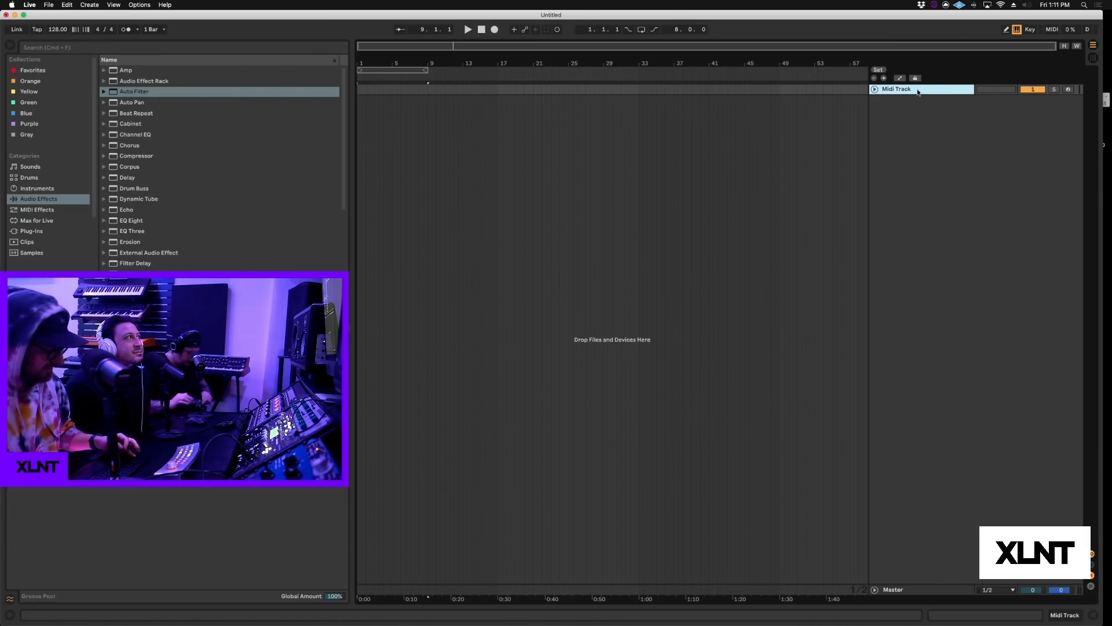
# - Rename the MIDI track as Kick, colour it red and expand its row
pyautogui.press('super+r')
pyautogui.write('Kick')
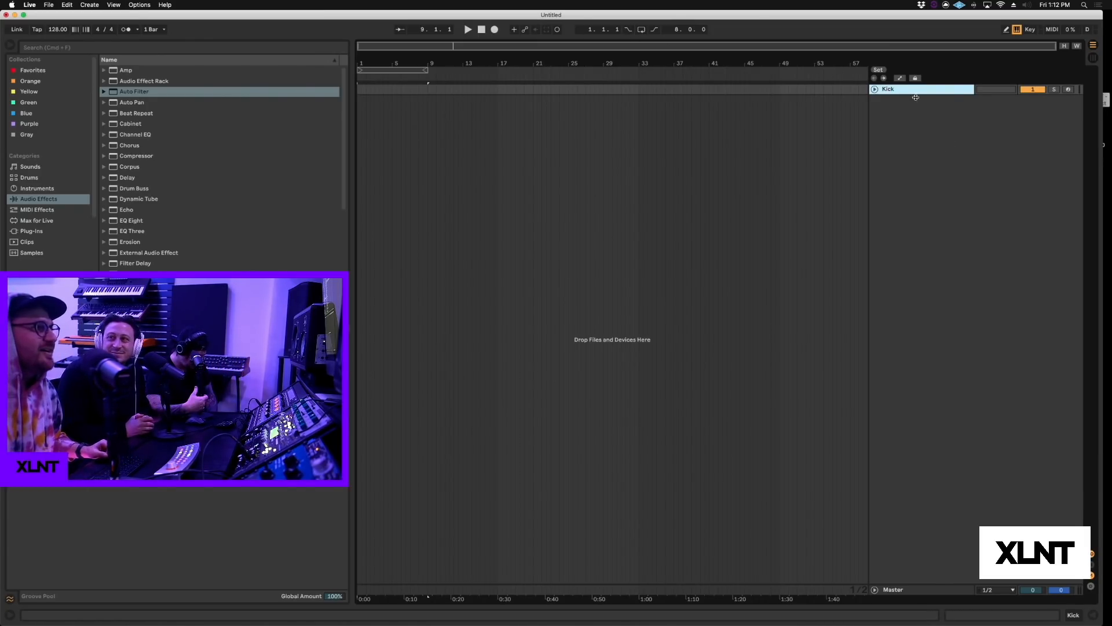
pyautogui.rightClick(918, 92)
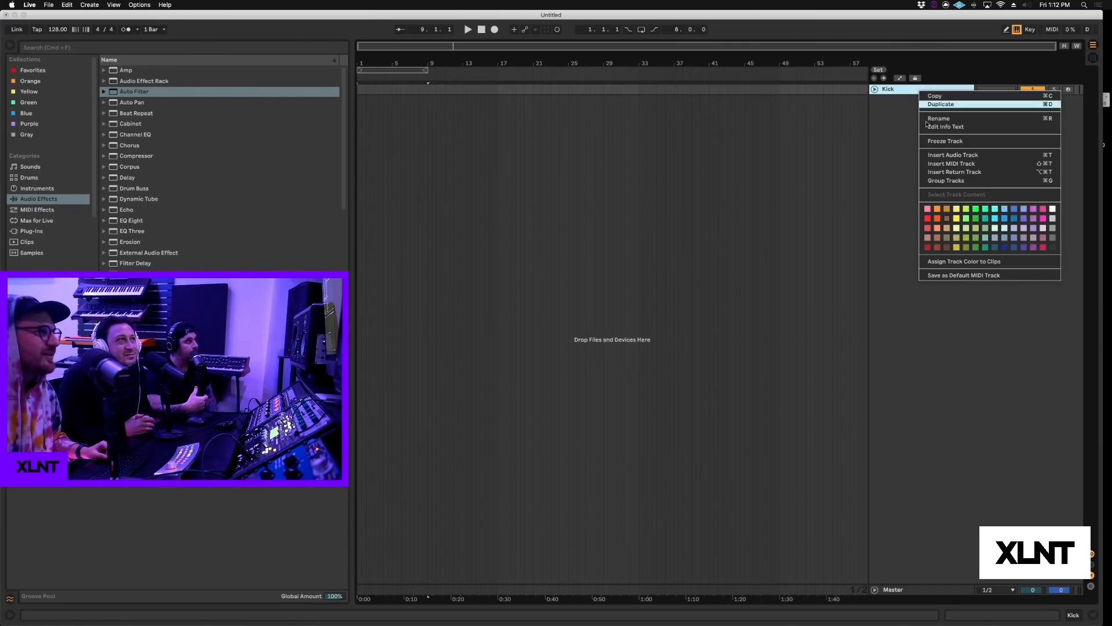
pyautogui.click(927, 219)
pyautogui.moveTo(884, 94); pyautogui.dragTo(884, 132)
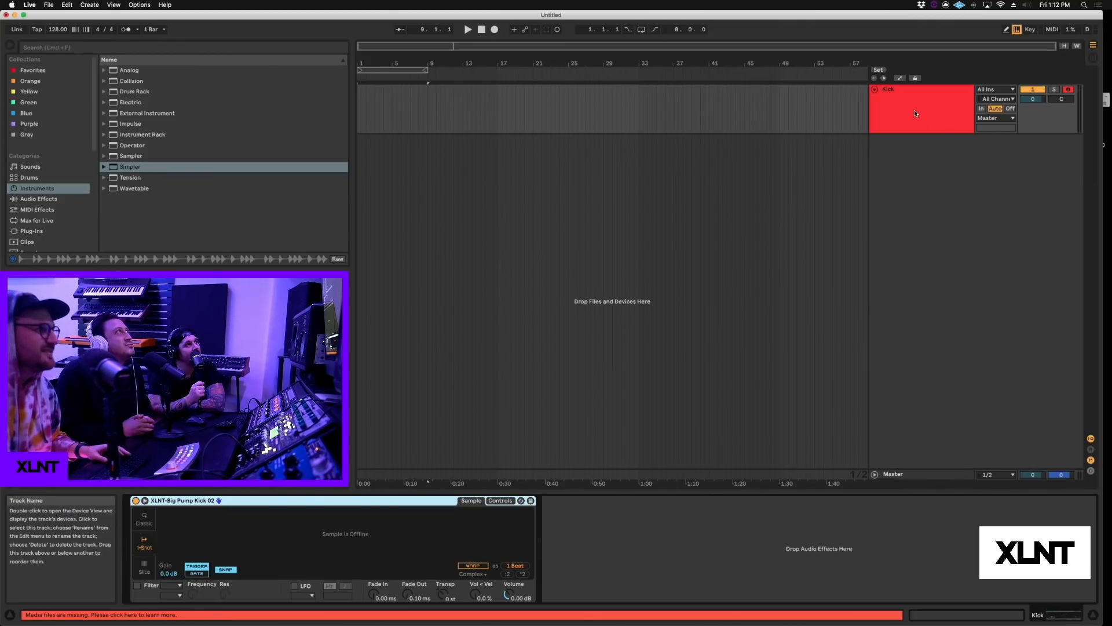
# - Load an empty Simpler instrument onto the Kick track
pyautogui.click(914, 109)
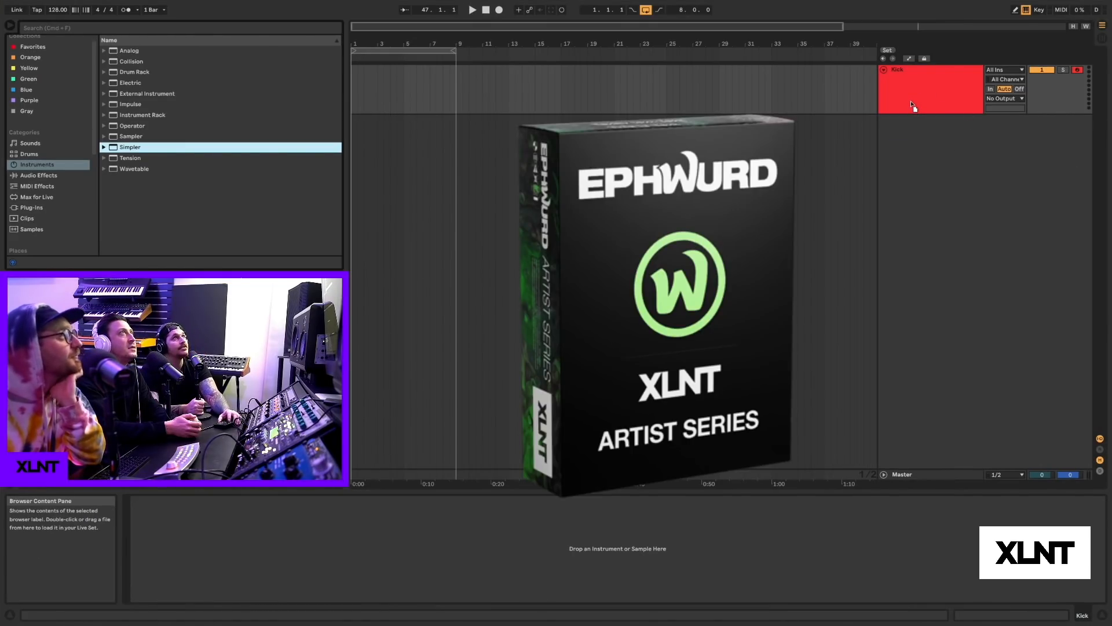
pyautogui.moveTo(911, 102); pyautogui.dragTo(910, 101)
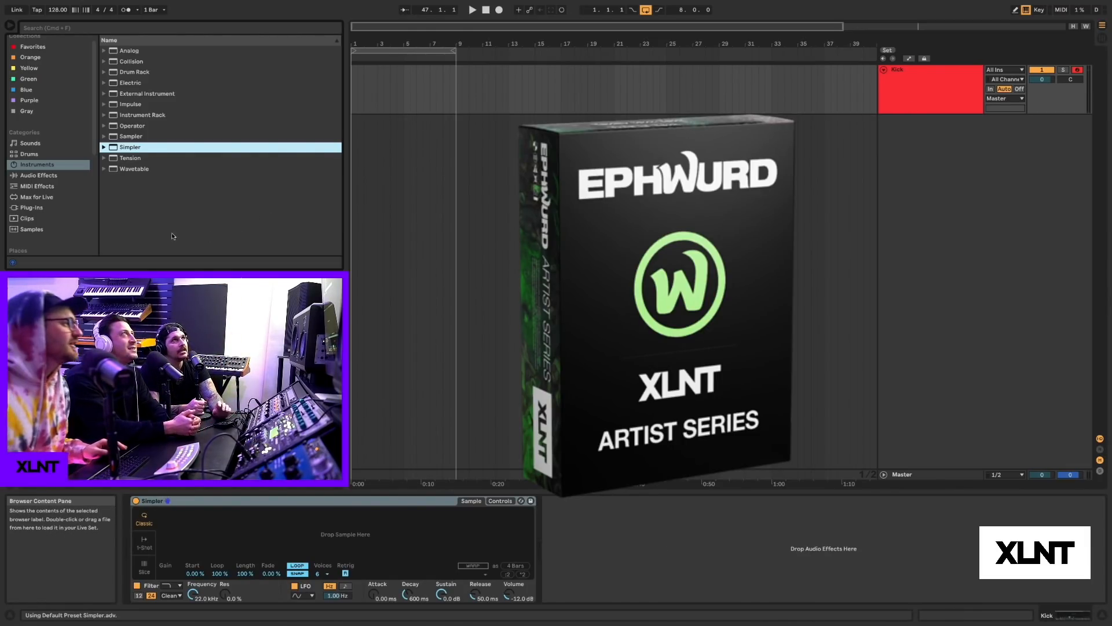
# - Audition the kick samples in the Drums > Kicks folder of the XLNT-Ephwurd Eph Pack
pyautogui.scroll(-4, 81, 220)
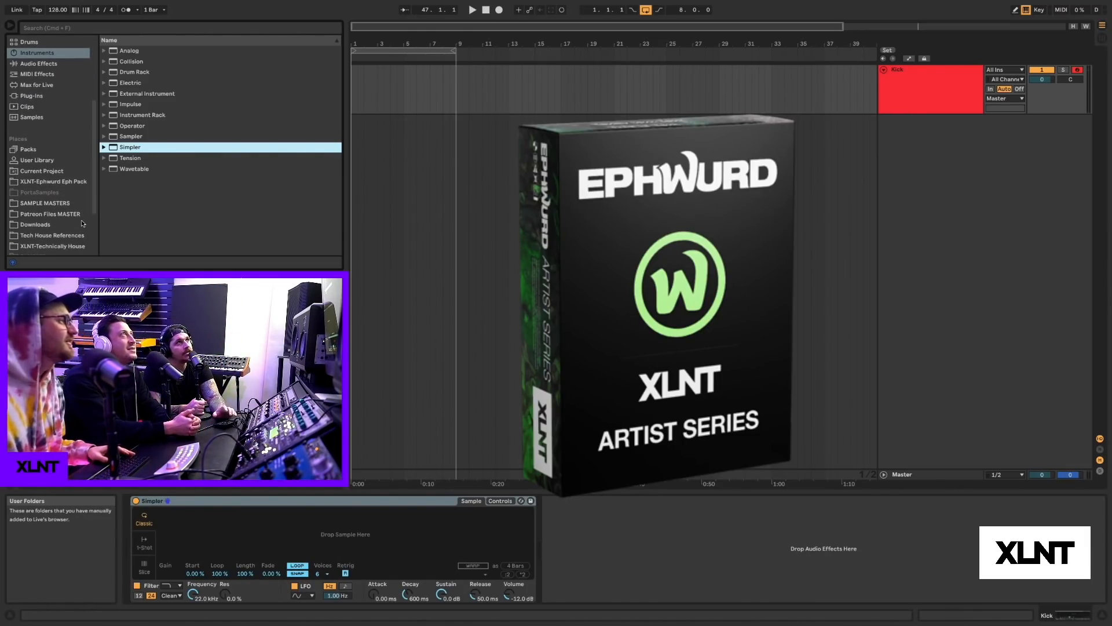
pyautogui.click(58, 182)
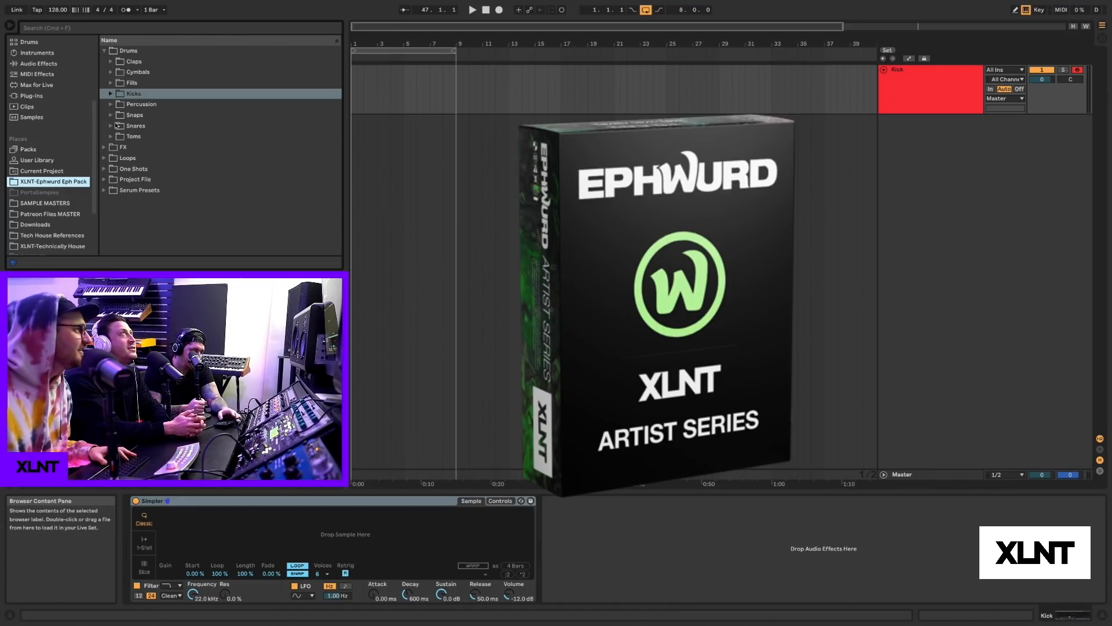
pyautogui.click(110, 94)
pyautogui.click(141, 106)
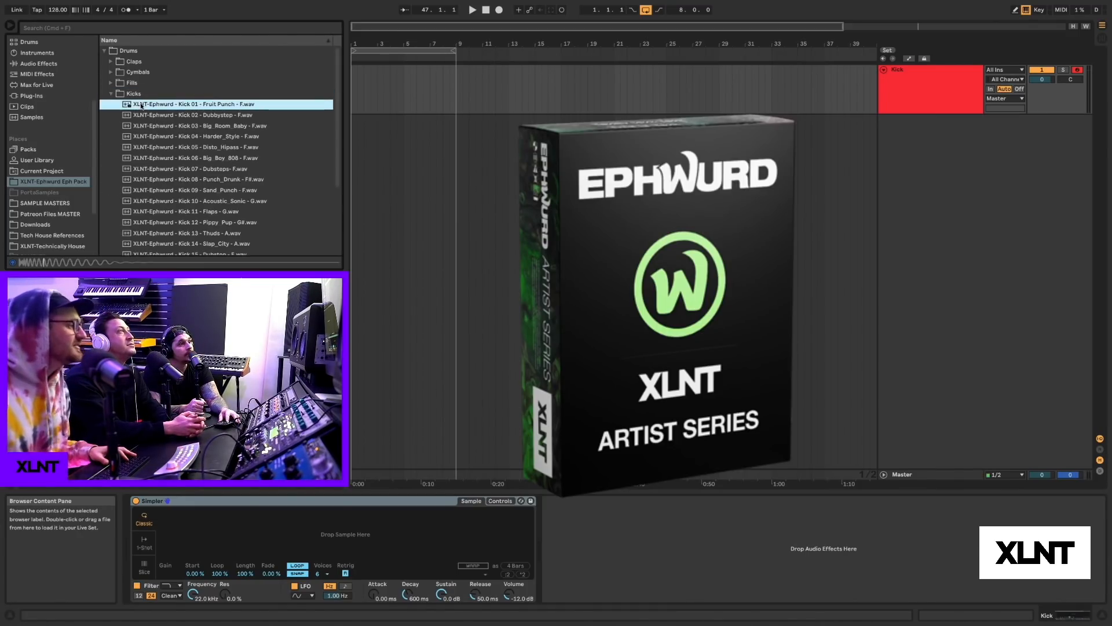
pyautogui.press('Down')
pyautogui.press('Down')
pyautogui.press('Down')
pyautogui.press('Down')
pyautogui.press('Down')
pyautogui.press('Down')
pyautogui.press('Down')
pyautogui.press('Down')
pyautogui.press('Down')
pyautogui.press('Down')
pyautogui.press('Down')
pyautogui.press('Down')
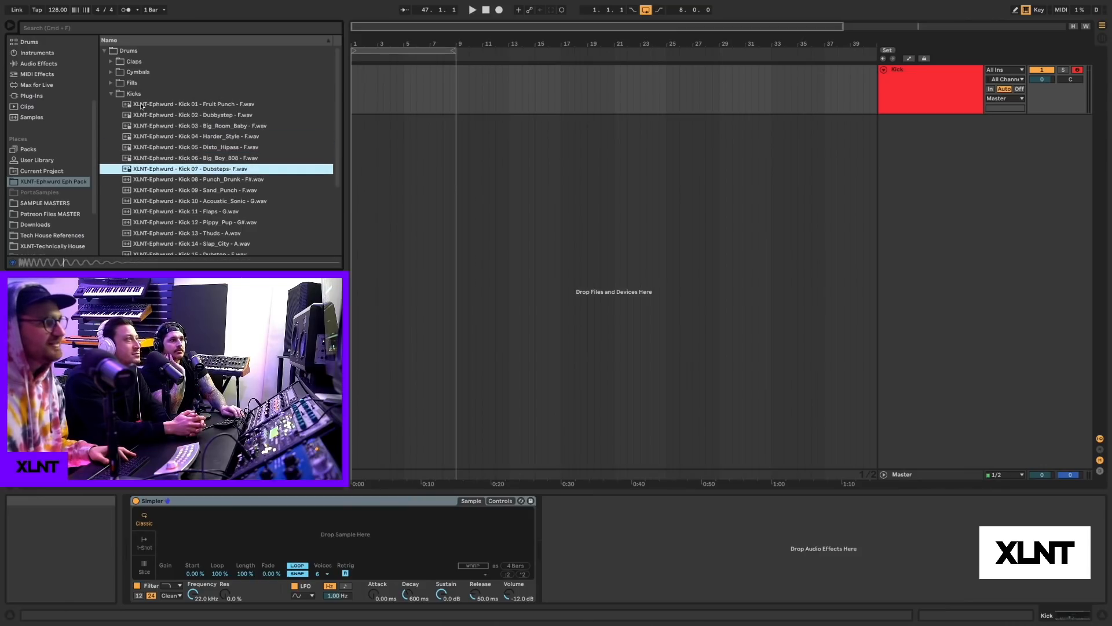
pyautogui.press('Down')
pyautogui.press('Down')
pyautogui.press('Down')
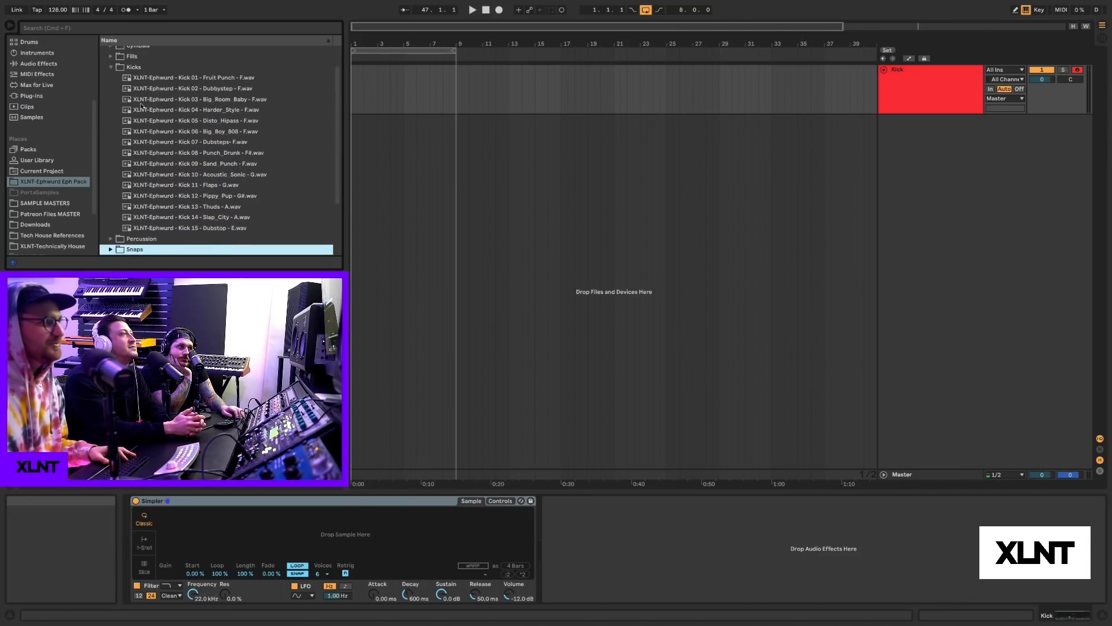
pyautogui.press('Up')
pyautogui.press('Up')
pyautogui.press('Up')
pyautogui.press('Up')
pyautogui.press('Up')
pyautogui.press('Up')
pyautogui.press('Up')
pyautogui.press('Up')
pyautogui.press('Up')
pyautogui.press('Up')
pyautogui.press('Up')
pyautogui.press('Up')
pyautogui.press('Up')
pyautogui.press('Up')
pyautogui.press('Up')
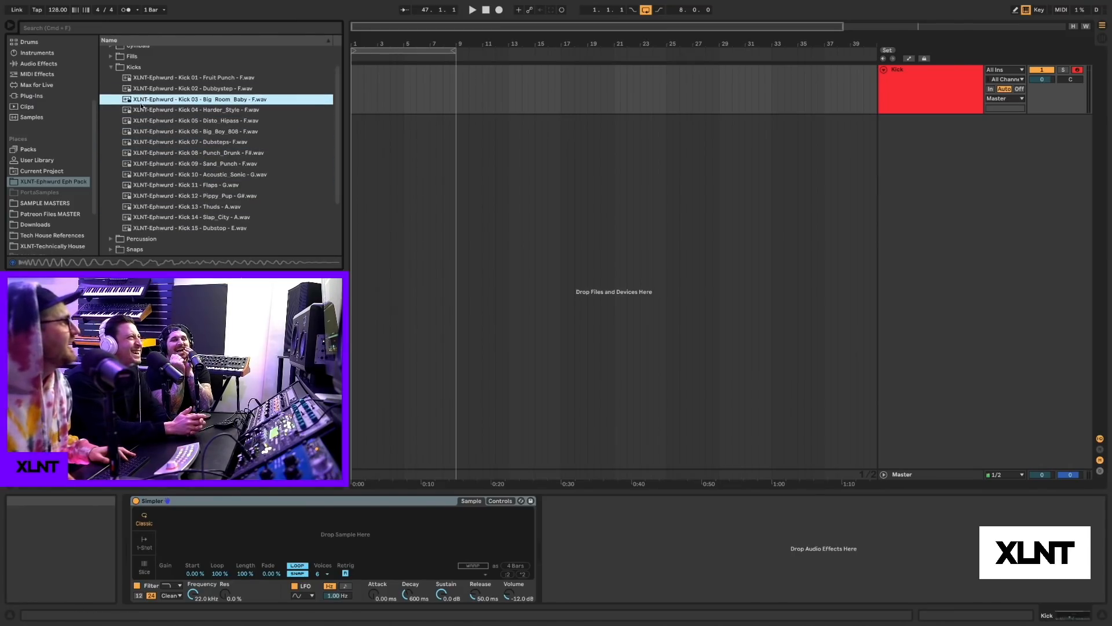
# - Load the sample XLNT-Ephwurd - Kick 02 - Dubbystep - F.wav into the Kick track's Simpler
pyautogui.press('Down')
pyautogui.press('Down')
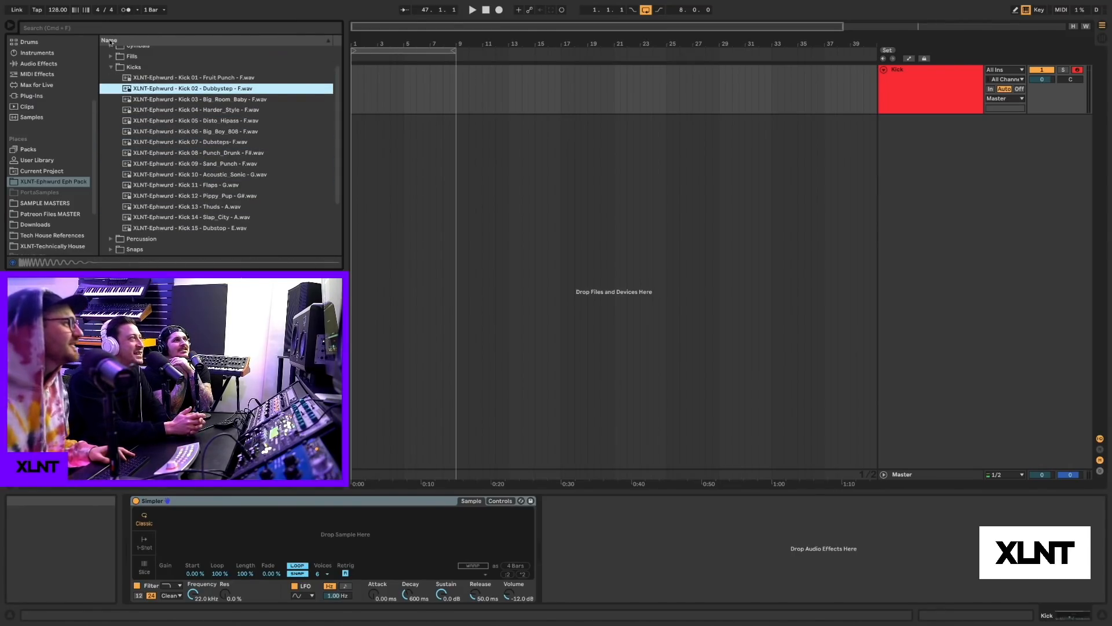
pyautogui.moveTo(194, 88); pyautogui.dragTo(245, 533)
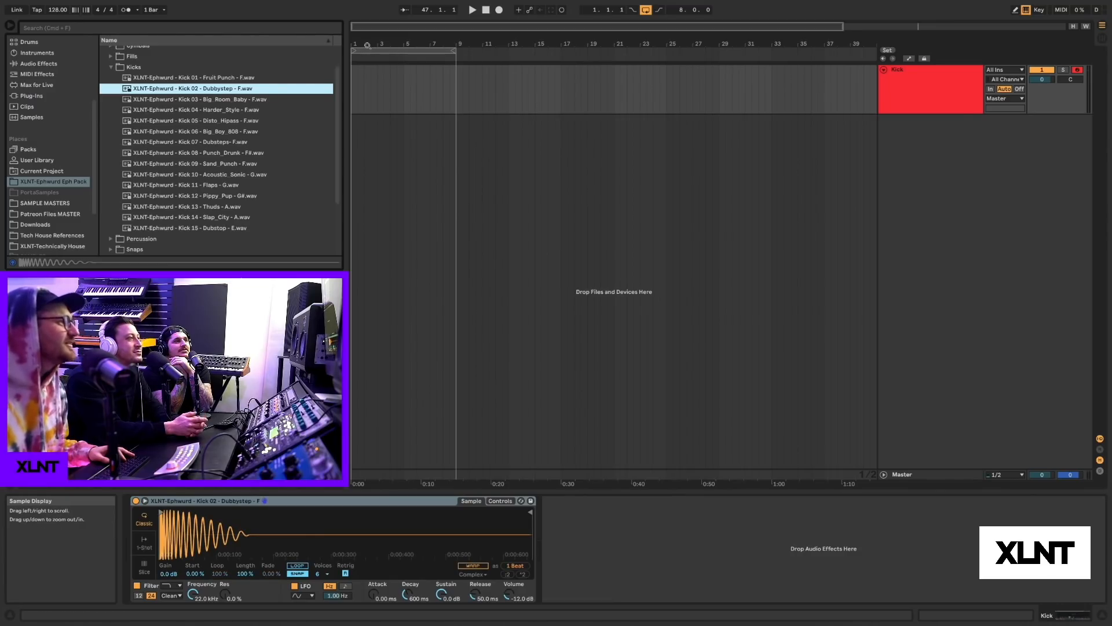
# - Insert a new MIDI track below the Kick track and name it Claps
pyautogui.click(922, 96)
pyautogui.press('super+shift+t')
pyautogui.press('super+z')
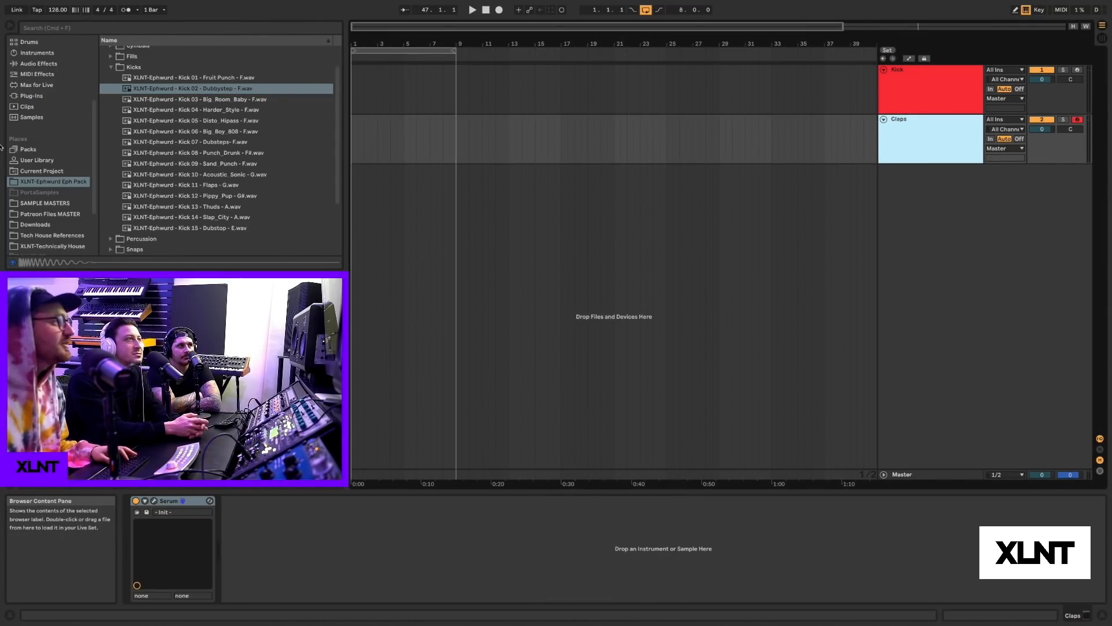
# - Replace Serum with Simpler on the Claps track and colour the track red
pyautogui.click(36, 159)
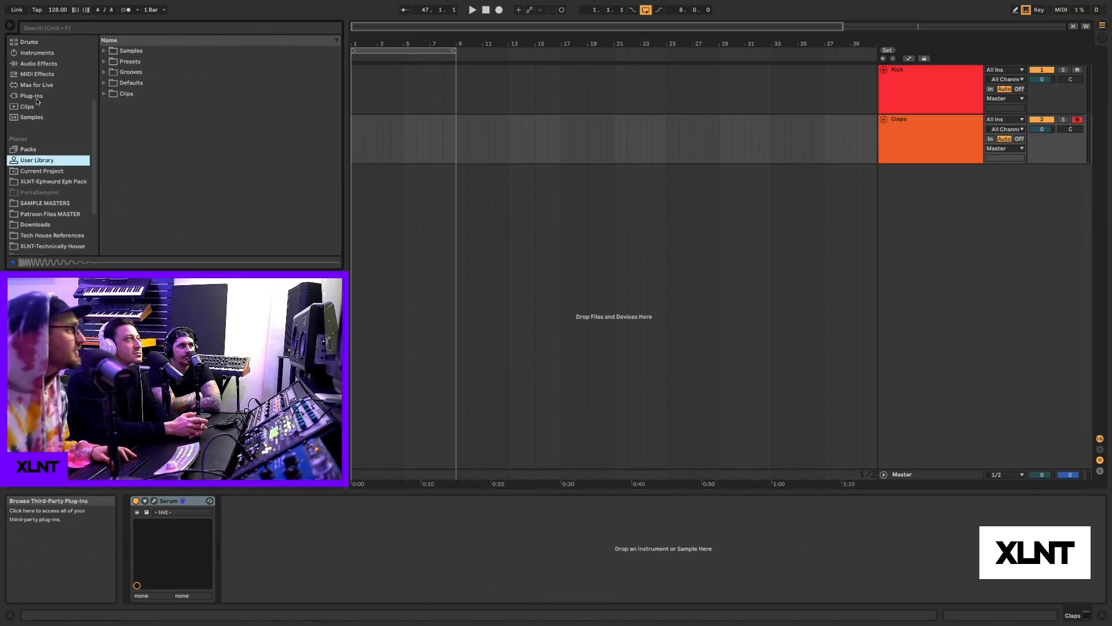
pyautogui.click(37, 53)
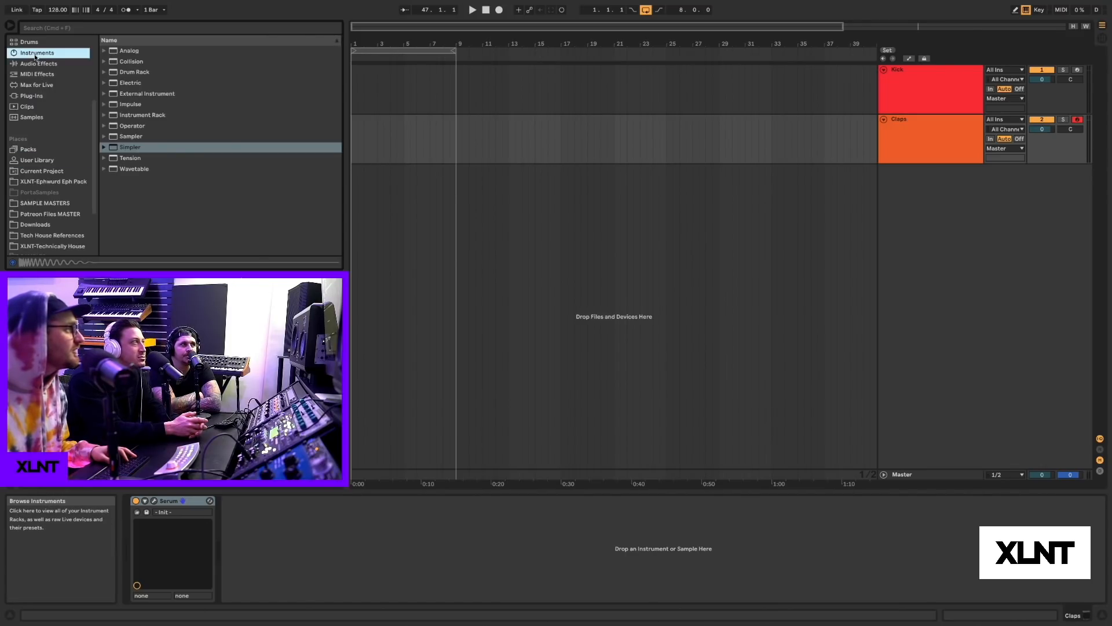
pyautogui.click(110, 145)
pyautogui.press('Return')
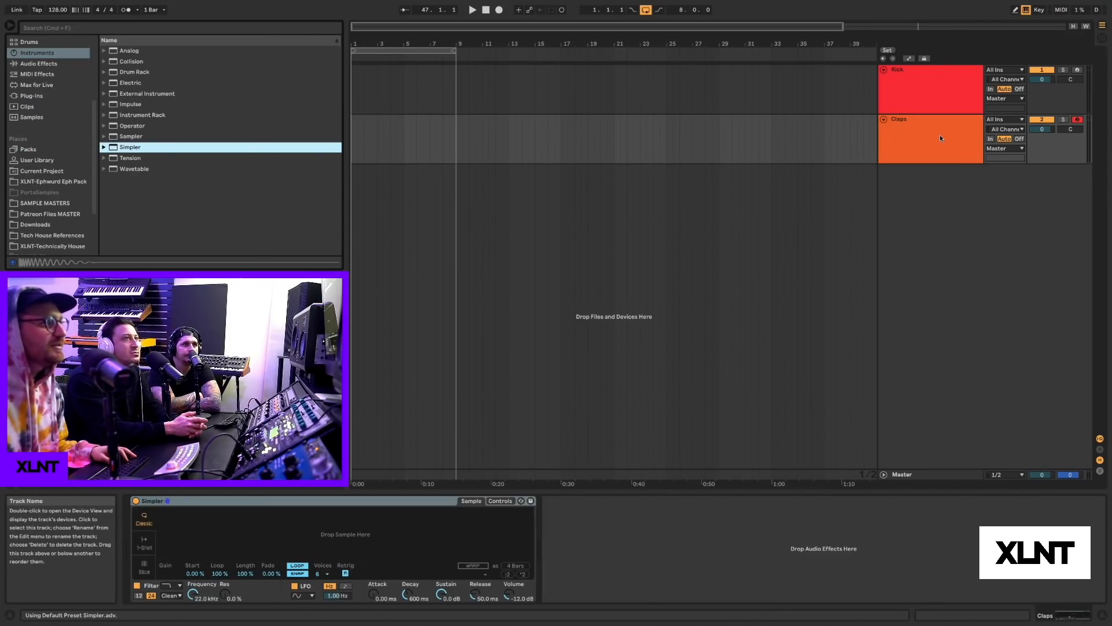
pyautogui.rightClick(937, 137)
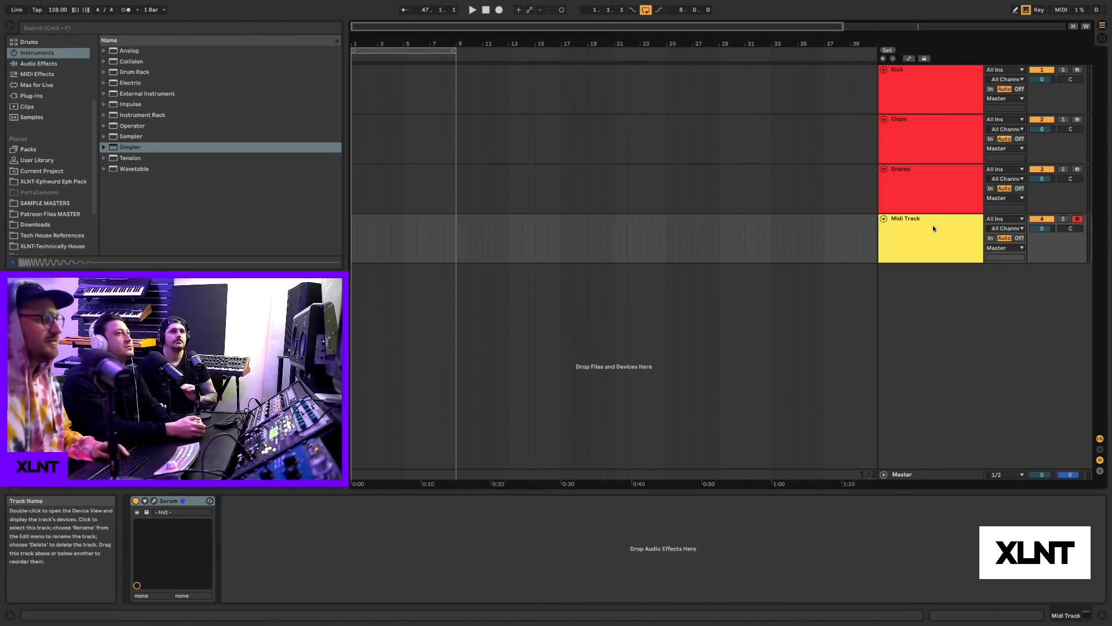
# - Rename the yellow MIDI track below Snares as CHH, then duplicate it and name the copy OHH
pyautogui.press('super+r')
pyautogui.write('CHH')
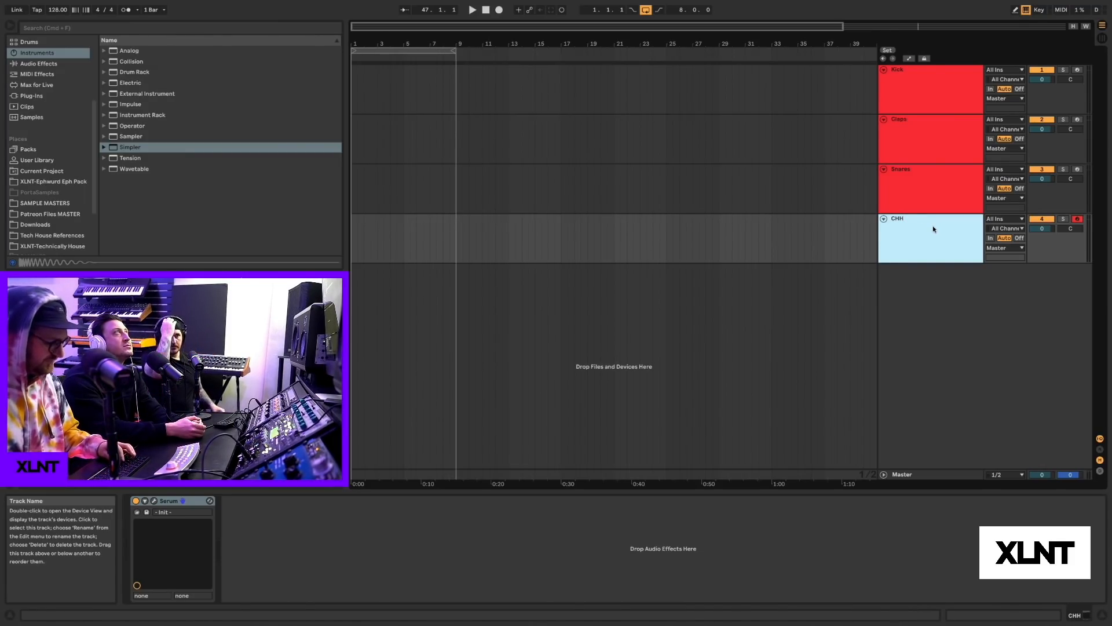
pyautogui.press('Return')
pyautogui.press('super+d')
pyautogui.press('super+r')
pyautogui.write('OH')
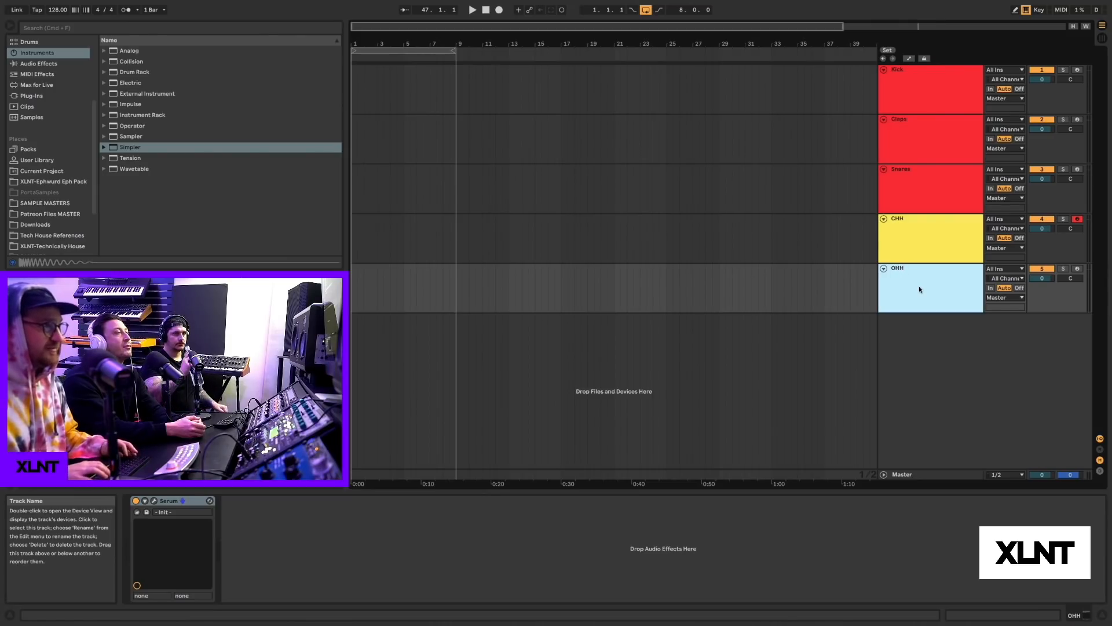
# - Group the CHH and OHH tracks together and name the group Hats
pyautogui.keyDown('shift'); pyautogui.click(911, 259); pyautogui.keyUp('shift')
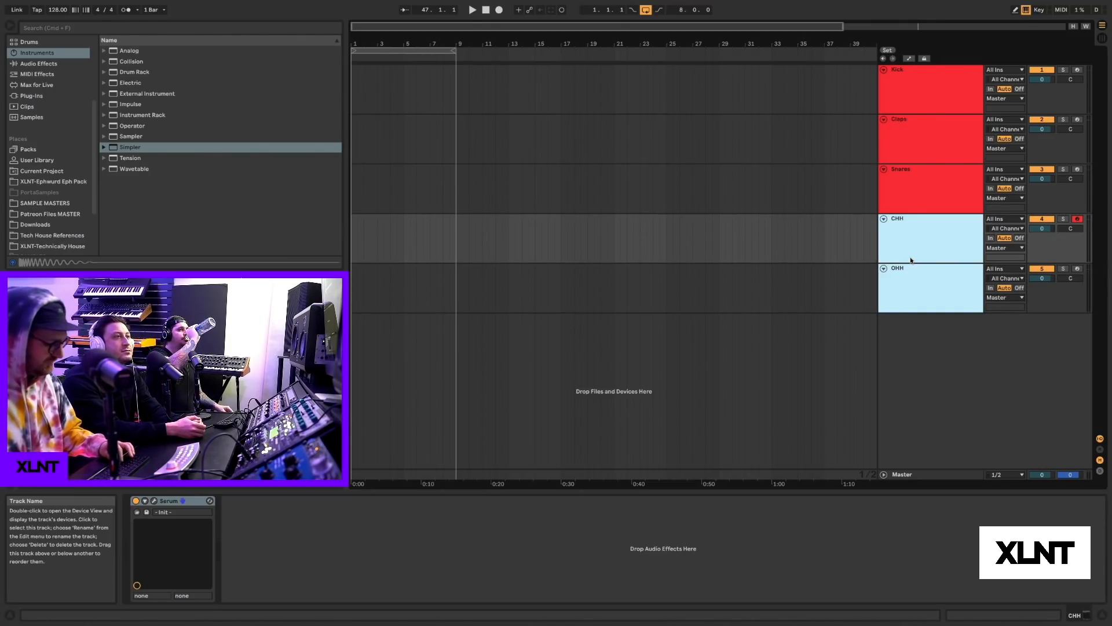
pyautogui.press('super+g')
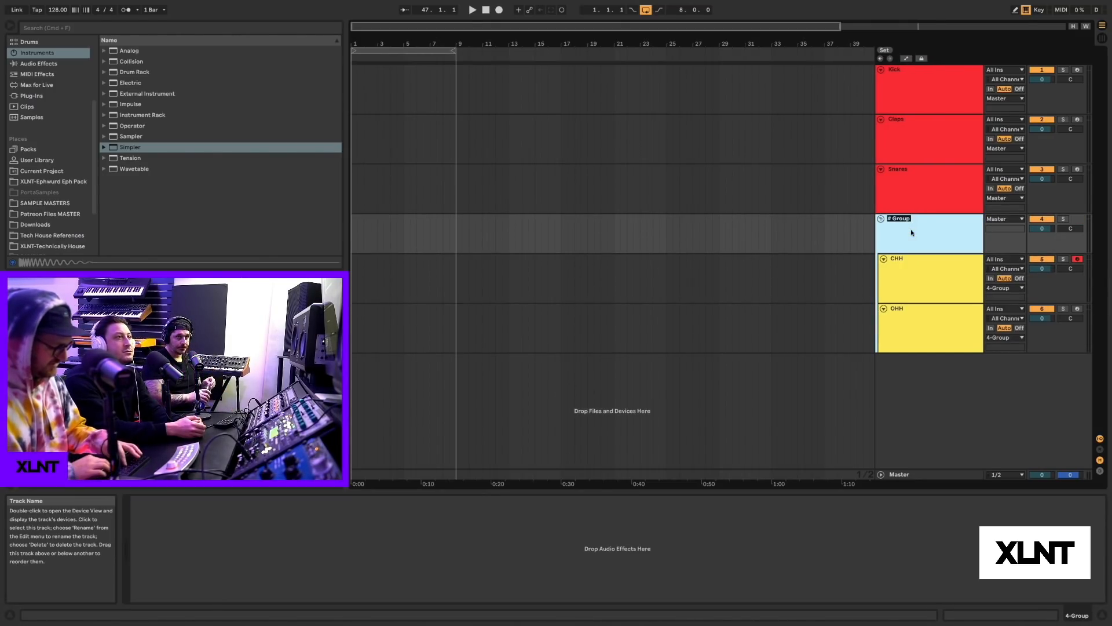
pyautogui.write('Hats')
pyautogui.press('Return')
# - Assign the Hats group's red track colour to its grouped tracks and clips
pyautogui.rightClick(911, 232)
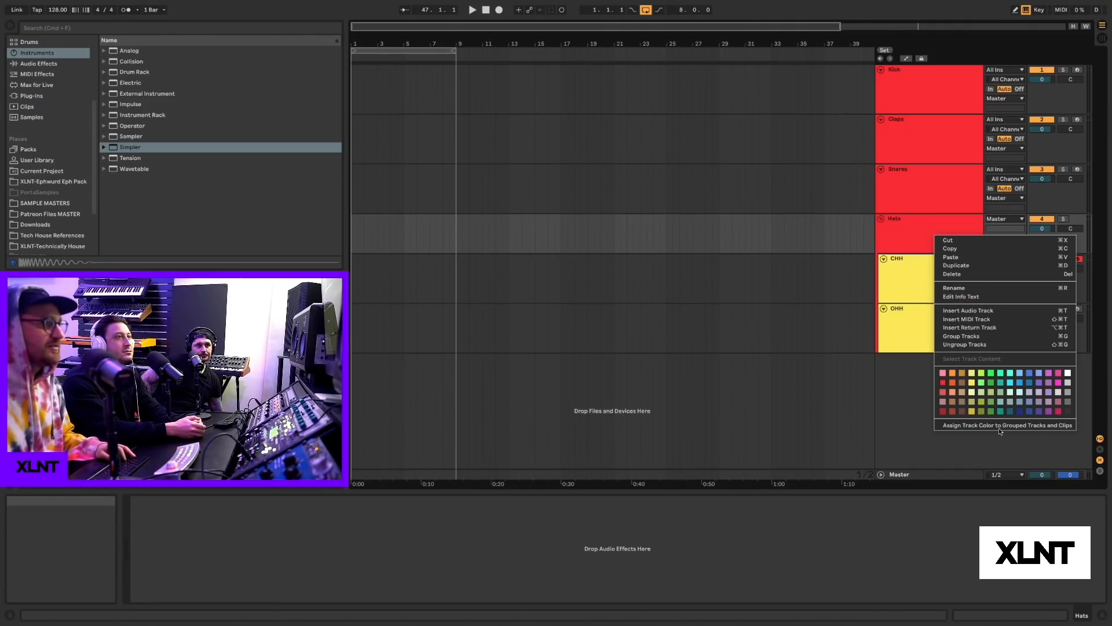
pyautogui.click(999, 426)
# - Hide the device view, fold the Kick, Claps, Snares, CHH and OHH tracks and shrink the Hats group row
pyautogui.doubleClick(919, 490)
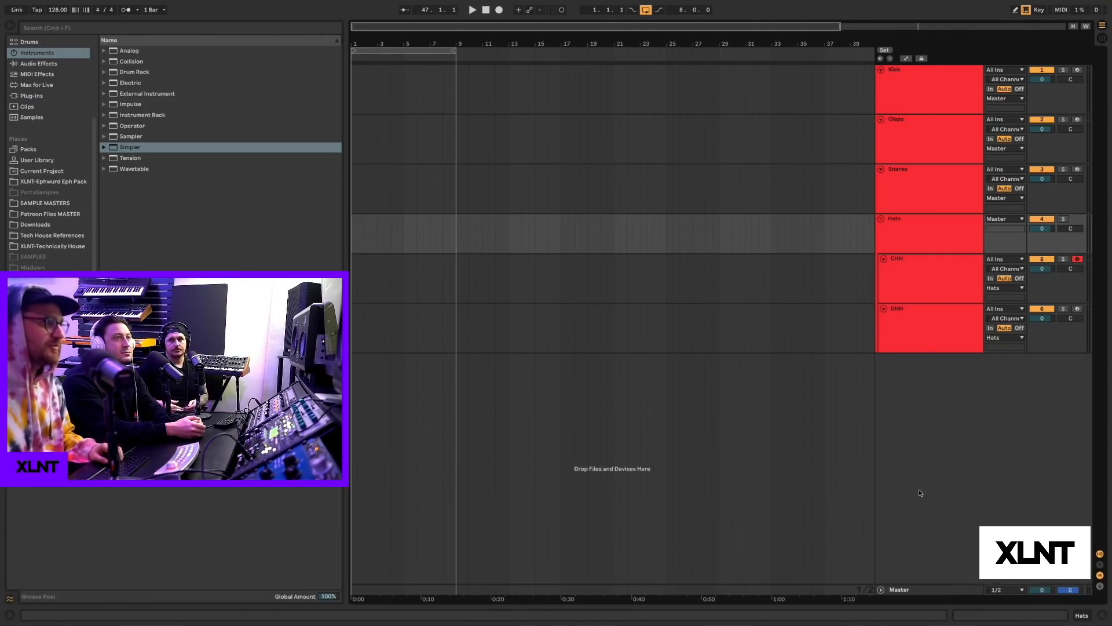
pyautogui.click(909, 99)
pyautogui.click(881, 70)
pyautogui.click(881, 80)
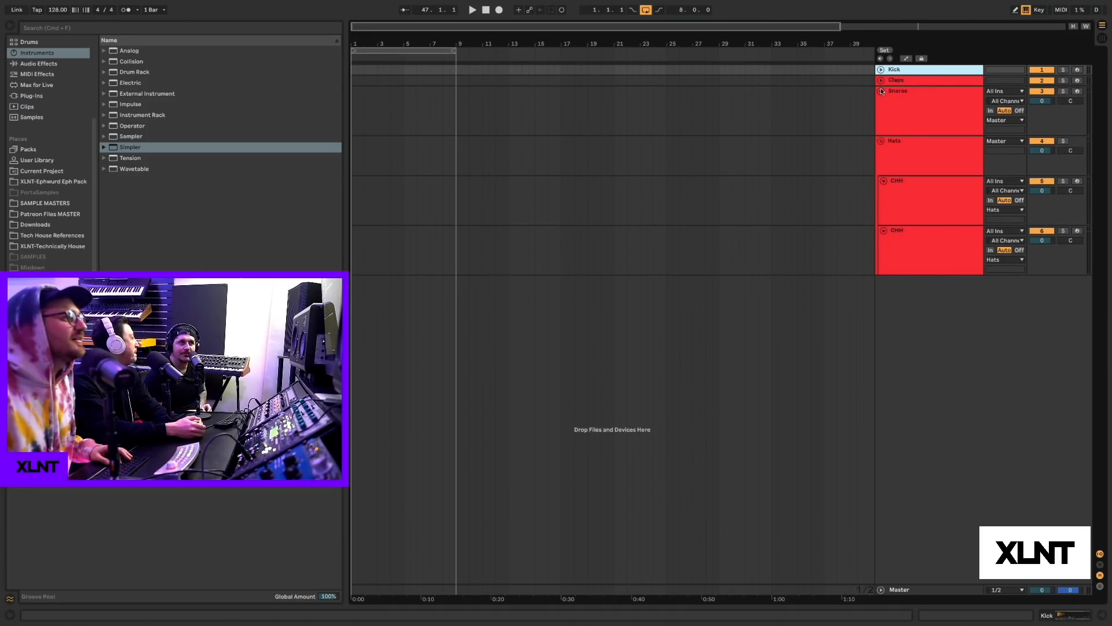
pyautogui.click(881, 91)
pyautogui.click(902, 114)
pyautogui.click(904, 145)
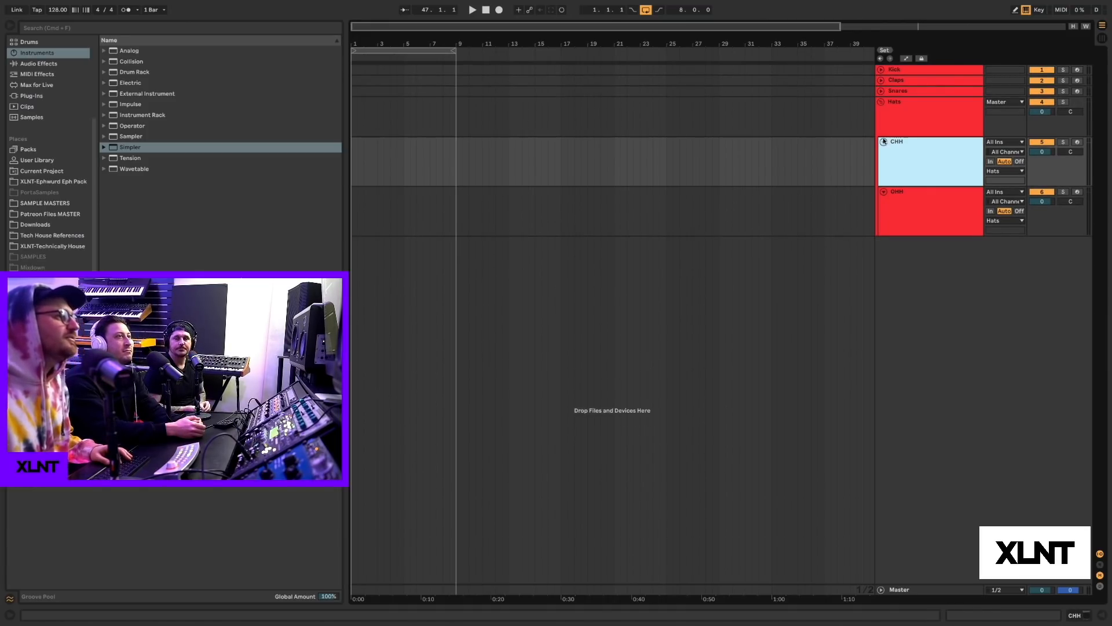
pyautogui.click(883, 142)
pyautogui.click(884, 153)
pyautogui.moveTo(902, 136); pyautogui.dragTo(907, 116)
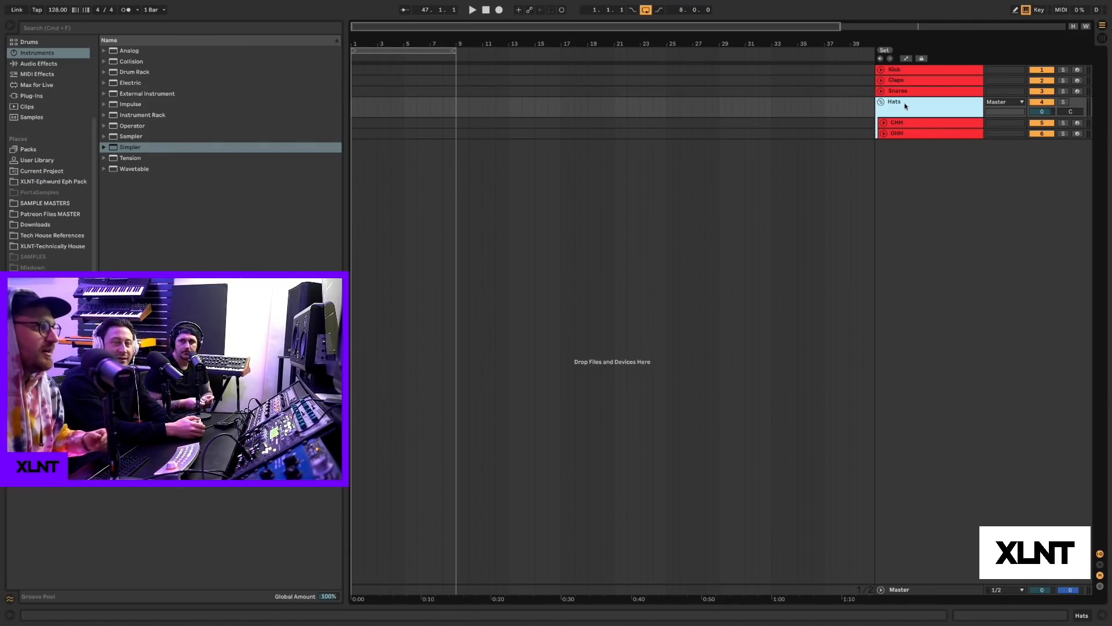
pyautogui.click(900, 80)
pyautogui.press('Up')
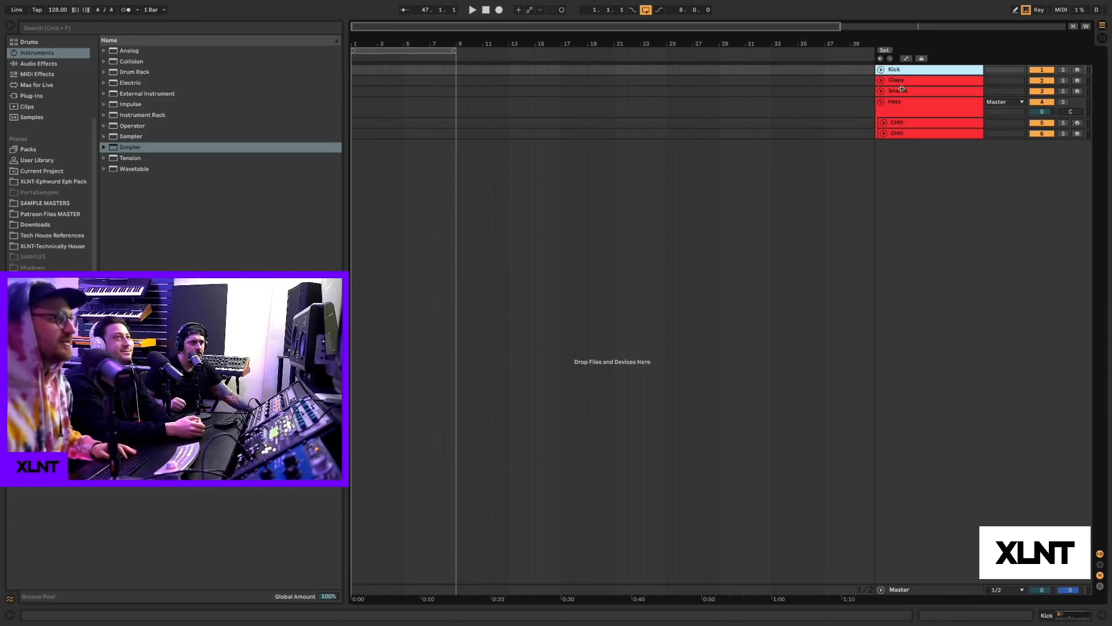
pyautogui.click(923, 115)
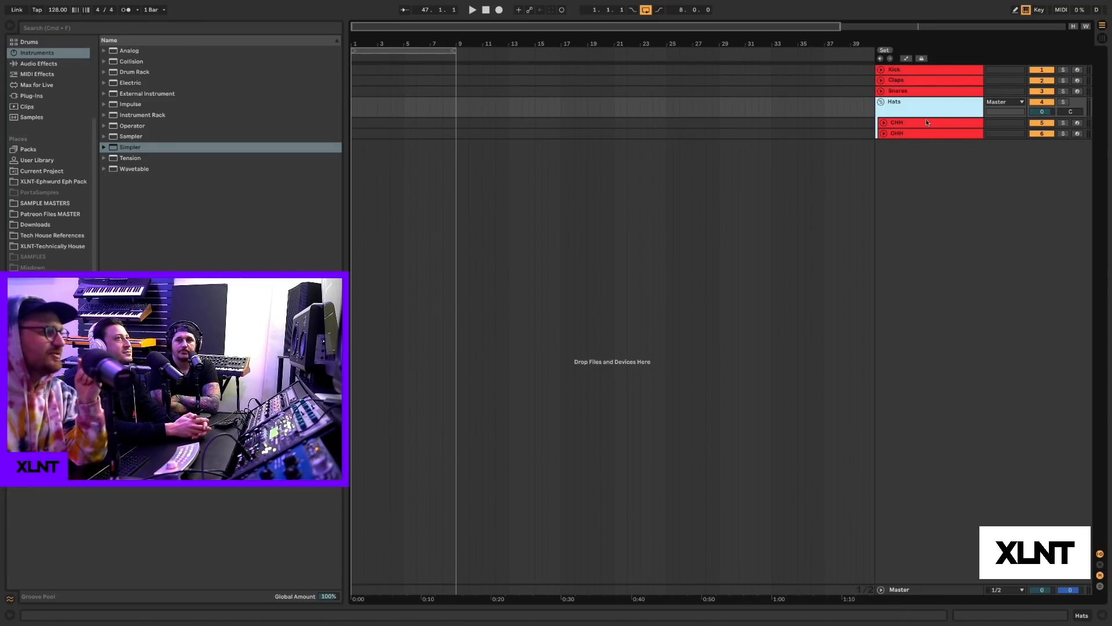
pyautogui.click(929, 126)
# - Insert an audio track below the Hats group and name it Crash
pyautogui.click(922, 112)
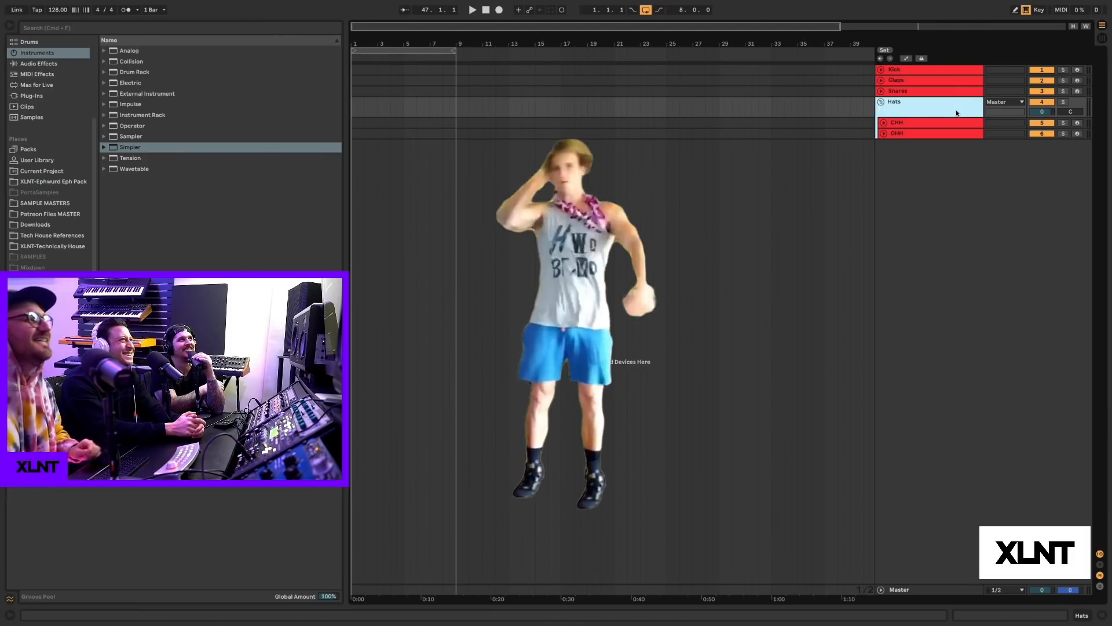
pyautogui.press('super+t')
pyautogui.moveTo(922, 158); pyautogui.dragTo(915, 218)
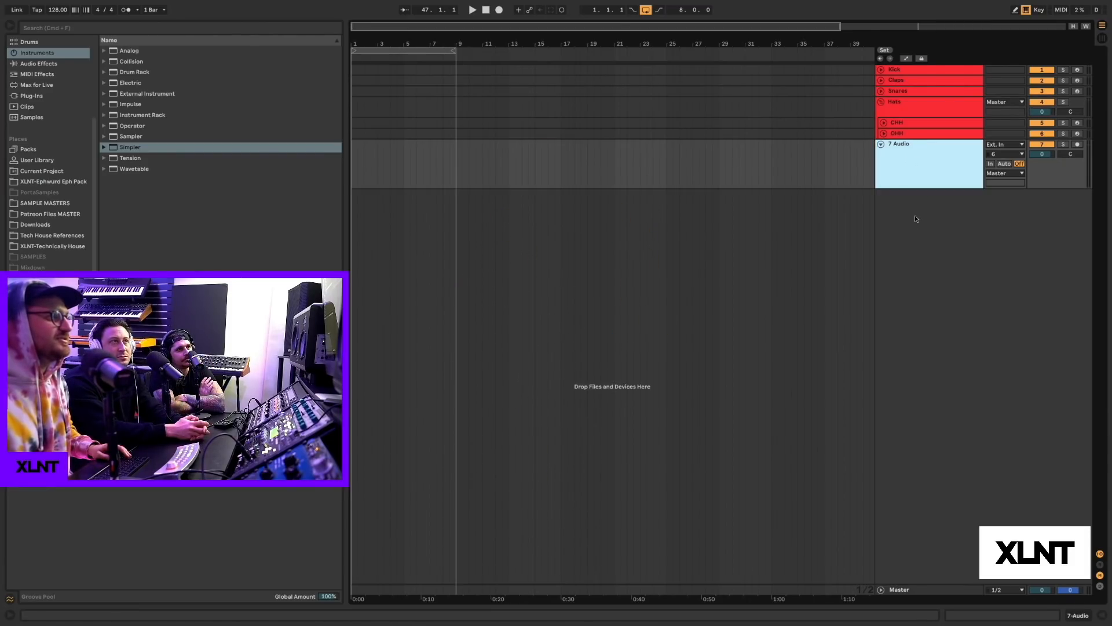
pyautogui.press('super+r')
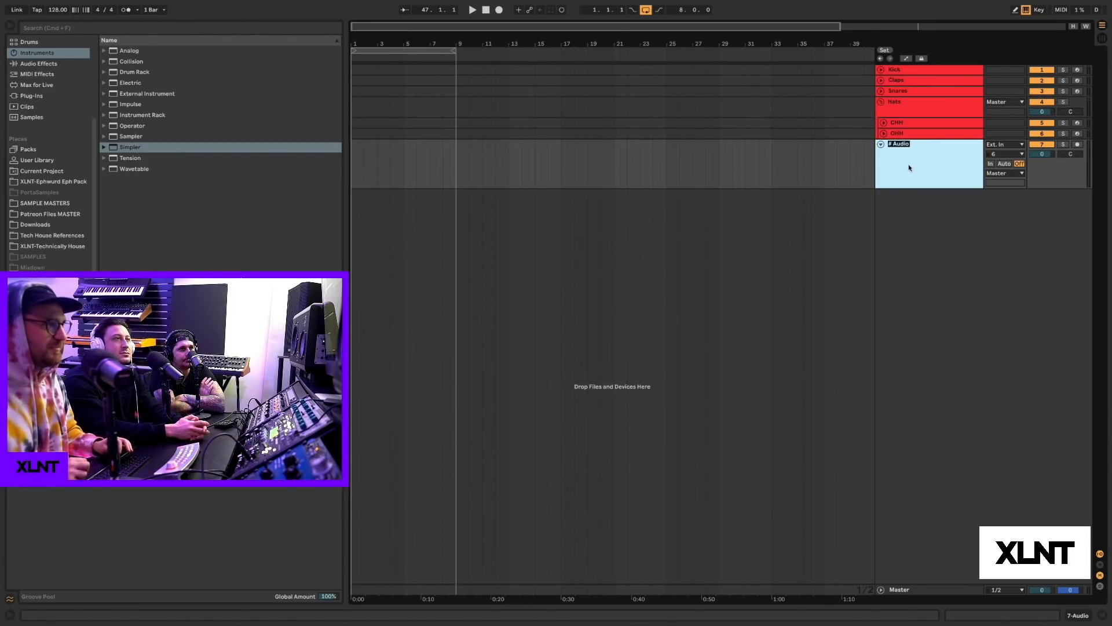
pyautogui.write('ash')
pyautogui.press('Return')
pyautogui.press('super+r')
pyautogui.write('Crash')
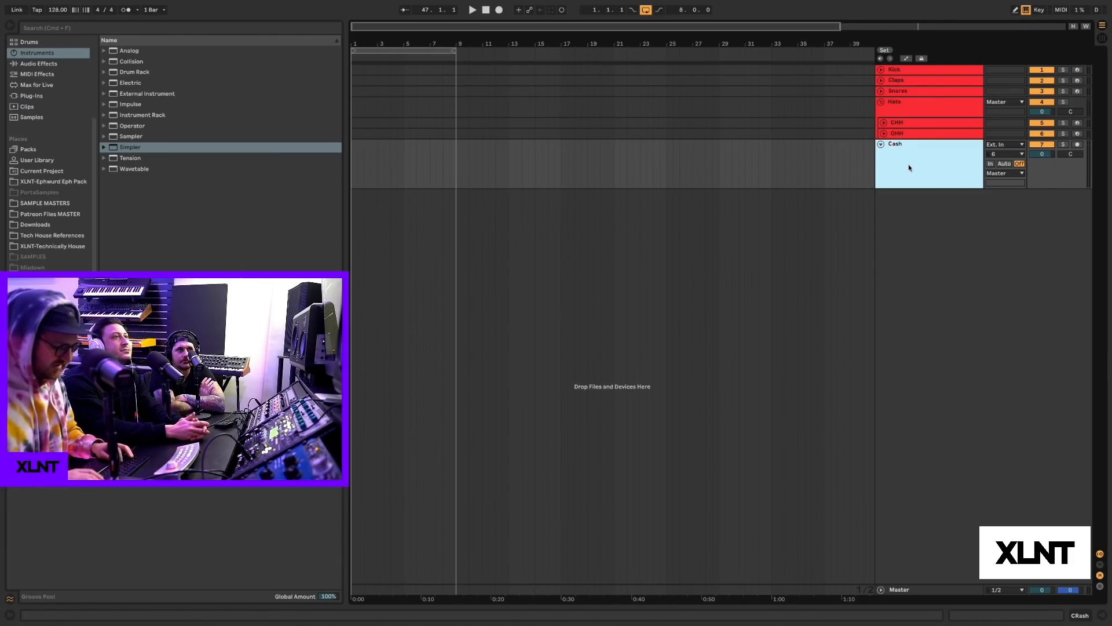
pyautogui.press('Return')
# - Insert another audio track below Crash and name it Reverse Crash
pyautogui.press('super+t')
pyautogui.press('super+r')
pyautogui.write('Reverse Crash')
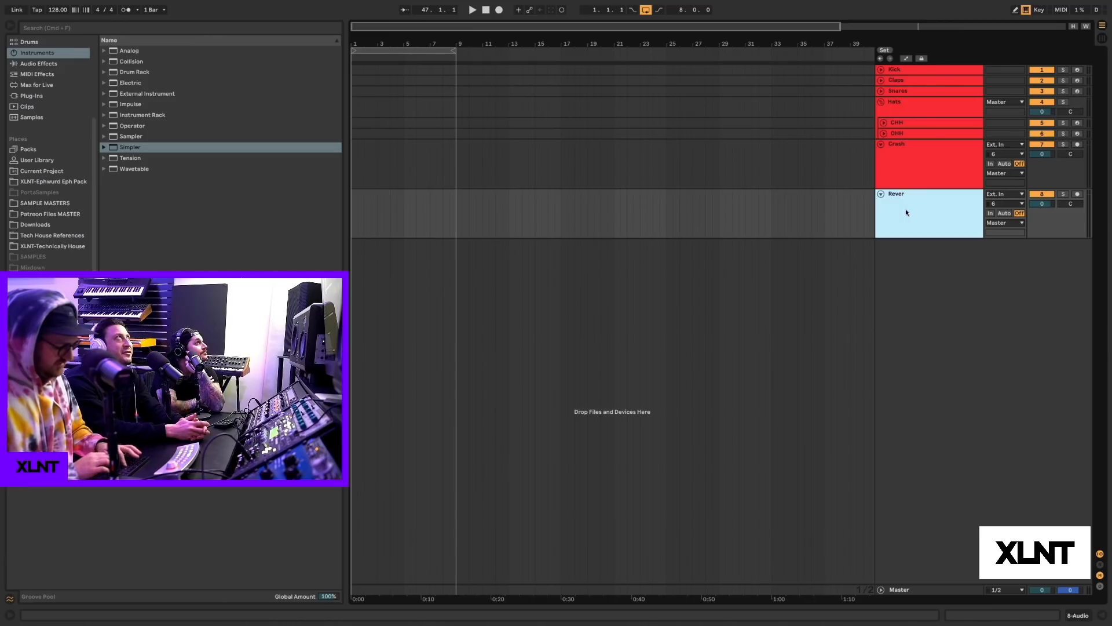
pyautogui.press('Return')
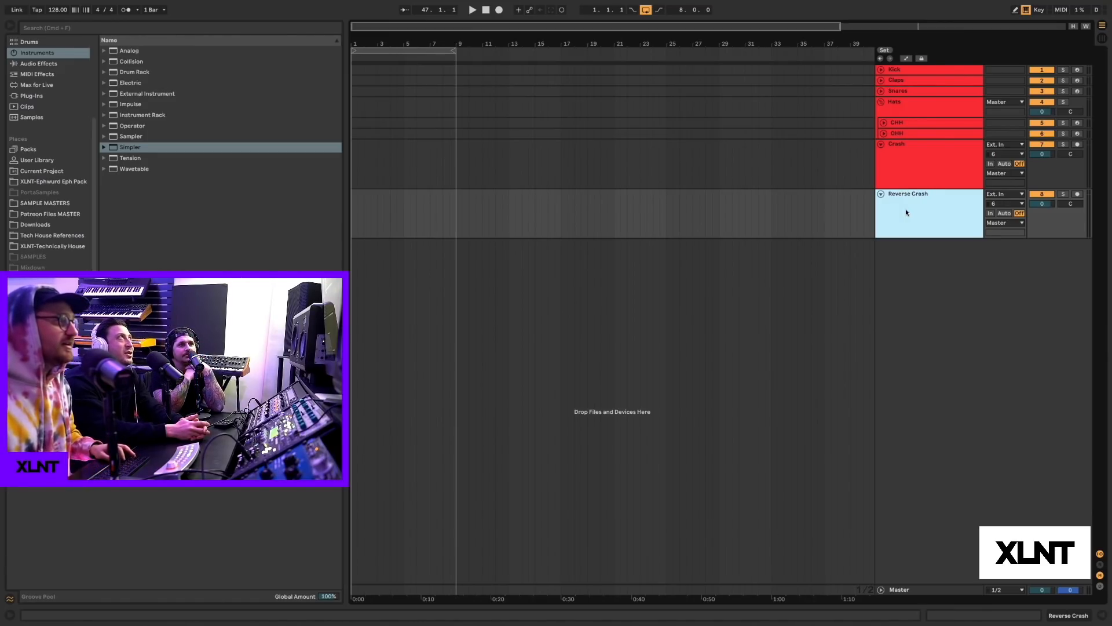
# - Group the Crash and Reverse Crash tracks and name the group CYMBALS
pyautogui.click(912, 176)
pyautogui.click(908, 213)
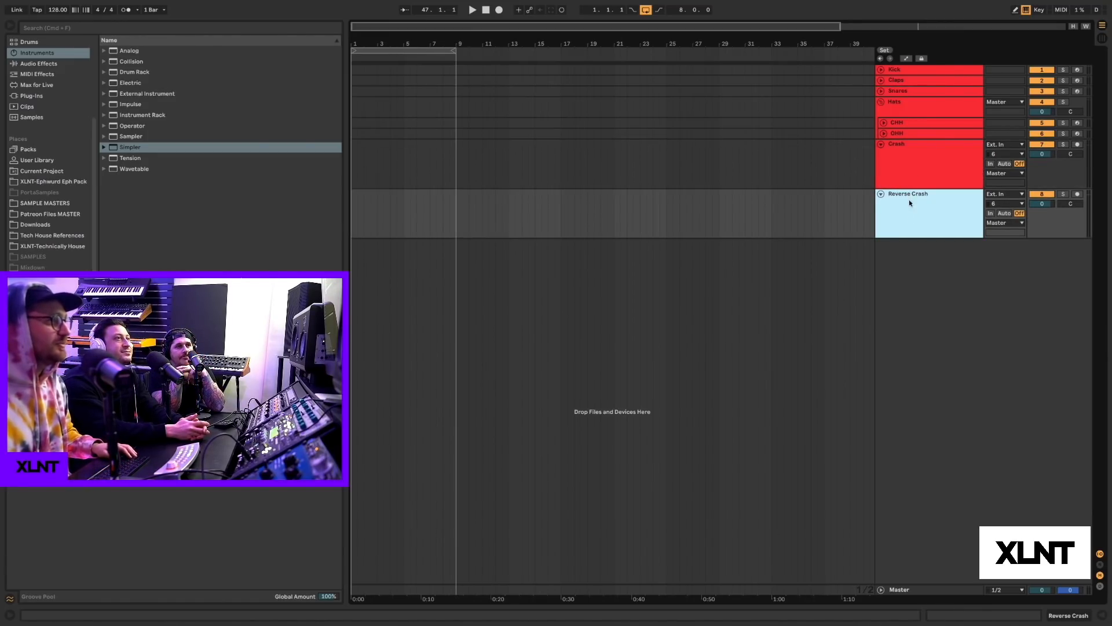
pyautogui.keyDown('shift'); pyautogui.click(913, 170); pyautogui.keyUp('shift')
pyautogui.press('super+g')
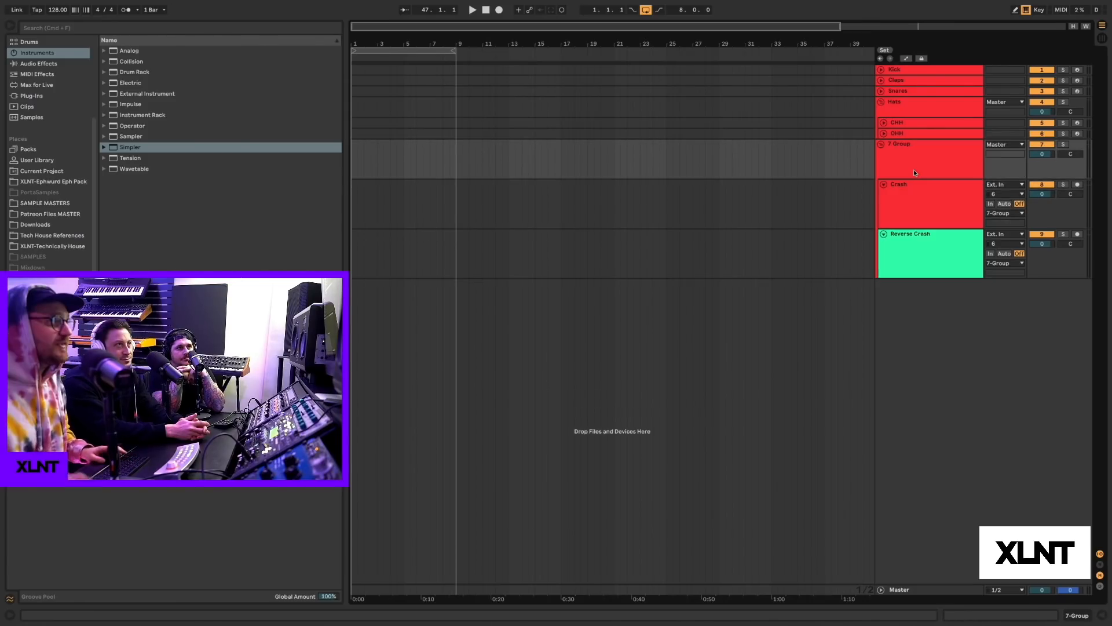
pyautogui.write('CYMBA')
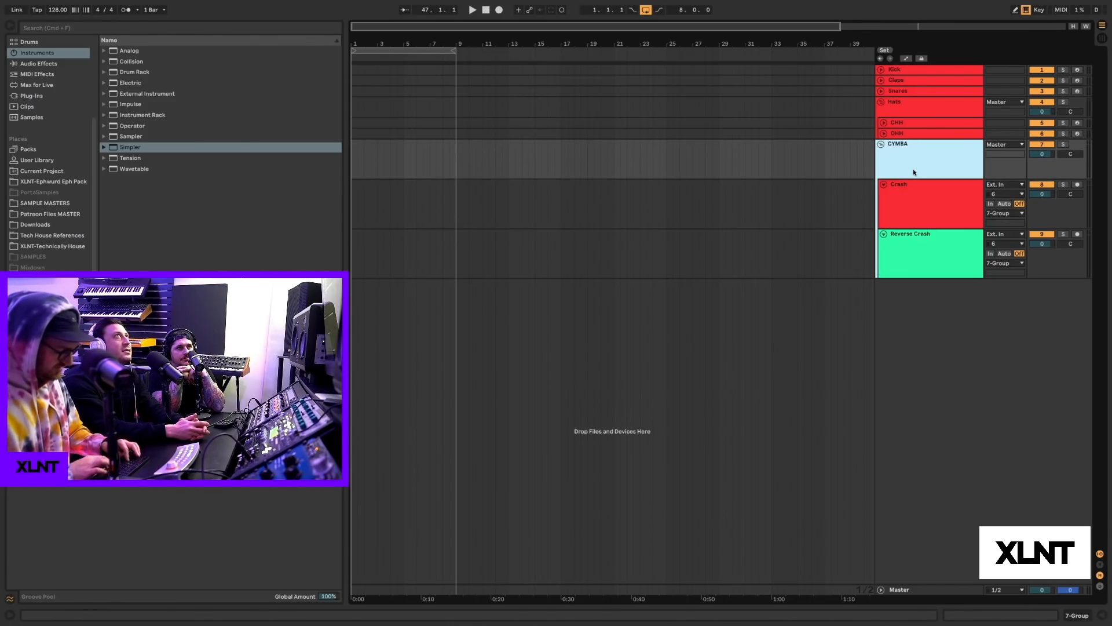
pyautogui.write('LS')
pyautogui.press('Return')
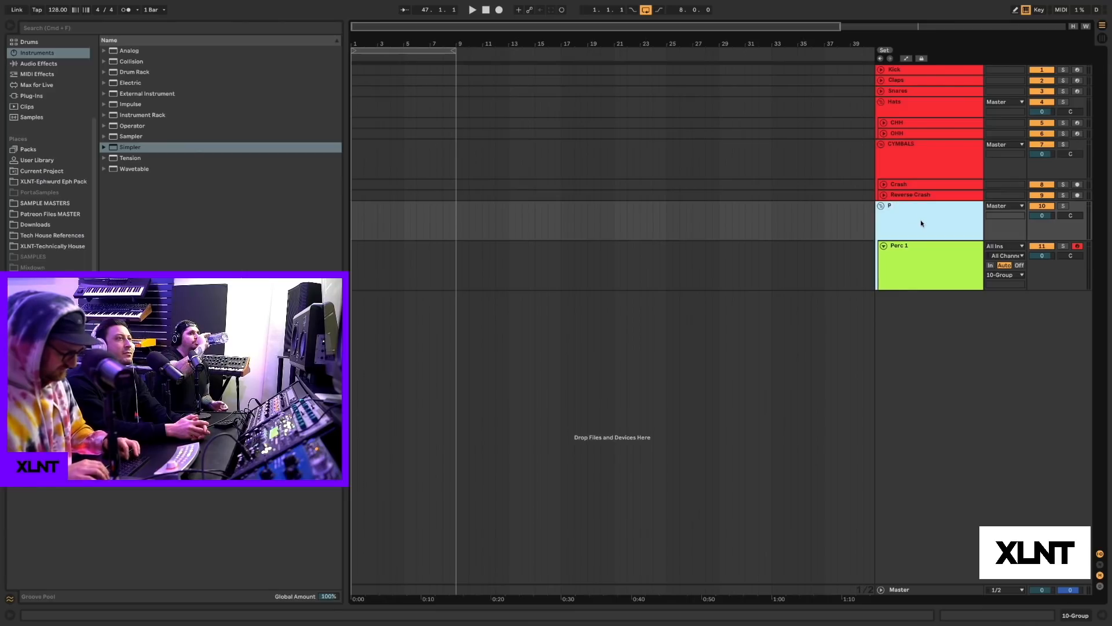
# - Name the group holding the Perc 1 track PERCUSSION
pyautogui.write('SSION')
pyautogui.press('Return')
# - Put the Snares, Claps and Kick tracks into their own groups named SNARE, CLAPS and KICKS
pyautogui.click(899, 93)
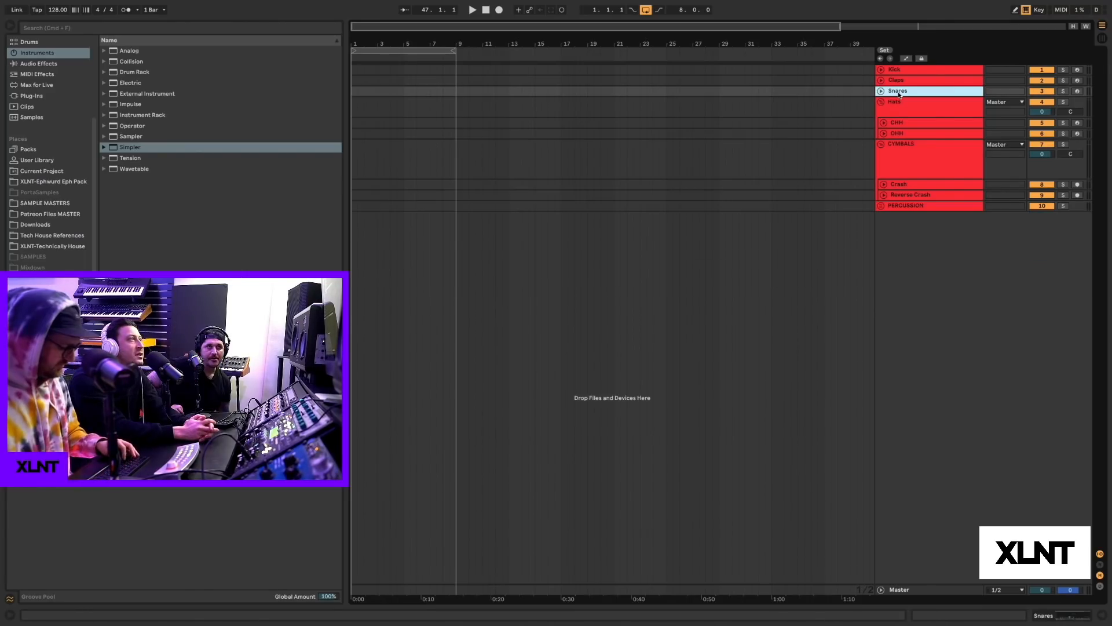
pyautogui.press('super+g')
pyautogui.write('Snare')
pyautogui.press('BackSpace')
pyautogui.press('BackSpace')
pyautogui.press('BackSpace')
pyautogui.press('BackSpace')
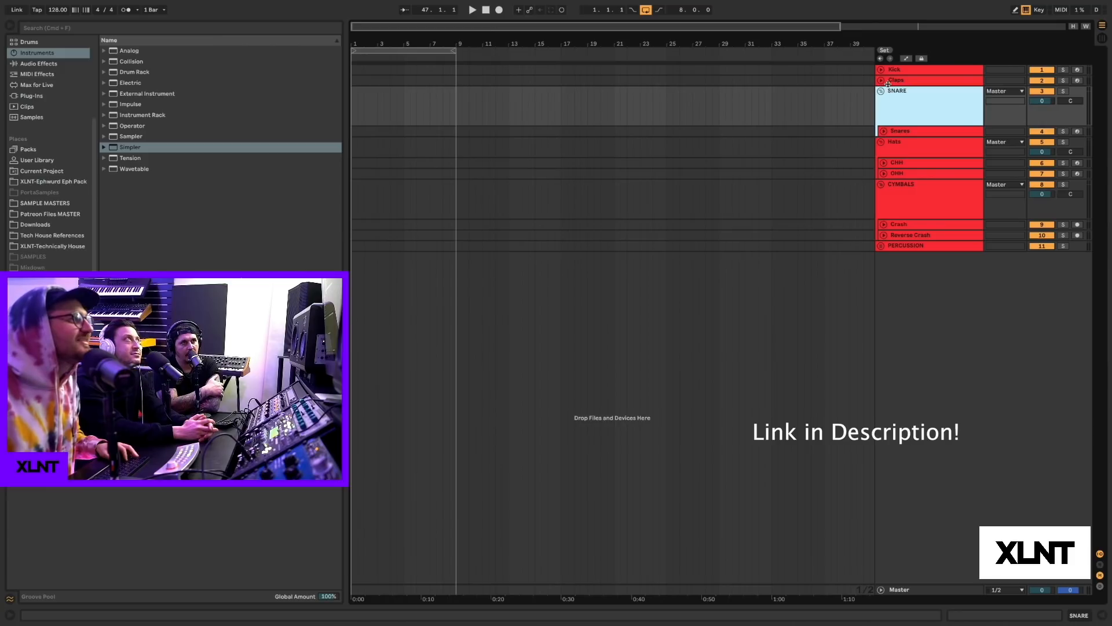
pyautogui.click(892, 83)
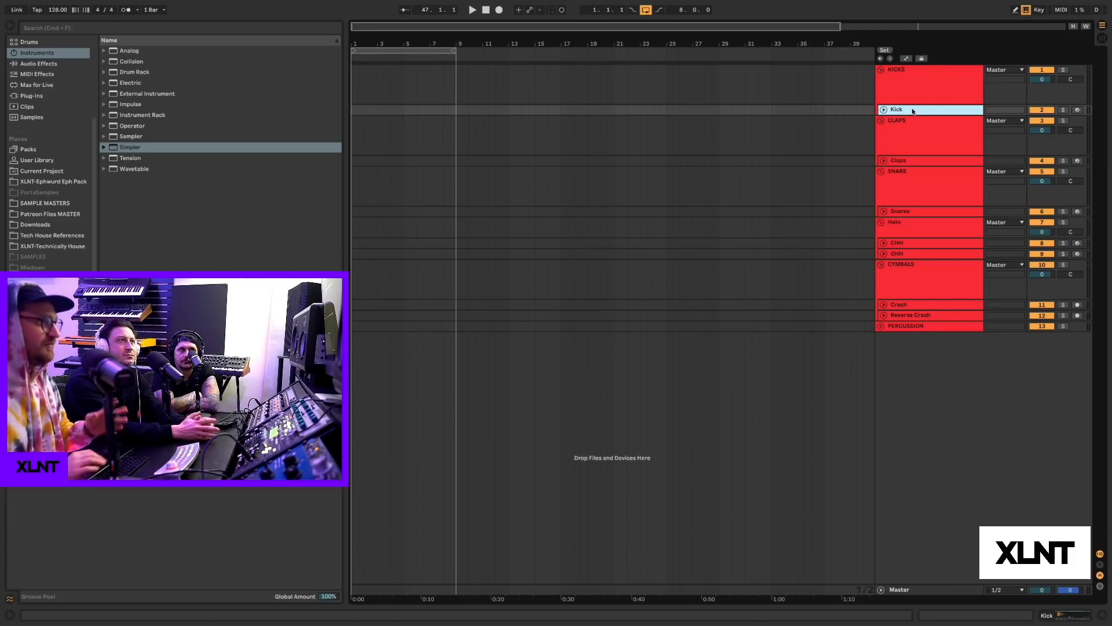
# - Duplicate the Kick track nine times inside the KICKS group
pyautogui.click(910, 88)
pyautogui.click(898, 109)
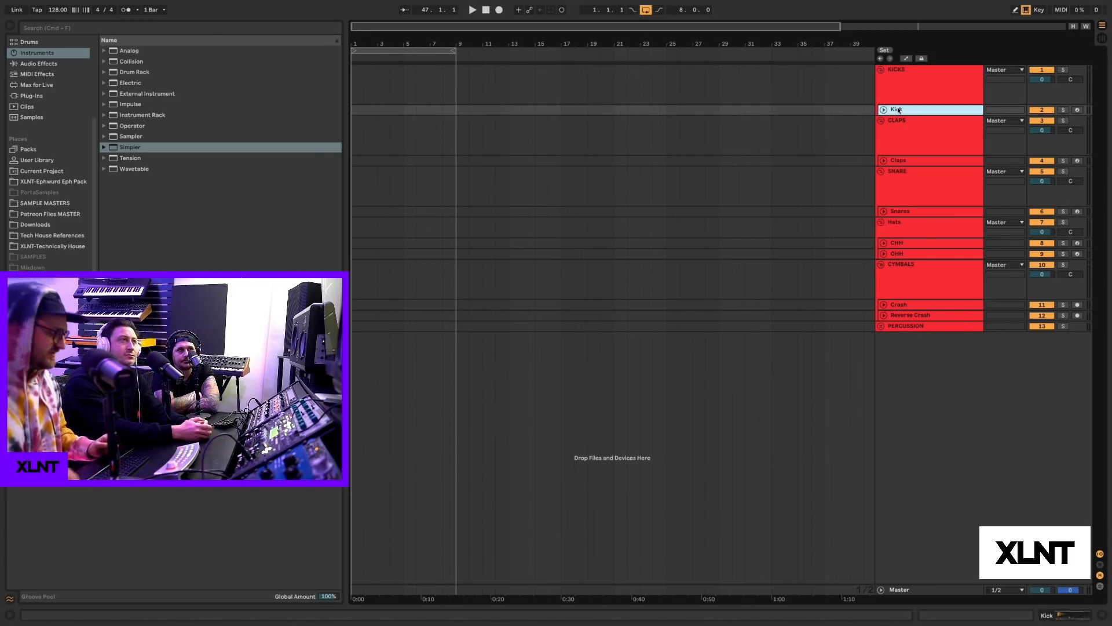
pyautogui.press('super+d')
pyautogui.press('super+d')
pyautogui.press('super+d')
pyautogui.press('super+d')
pyautogui.press('super+d')
pyautogui.press('super+d')
pyautogui.press('super+d')
pyautogui.press('super+d')
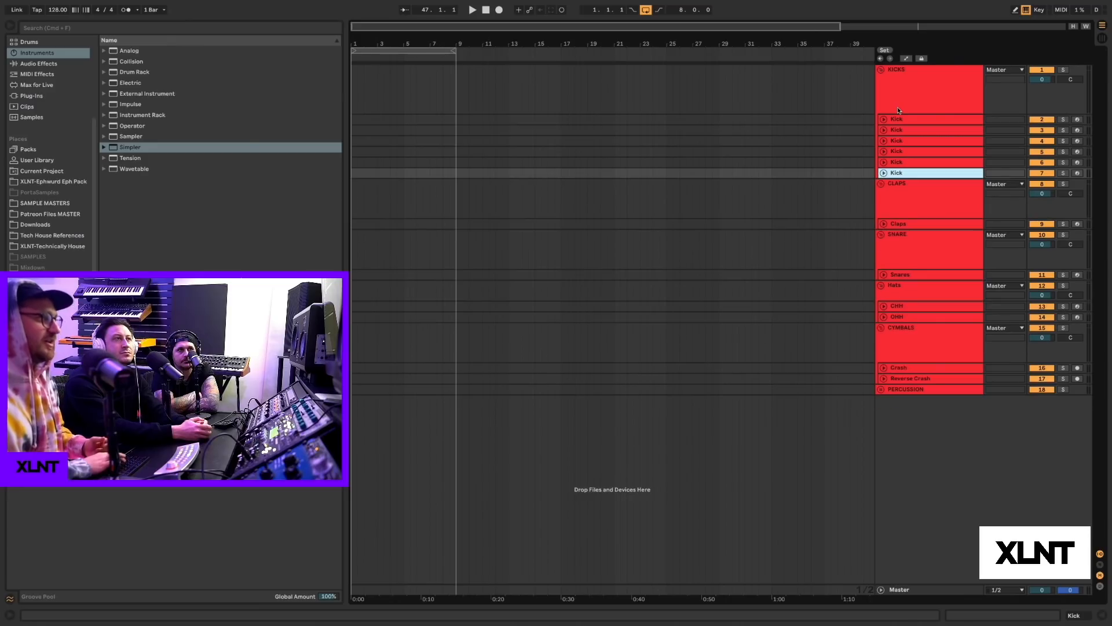
pyautogui.press('super+d')
# - Duplicate the Claps track three times and group three of the Claps tracks inside the CLAPS group
pyautogui.click(914, 267)
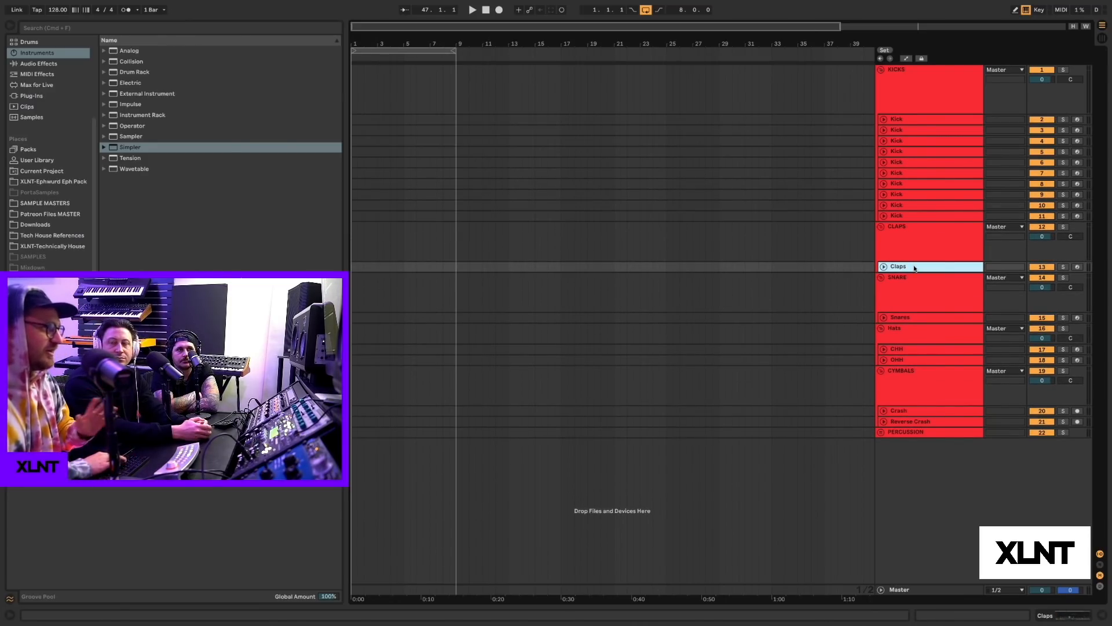
pyautogui.press('super+d')
pyautogui.press('super+d')
pyautogui.press('super+d')
pyautogui.keyDown('shift'); pyautogui.click(908, 267); pyautogui.keyUp('shift')
pyautogui.press('super+g')
# - Name the nested group inside CLAPS Drop Clap and fold it
pyautogui.click(891, 279)
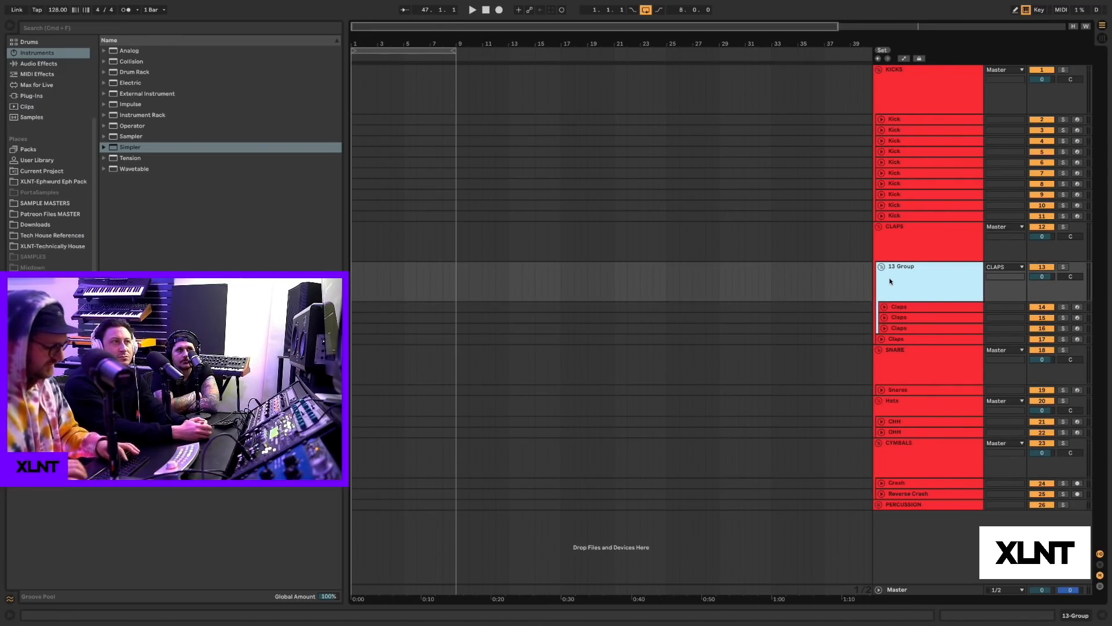
pyautogui.write('DRop')
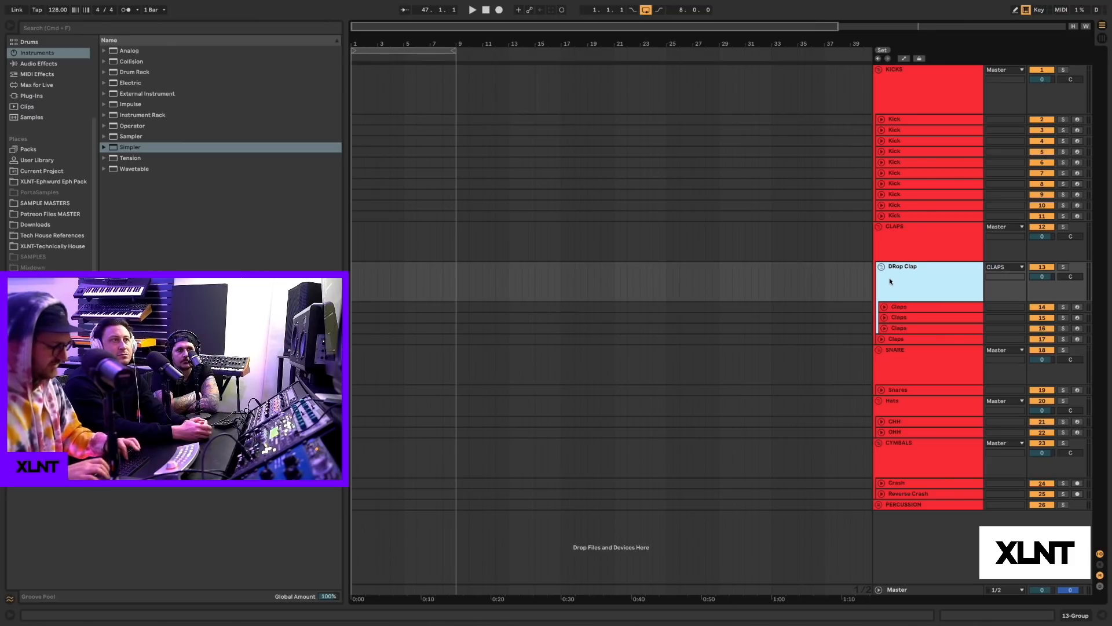
pyautogui.write(' Clap')
pyautogui.press('Return')
pyautogui.click(911, 339)
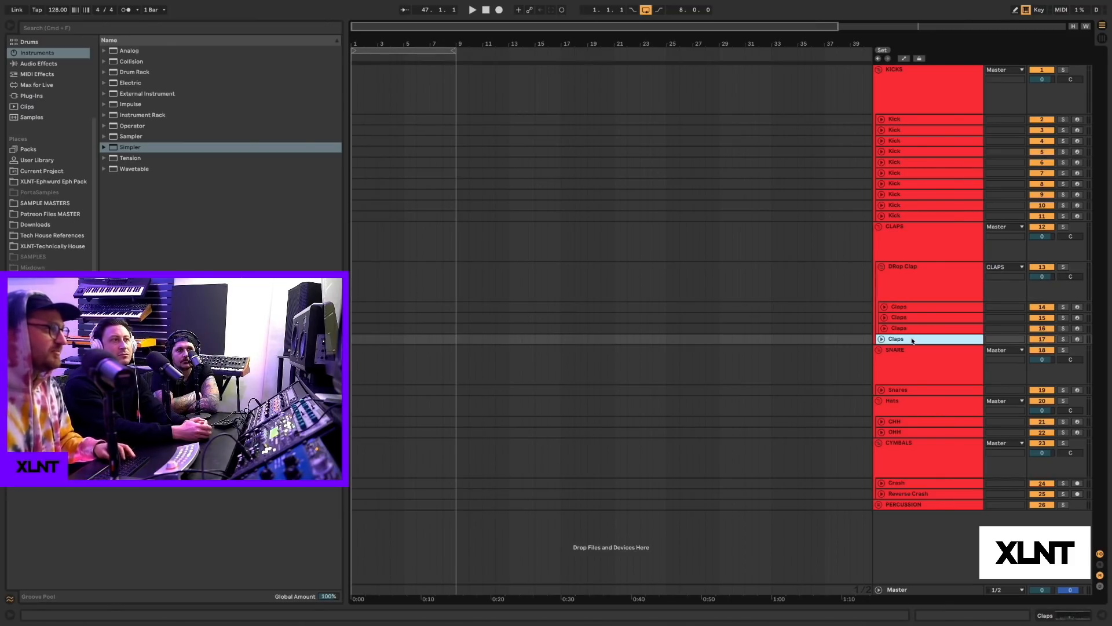
pyautogui.click(881, 267)
pyautogui.click(923, 267)
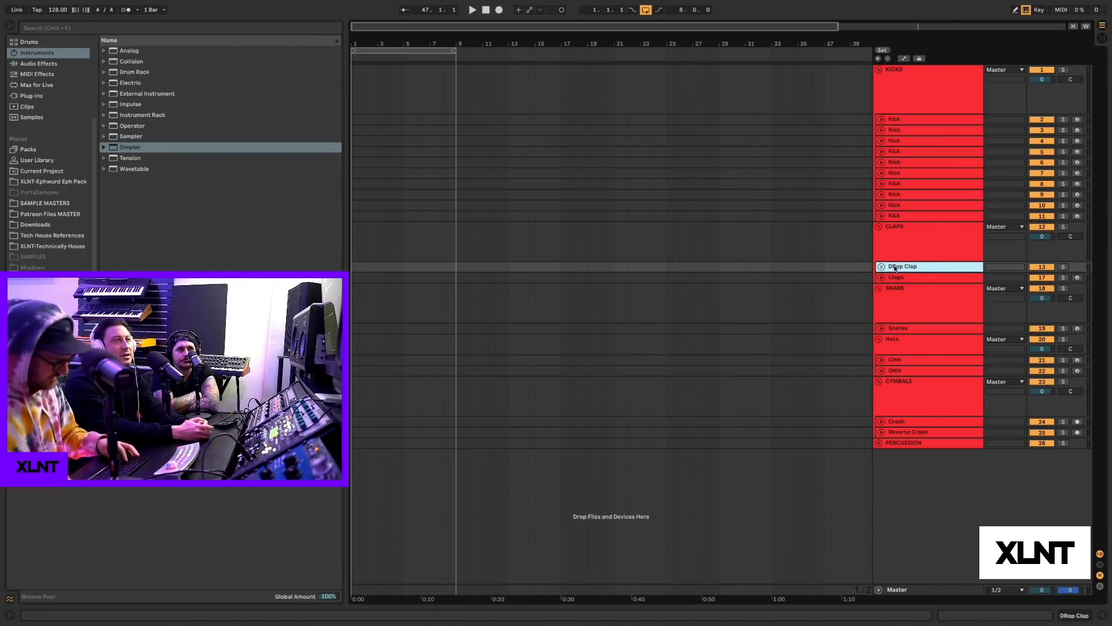
pyautogui.press('super+r')
pyautogui.write('Drop Clap')
pyautogui.press('Return')
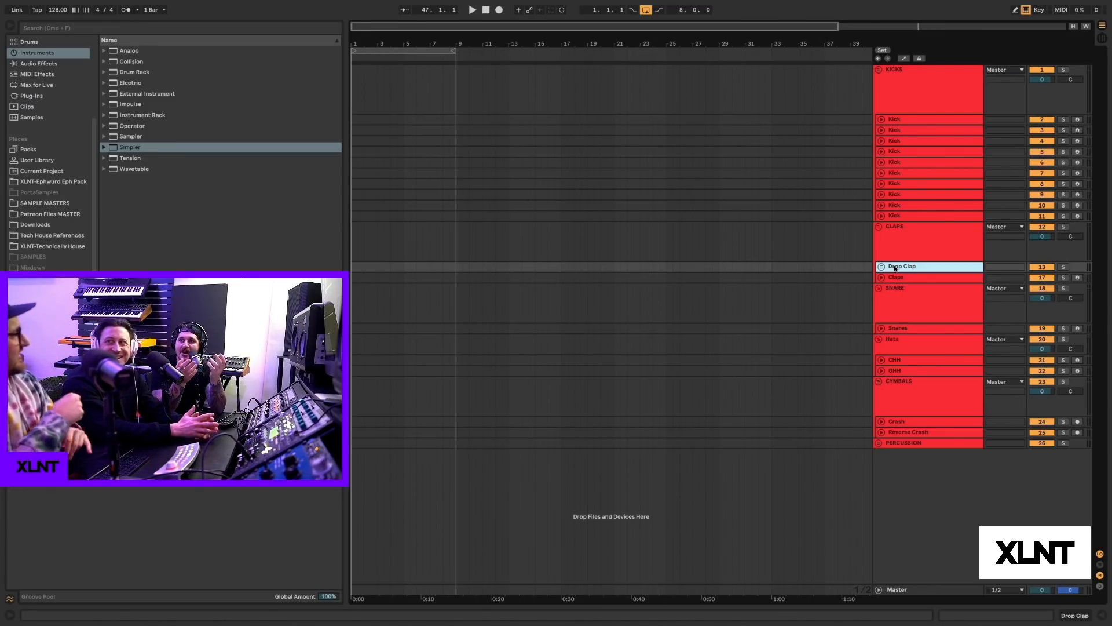
# - Delete the nine duplicate Kick tracks, keeping only the first one in the KICKS group
pyautogui.click(921, 217)
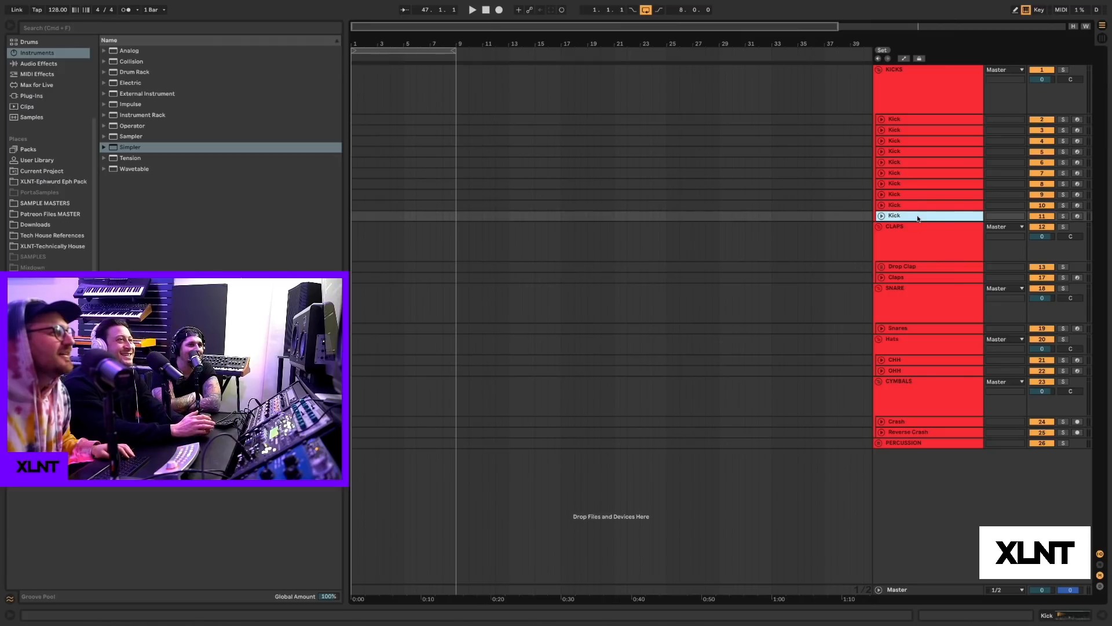
pyautogui.keyDown('shift'); pyautogui.click(899, 123); pyautogui.keyUp('shift')
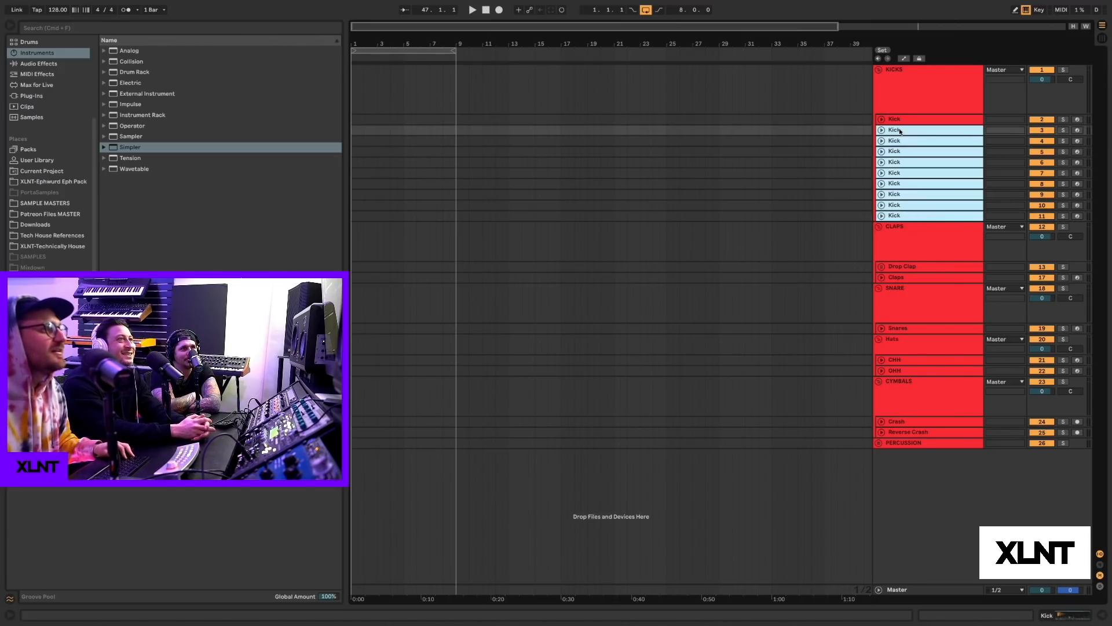
pyautogui.press('Delete')
# - Fold the CLAPS, KICKS, SNARE, Hats and CYMBALS groups
pyautogui.click(880, 121)
pyautogui.click(880, 121)
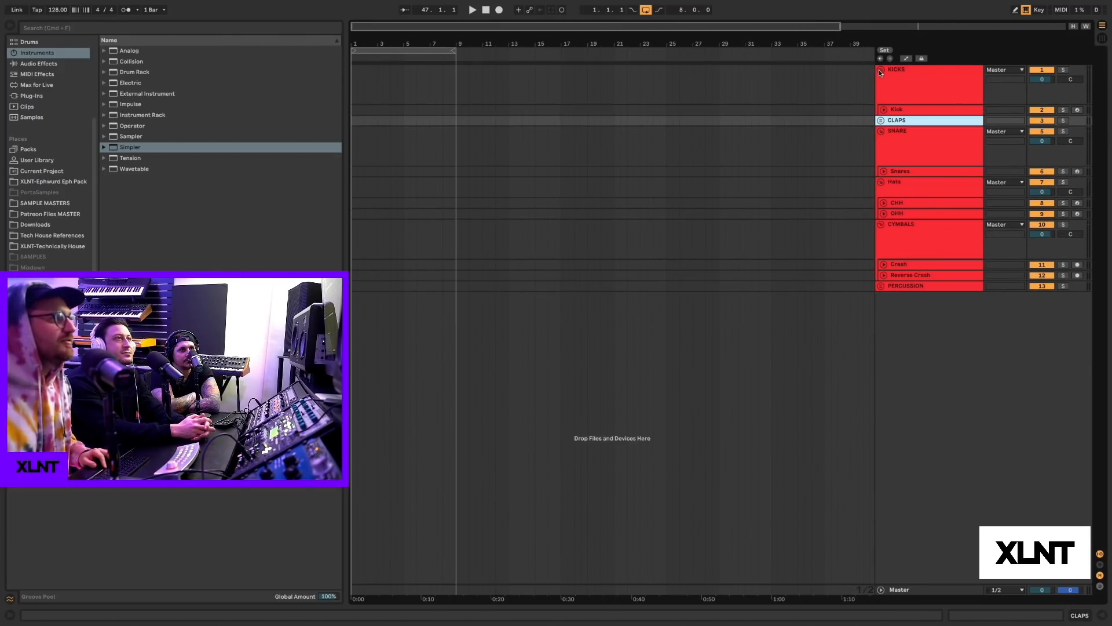
pyautogui.click(880, 70)
pyautogui.click(881, 91)
pyautogui.click(880, 101)
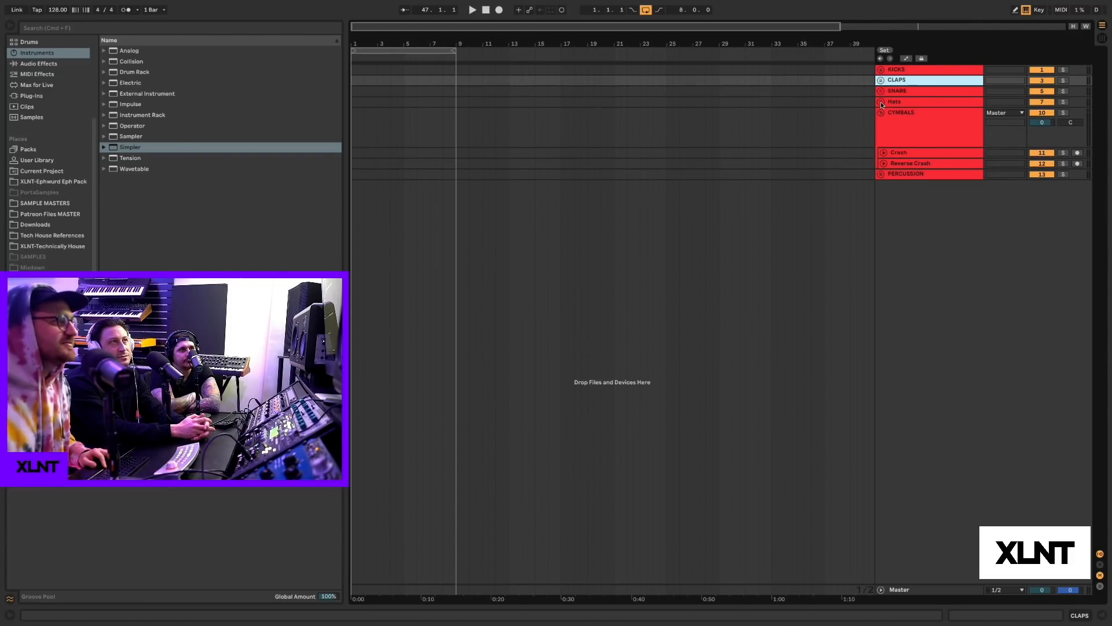
pyautogui.click(880, 112)
# - Rename the Hats group in capitals as HATS
pyautogui.click(898, 123)
pyautogui.click(902, 101)
pyautogui.press('super+r')
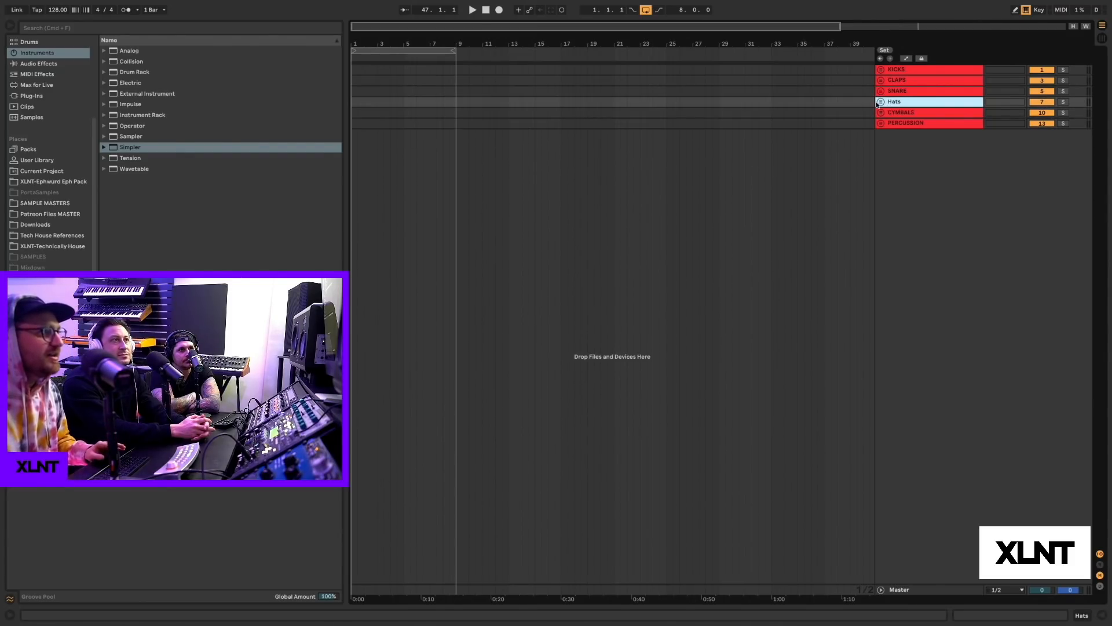
pyautogui.write('HATS')
pyautogui.press('Return')
# - Add a Compressor audio effect to the HATS group
pyautogui.doubleClick(908, 103)
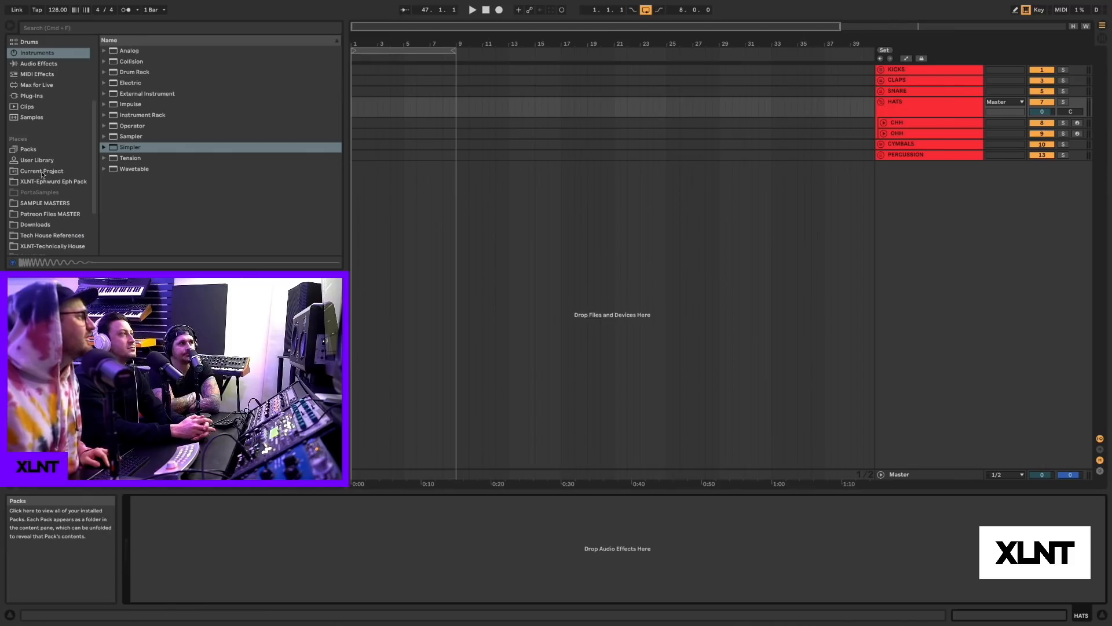
pyautogui.click(43, 65)
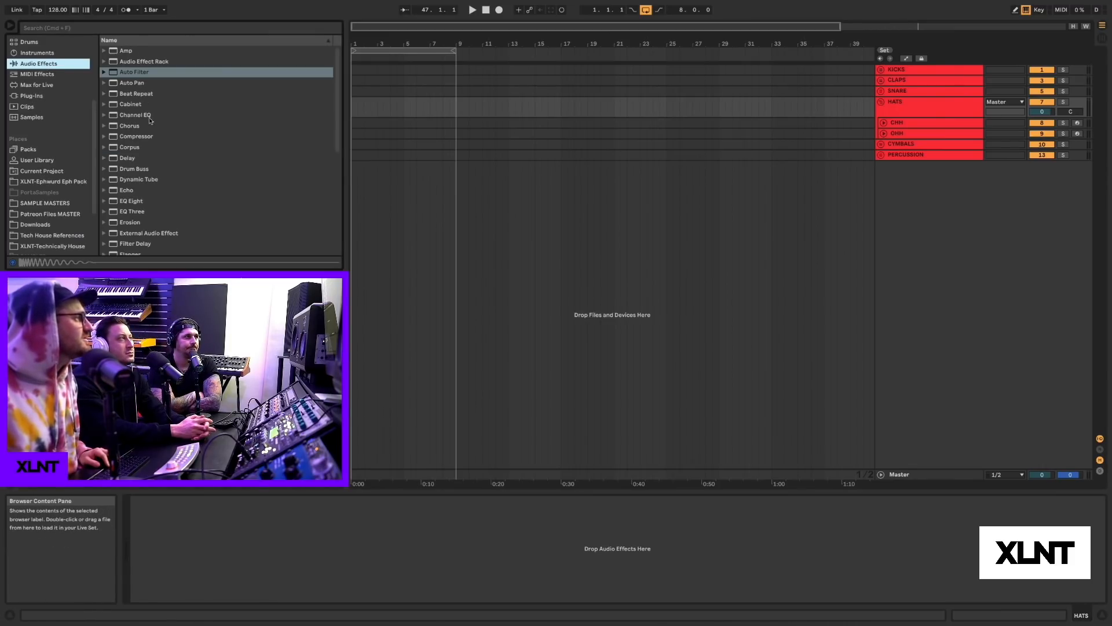
pyautogui.moveTo(126, 137); pyautogui.dragTo(945, 114)
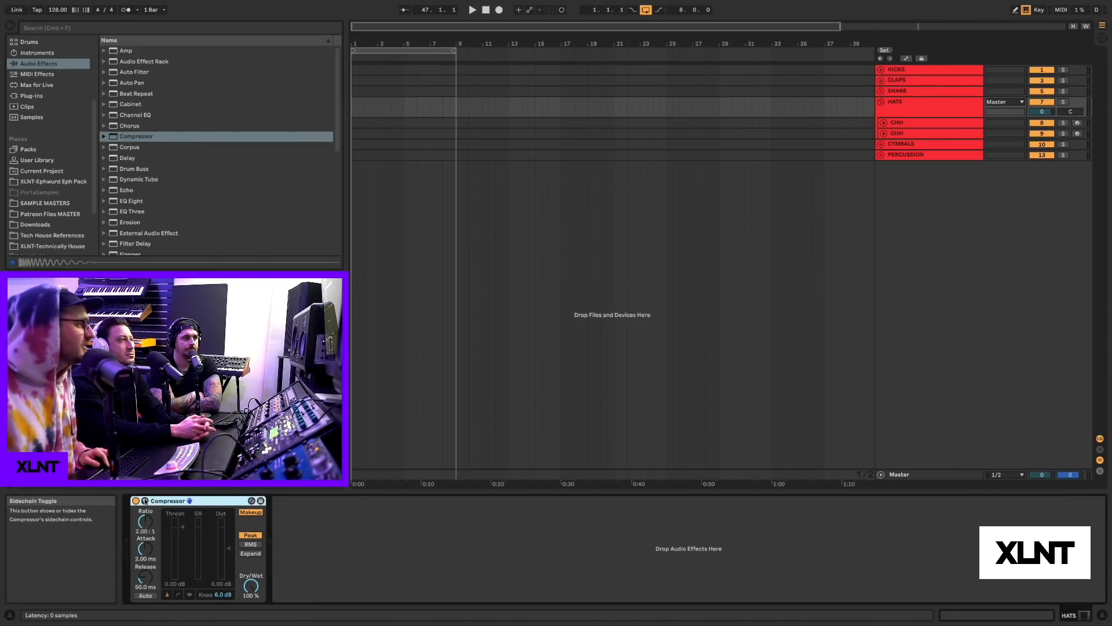
# - Insert a MIDI track named Ghost Kick and place it above KICKS in a red group named GK
pyautogui.click(905, 73)
pyautogui.press('super+shift+t')
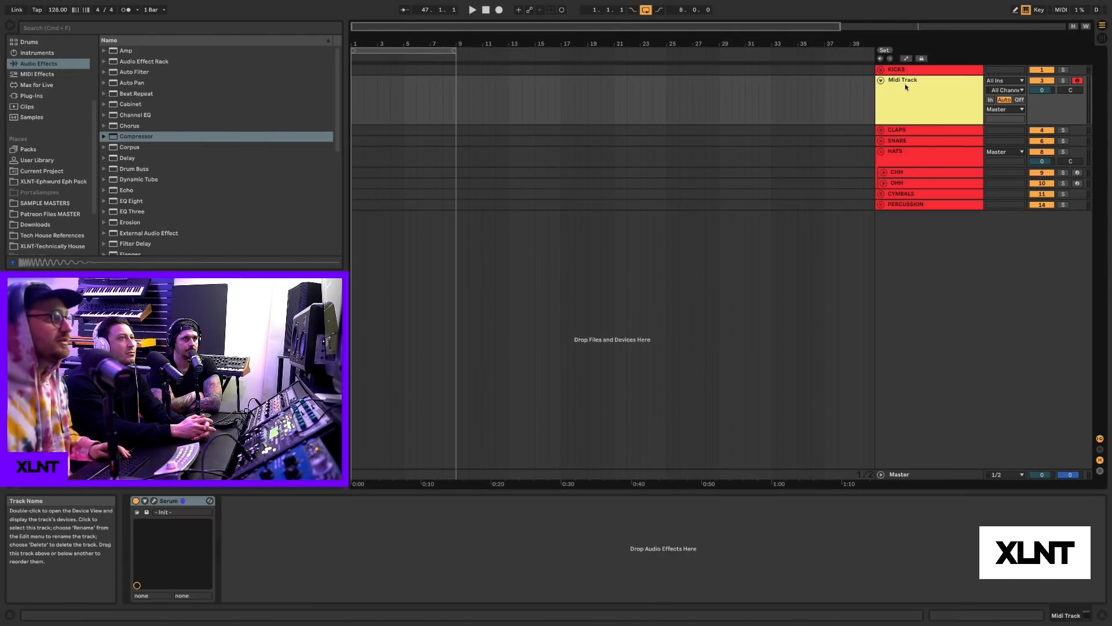
pyautogui.press('super+r')
pyautogui.write('Ghost Kick')
pyautogui.press('Return')
pyautogui.moveTo(902, 89); pyautogui.dragTo(902, 68)
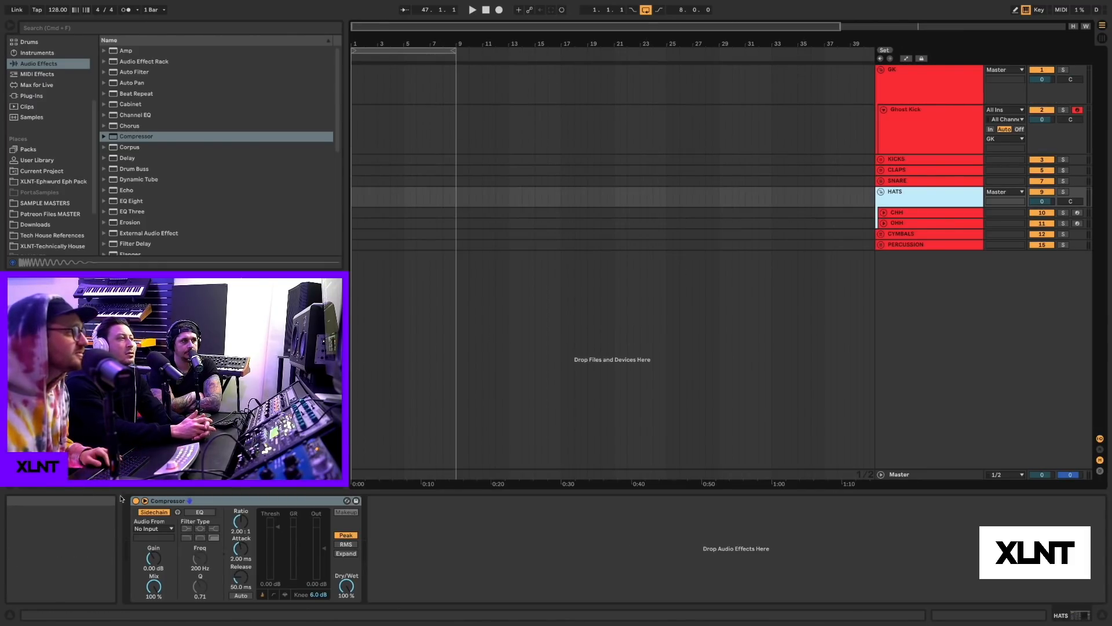
# - Set the HATS Compressor's sidechain source to Ghost Kick and deactivate the GK group
pyautogui.click(154, 528)
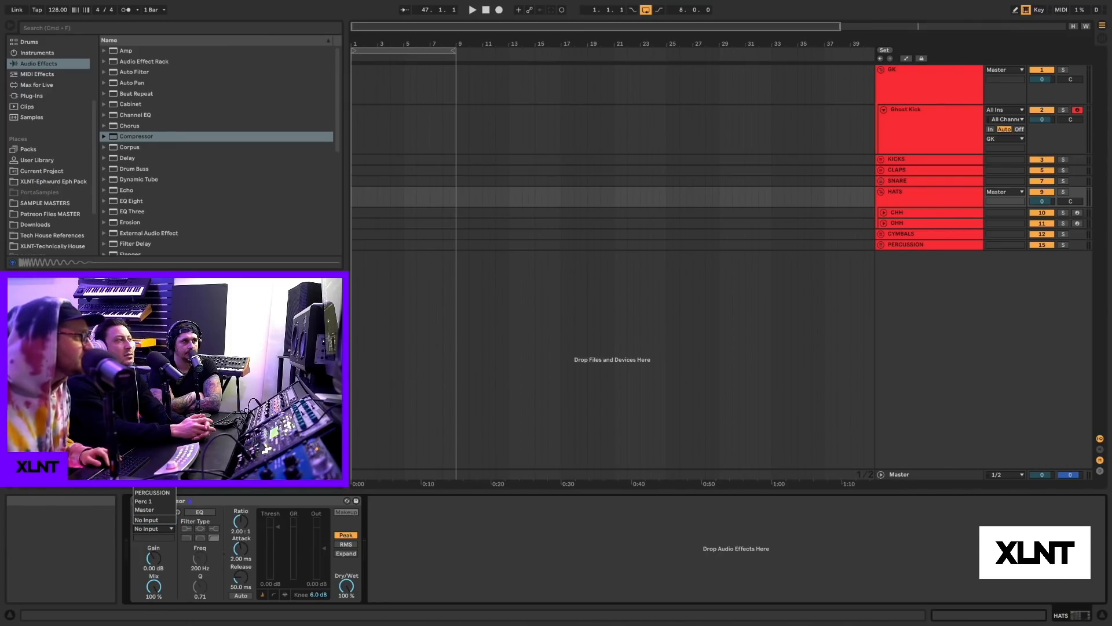
pyautogui.click(153, 383)
pyautogui.click(1042, 70)
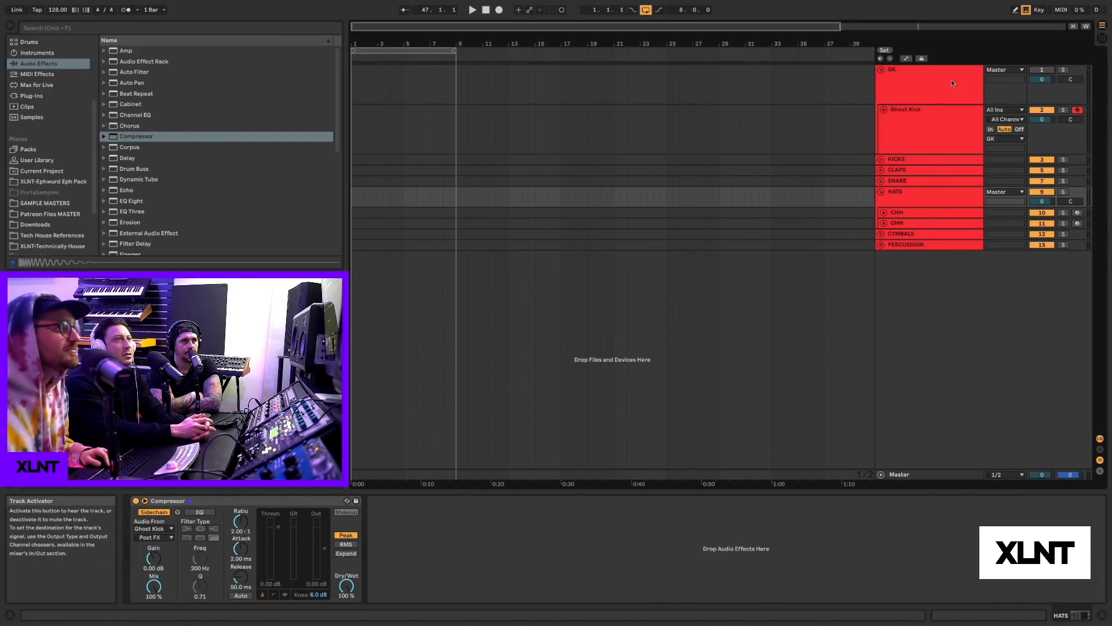
# - Add an EQ Eight after the Compressor on the HATS group
pyautogui.click(951, 79)
pyautogui.click(922, 110)
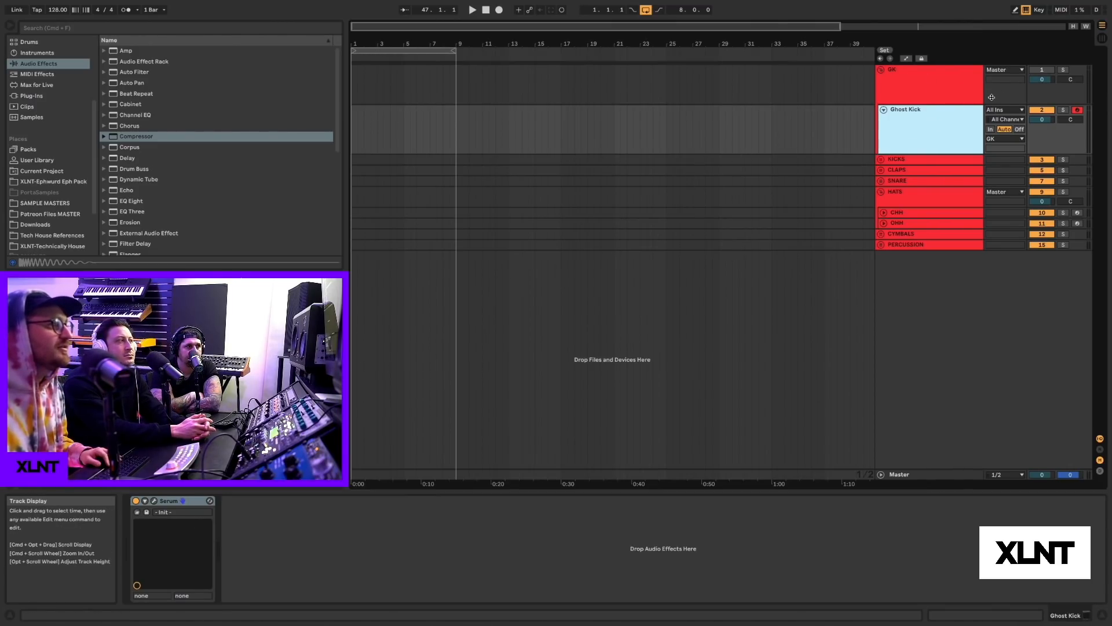
pyautogui.click(906, 198)
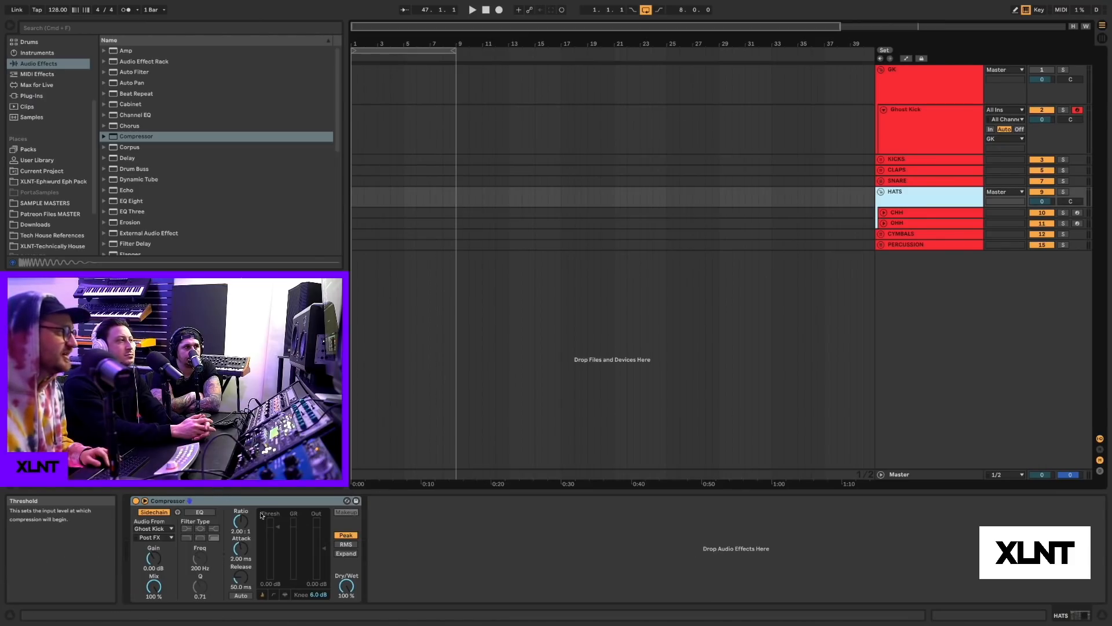
pyautogui.doubleClick(136, 202)
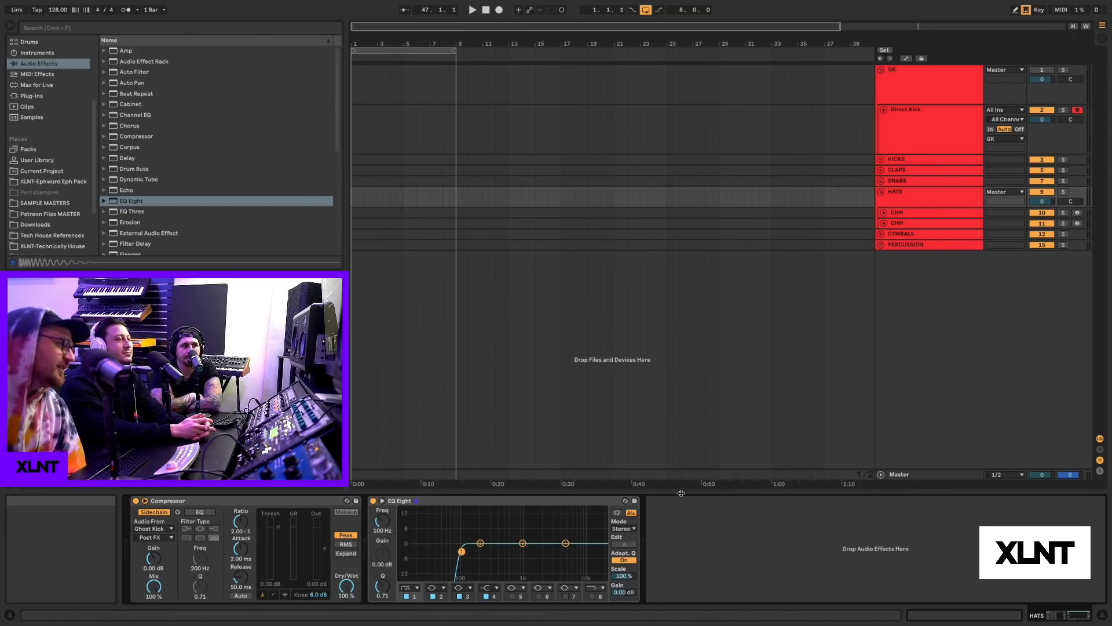
# - Fold the Ghost Kick track and shrink the height of the GK group row
pyautogui.click(881, 234)
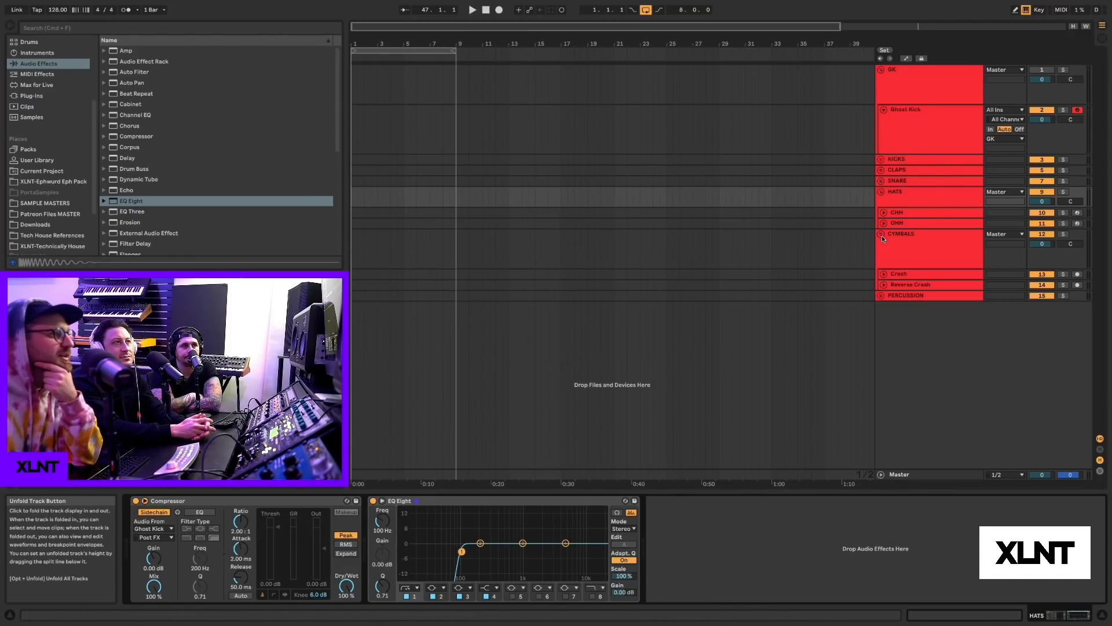
pyautogui.click(893, 130)
pyautogui.click(884, 110)
pyautogui.click(905, 75)
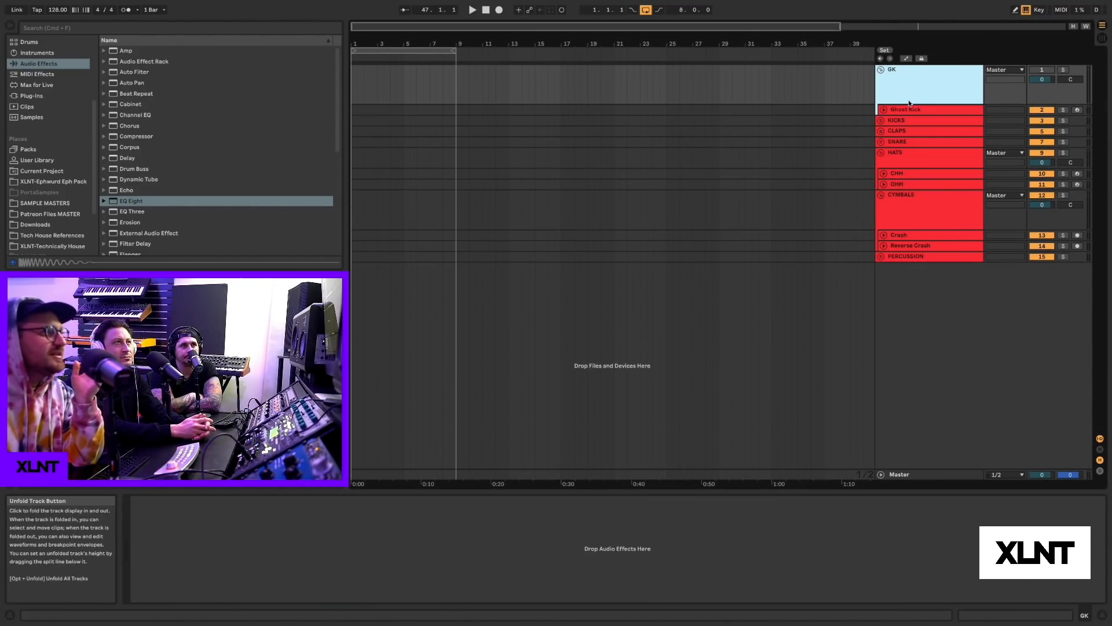
pyautogui.moveTo(908, 103); pyautogui.dragTo(910, 85)
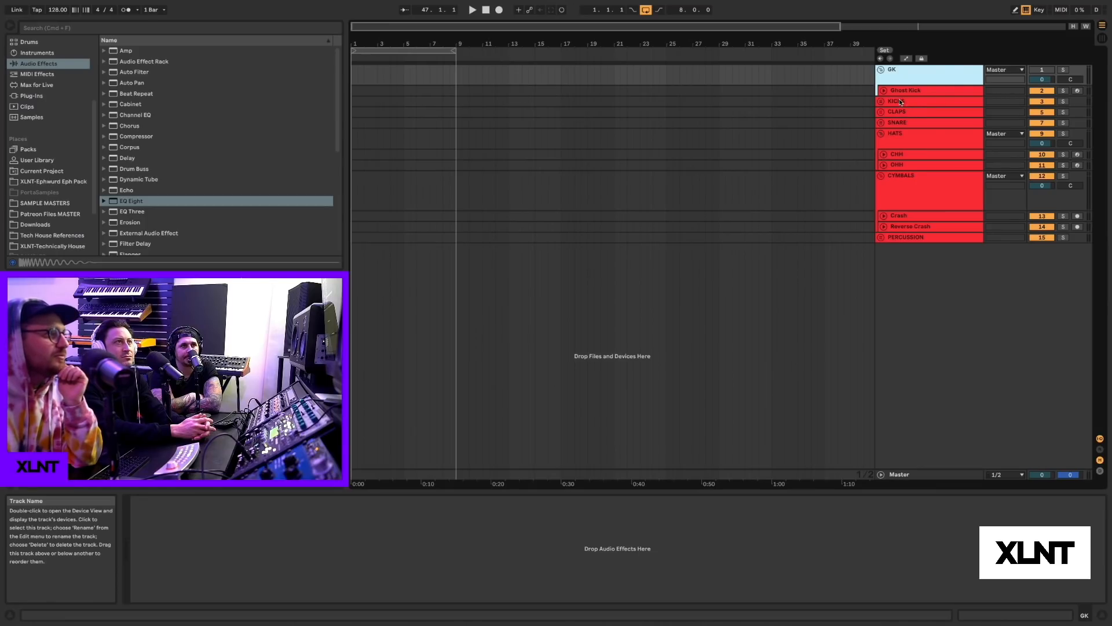
# - Fold the HATS and CYMBALS groups and select the GK group
pyautogui.doubleClick(900, 101)
pyautogui.click(918, 142)
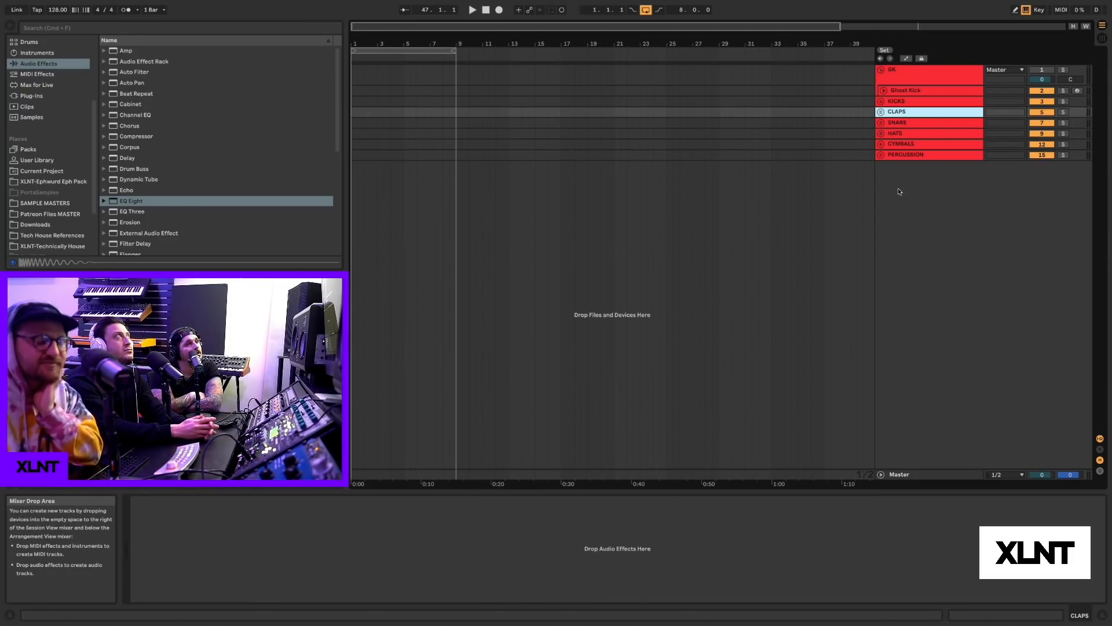
pyautogui.click(901, 71)
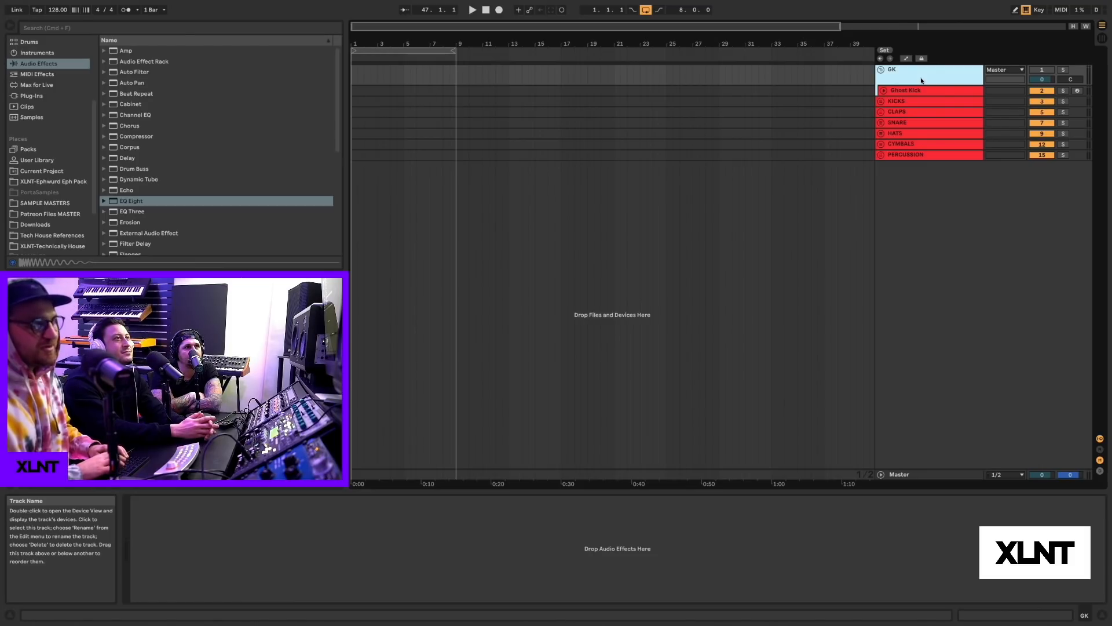
# - Insert a MIDI track below the drum groups, group it on its own, and name the new group SUBS GROUP
pyautogui.press('super+shift+t')
pyautogui.moveTo(923, 104); pyautogui.dragTo(934, 225)
pyautogui.press('super+g')
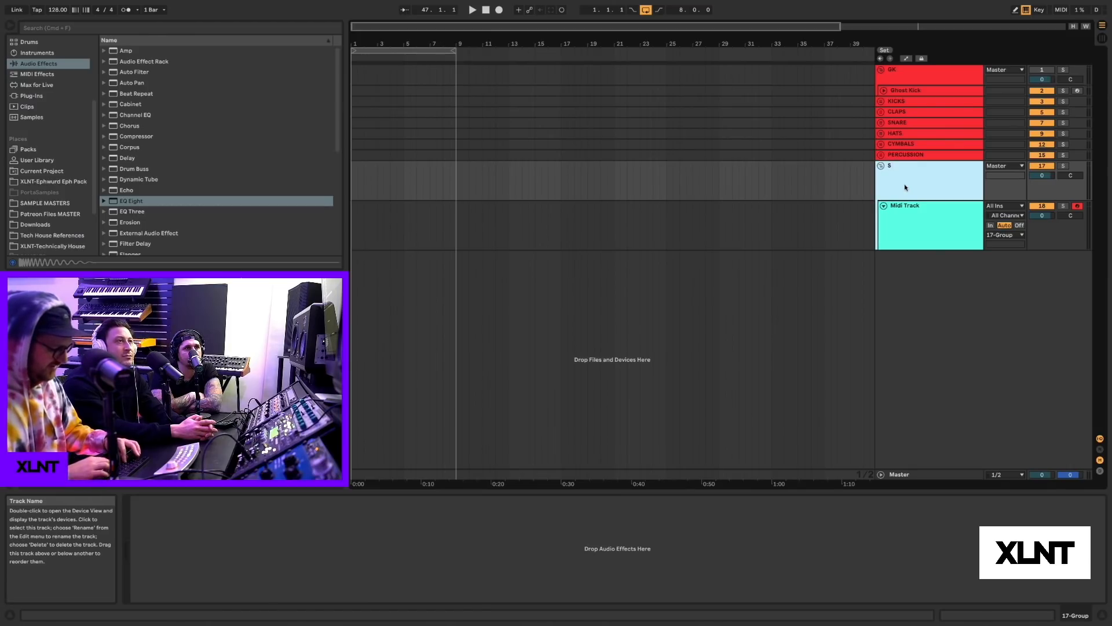
pyautogui.write('SUBS')
pyautogui.press('Return')
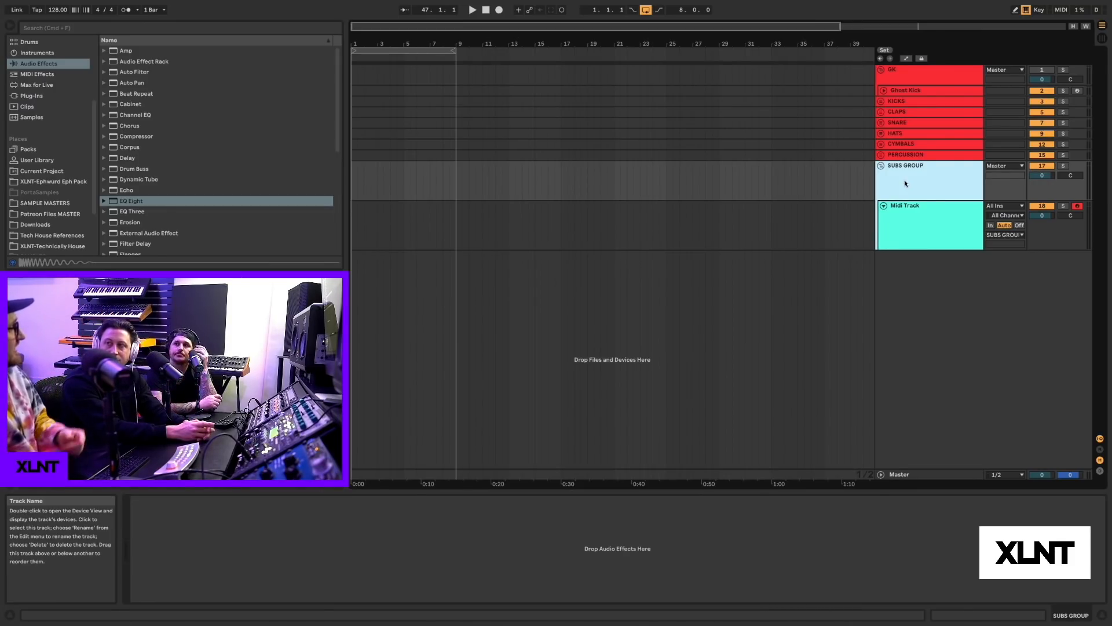
pyautogui.click(880, 103)
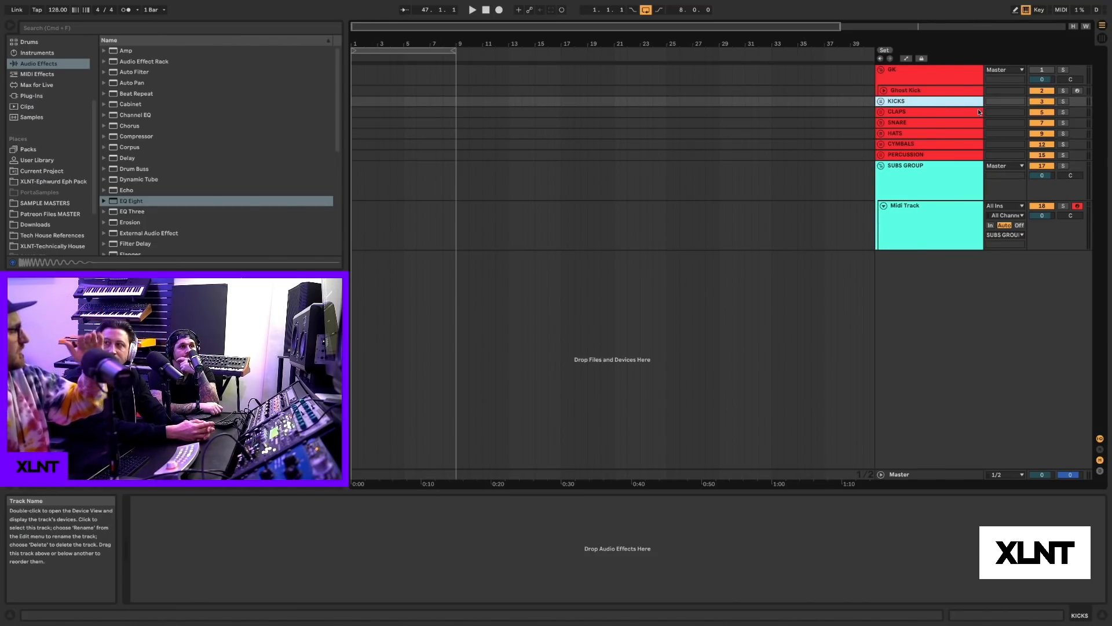
pyautogui.rightClick(929, 174)
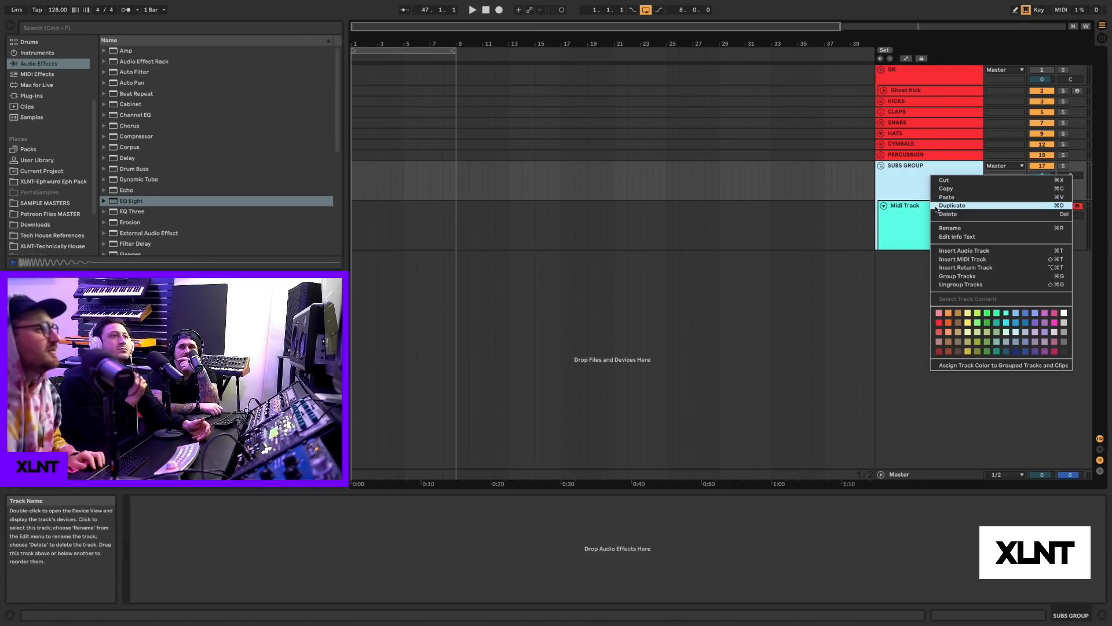
pyautogui.click(914, 196)
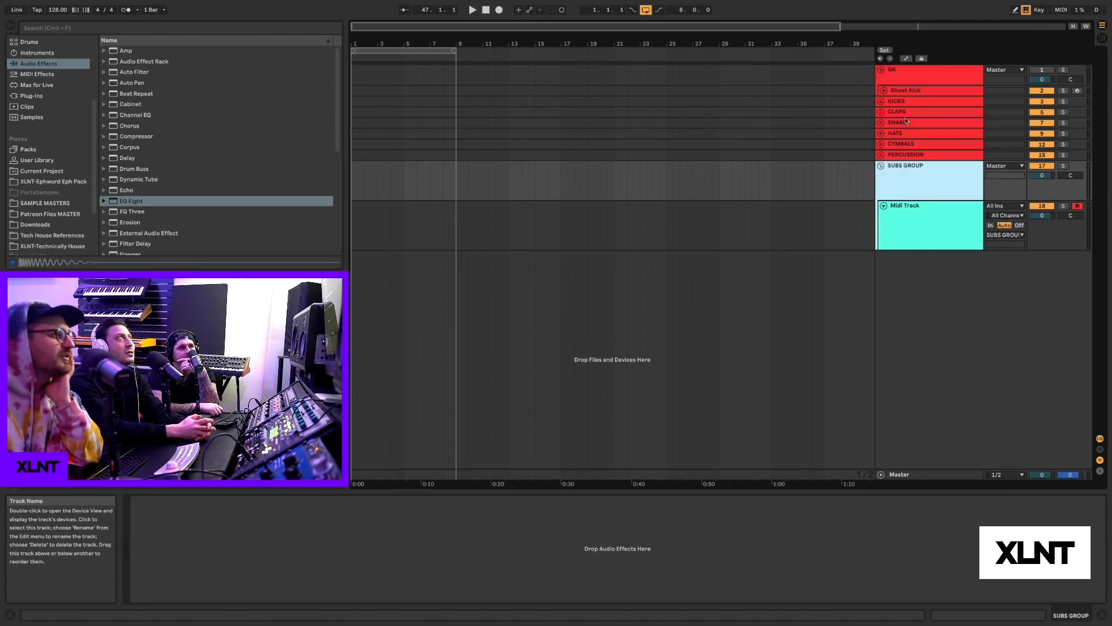
# - Set the rendered track to All Individual Tracks in the audio export settings and leave without exporting
pyautogui.press('super+shift+r')
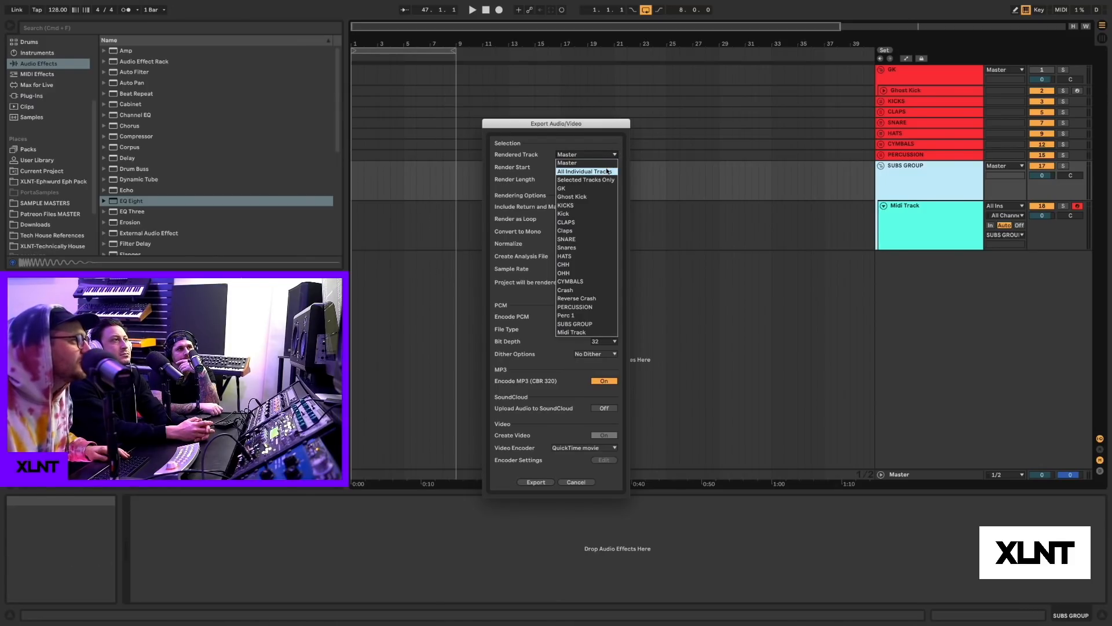
pyautogui.click(605, 172)
pyautogui.moveTo(604, 126); pyautogui.dragTo(633, 112)
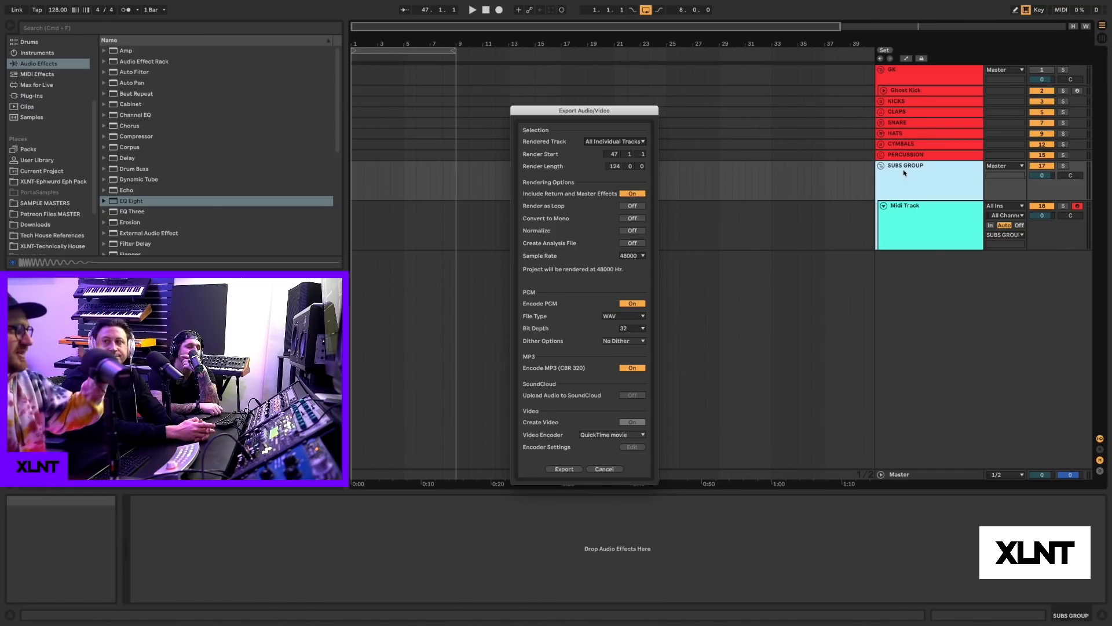
pyautogui.click(605, 469)
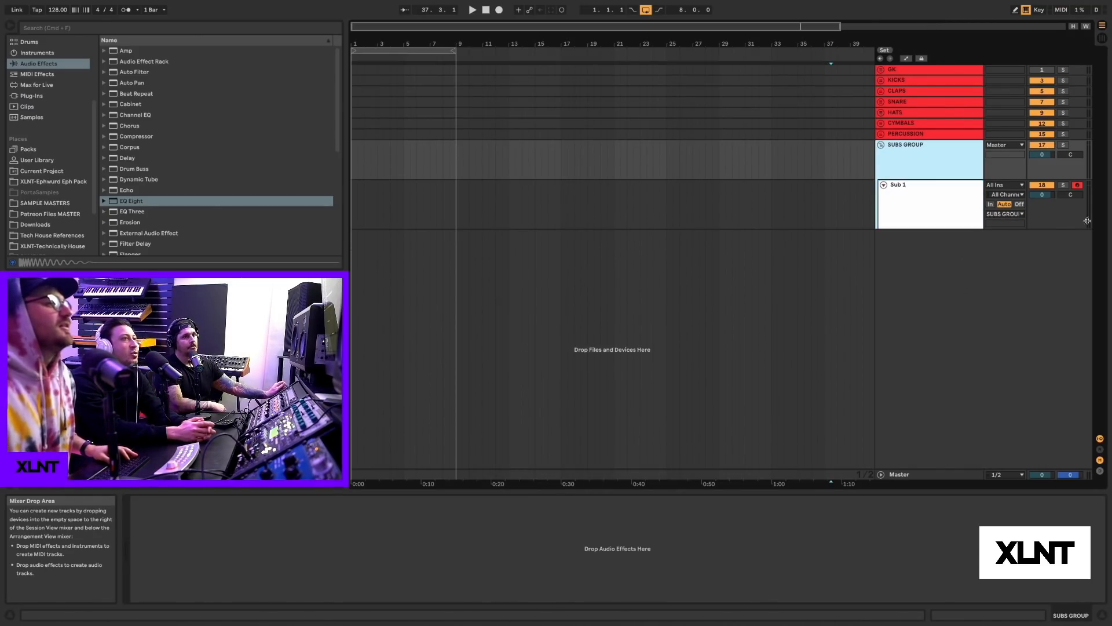
# - Fold the Sub 1 track and select the SUBS GROUP
pyautogui.click(918, 198)
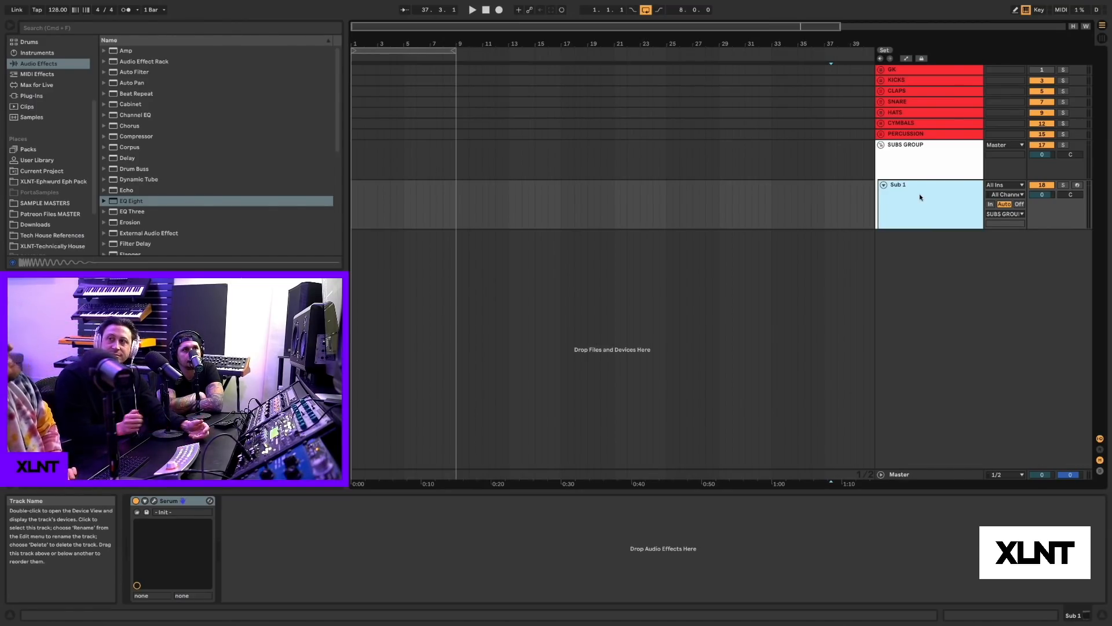
pyautogui.click(883, 186)
pyautogui.doubleClick(912, 165)
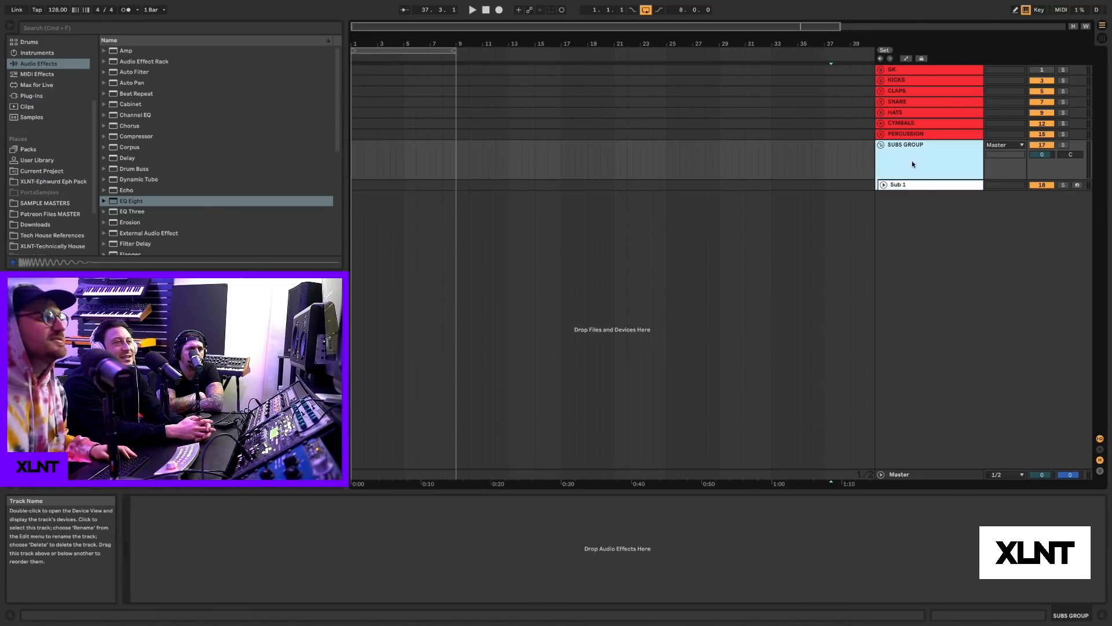
# - Add a Compressor to the SUBS GROUP, sidechain it from Ghost Kick, and lower its threshold to about -1.34 dB
pyautogui.moveTo(118, 137); pyautogui.dragTo(898, 151)
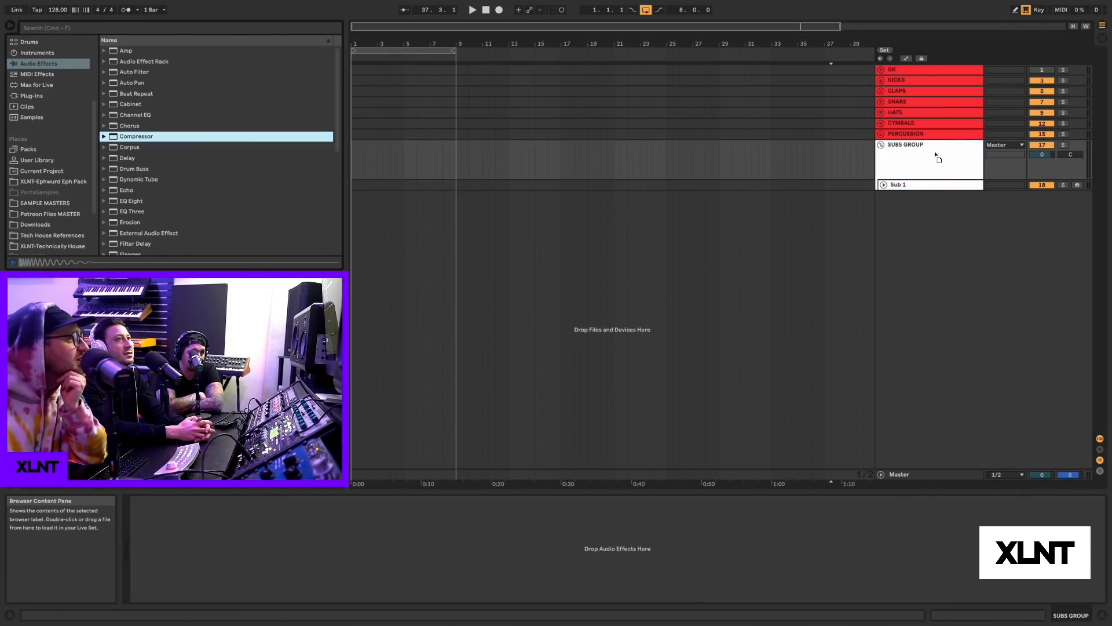
pyautogui.click(146, 501)
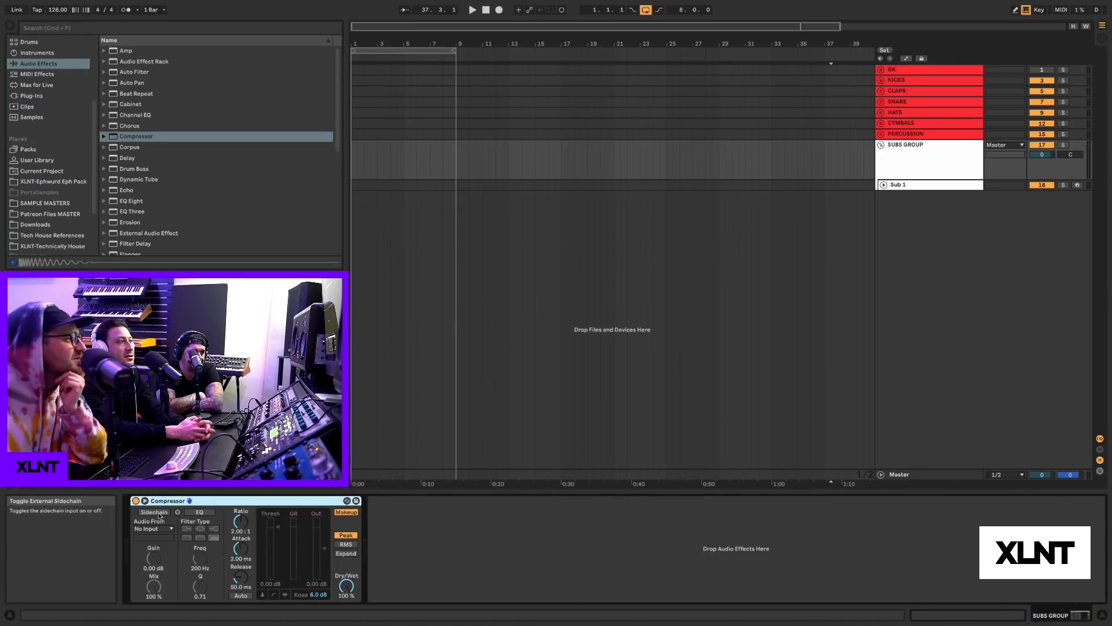
pyautogui.click(152, 529)
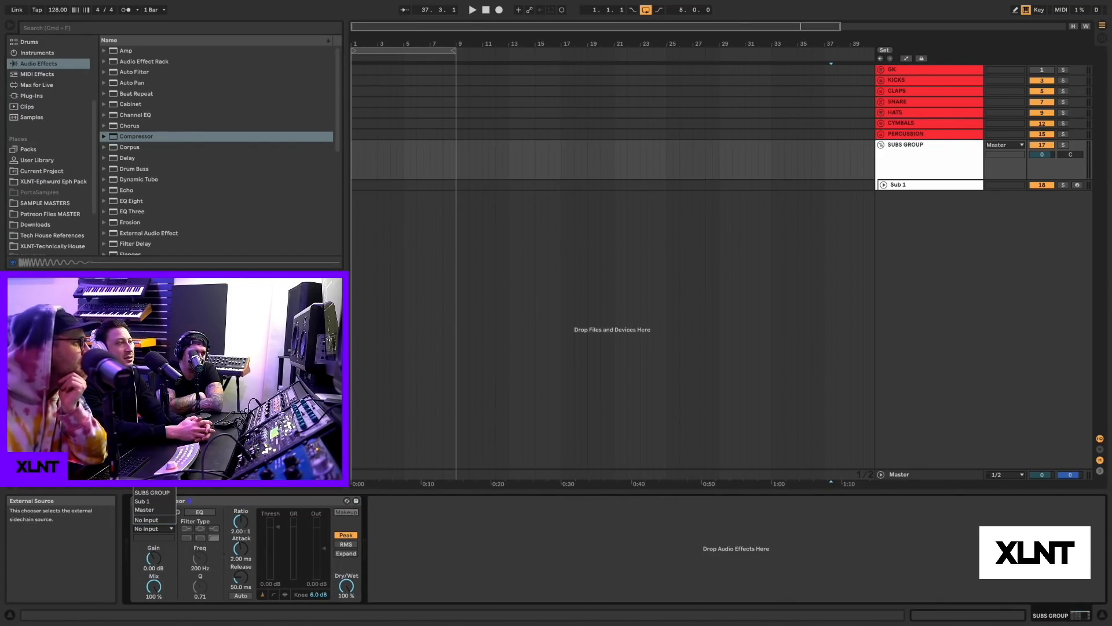
pyautogui.click(152, 363)
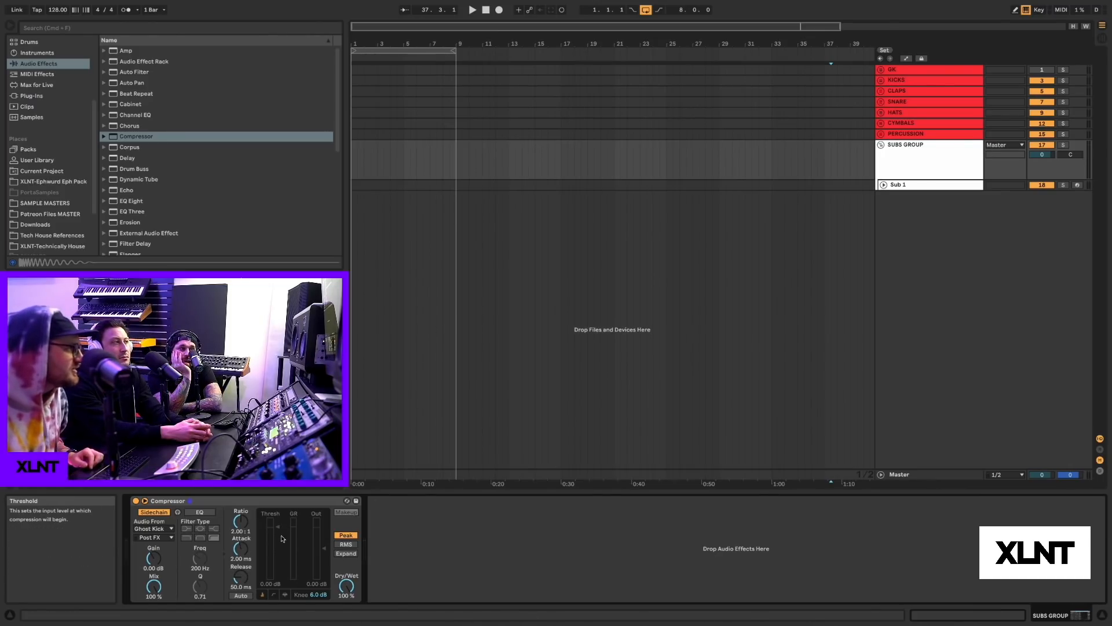
pyautogui.moveTo(264, 520)
pyautogui.mouseDown()
pyautogui.moveTo(273, 579)
pyautogui.moveTo(276, 529)
pyautogui.mouseUp()
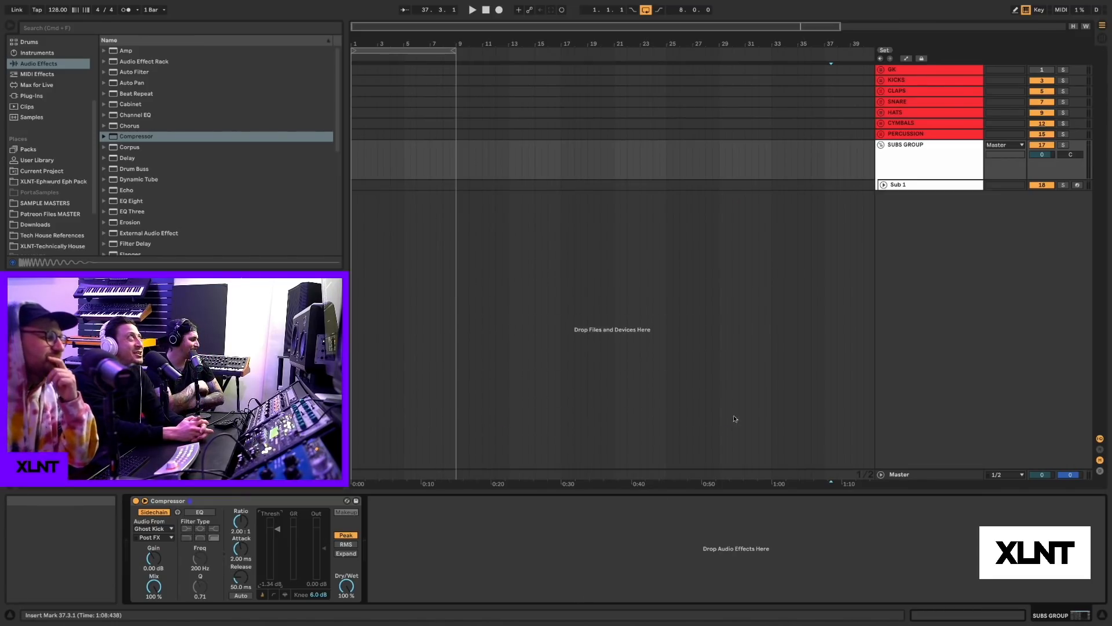
# - Add an EQ Eight after the Compressor on the SUBS GROUP and set its band 8 high-cut frequency to 100 Hz
pyautogui.click(937, 160)
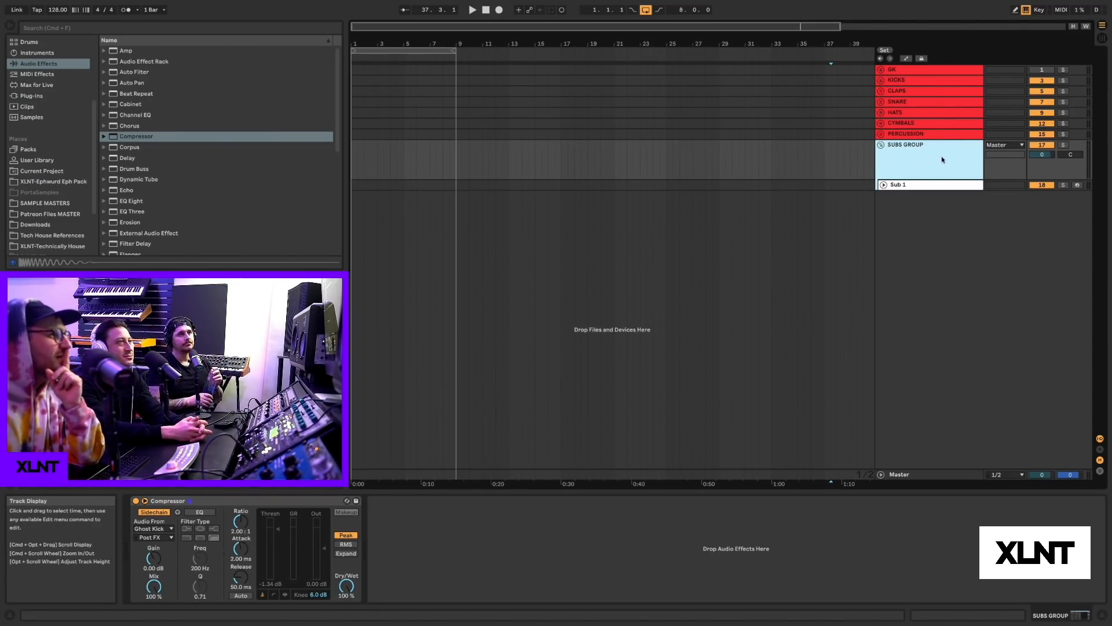
pyautogui.scroll(-3, 204, 210)
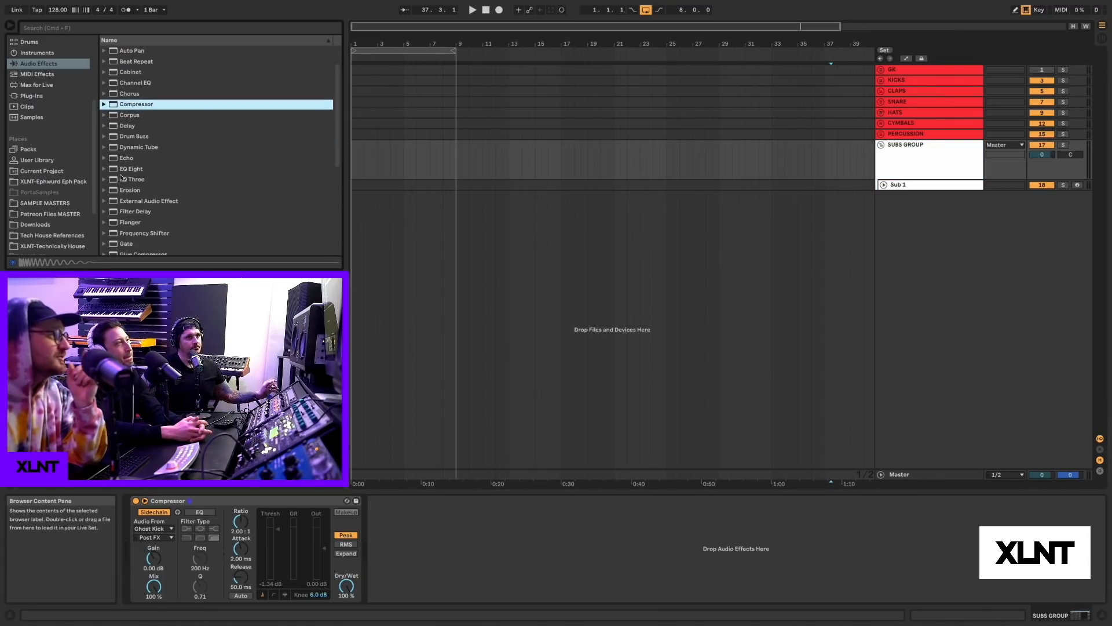
pyautogui.moveTo(119, 168); pyautogui.dragTo(437, 562)
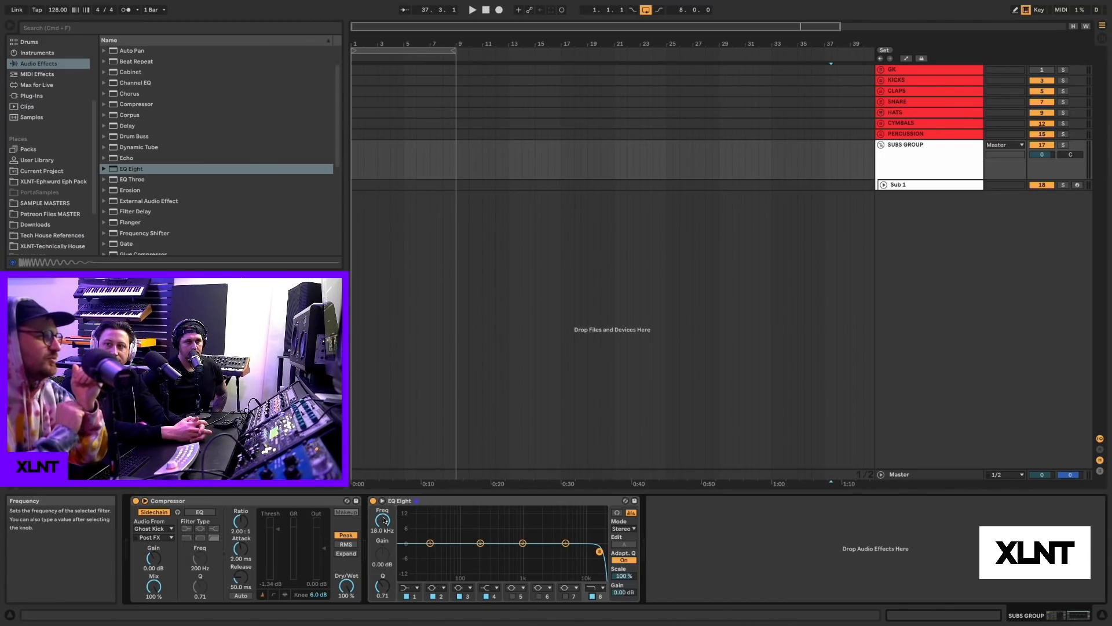
pyautogui.moveTo(383, 520); pyautogui.dragTo(383, 570)
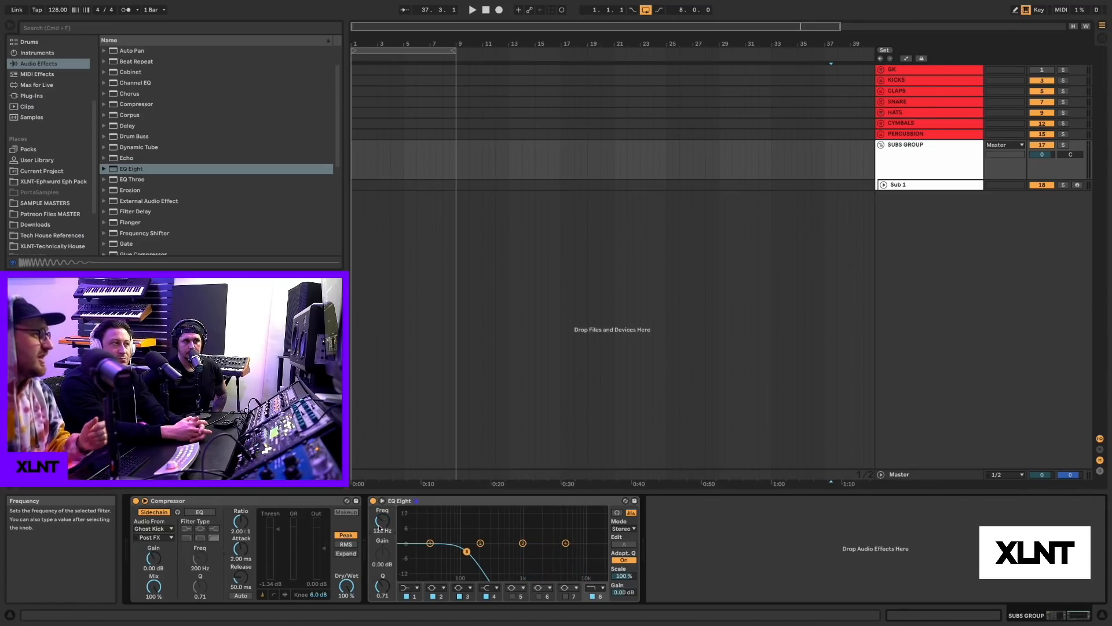
pyautogui.write('100')
pyautogui.press('Return')
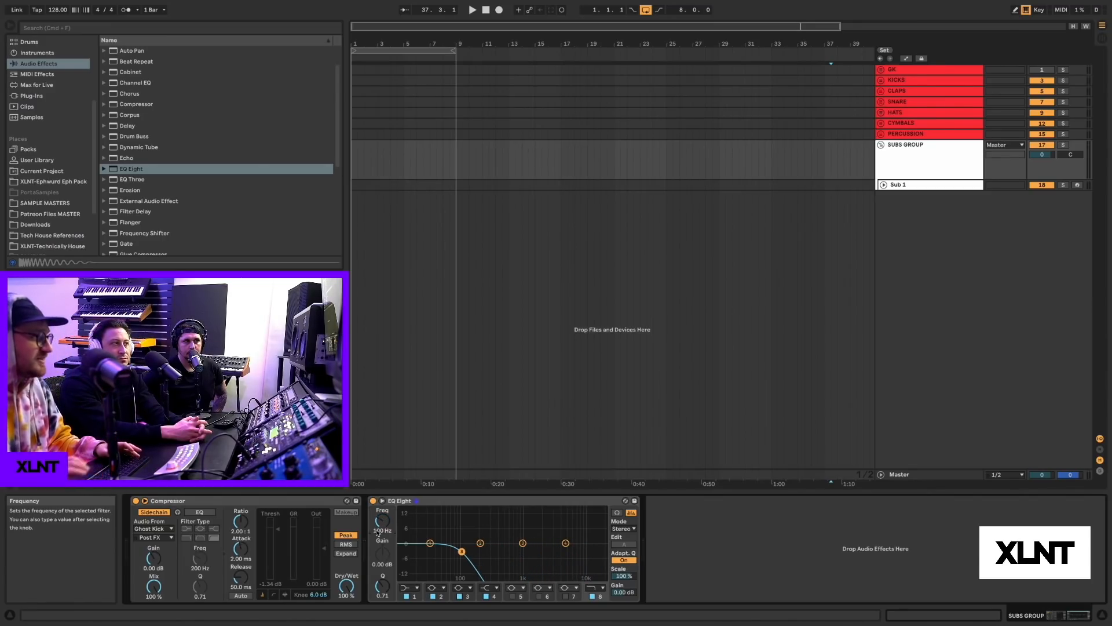
pyautogui.click(723, 560)
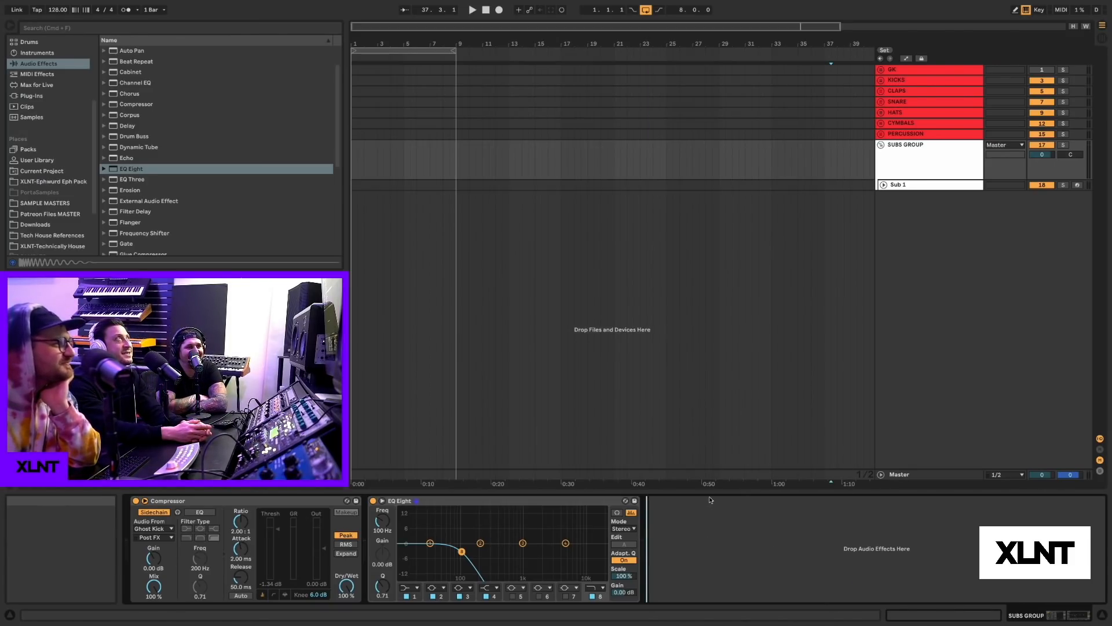
# - Insert a MIDI track below the SUBS GROUP and name it Wub
pyautogui.click(947, 156)
pyautogui.press('super+shift+t')
pyautogui.press('super+r')
pyautogui.write('Ba')
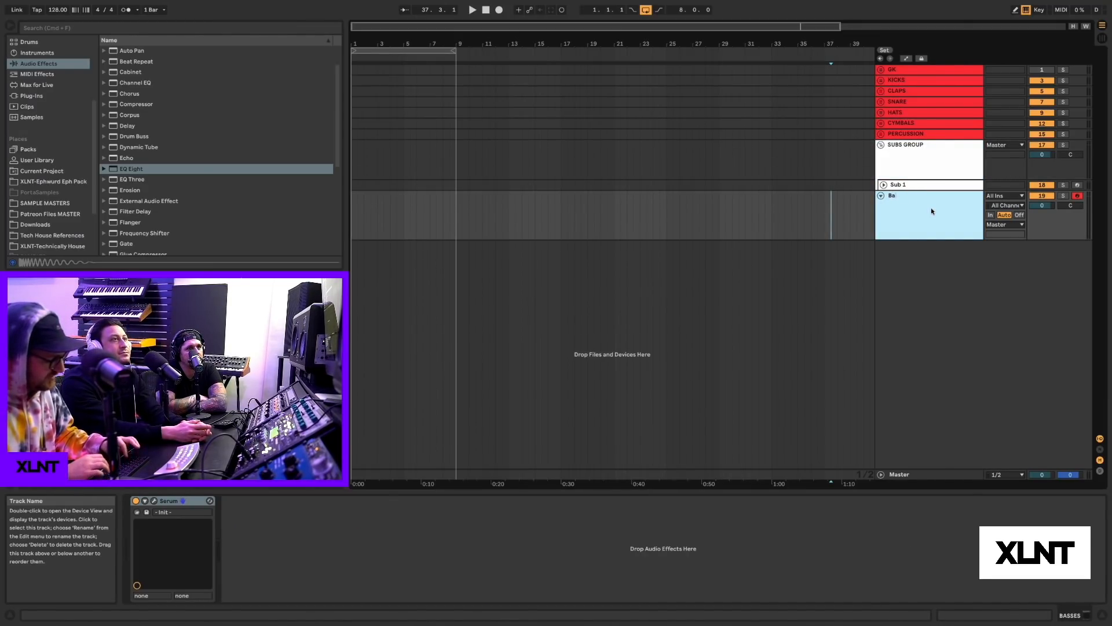
pyautogui.write('s')
pyautogui.press('BackSpace')
pyautogui.press('BackSpace')
pyautogui.press('BackSpace')
pyautogui.write('Wub')
pyautogui.press('Return')
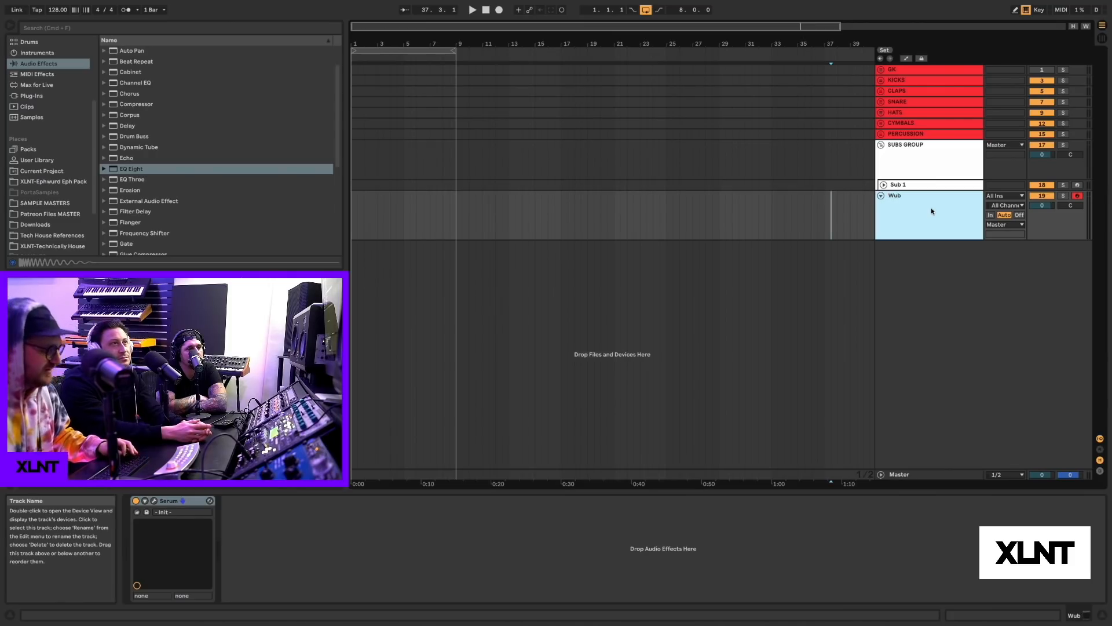
# - Group the Wub track and name the group BASSES
pyautogui.press('super+g')
pyautogui.click(929, 210)
pyautogui.press('super+r')
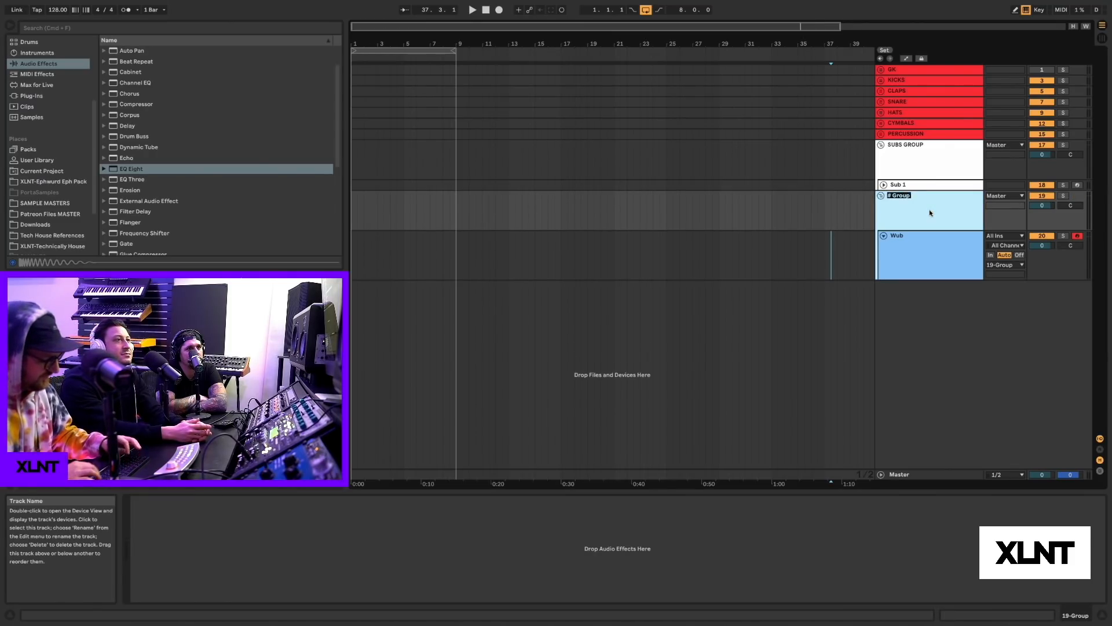
pyautogui.write('BASSES')
pyautogui.press('Return')
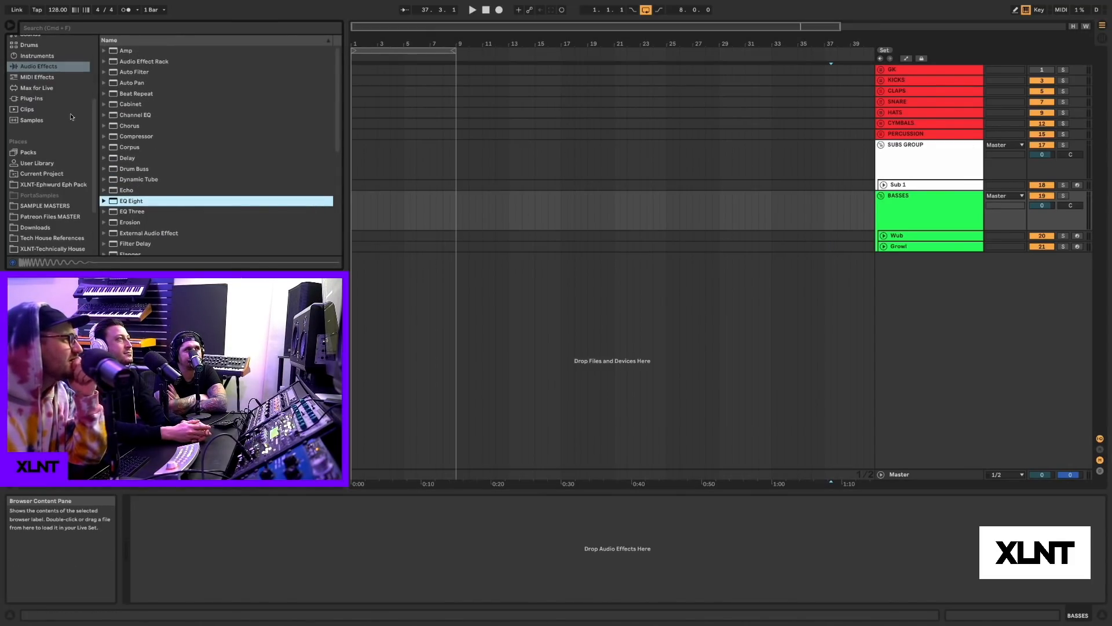
# - Add a Compressor and an EQ Eight to the BASSES group and set the EQ's band 1 low-cut frequency to 100 Hz
pyautogui.doubleClick(136, 136)
pyautogui.doubleClick(131, 201)
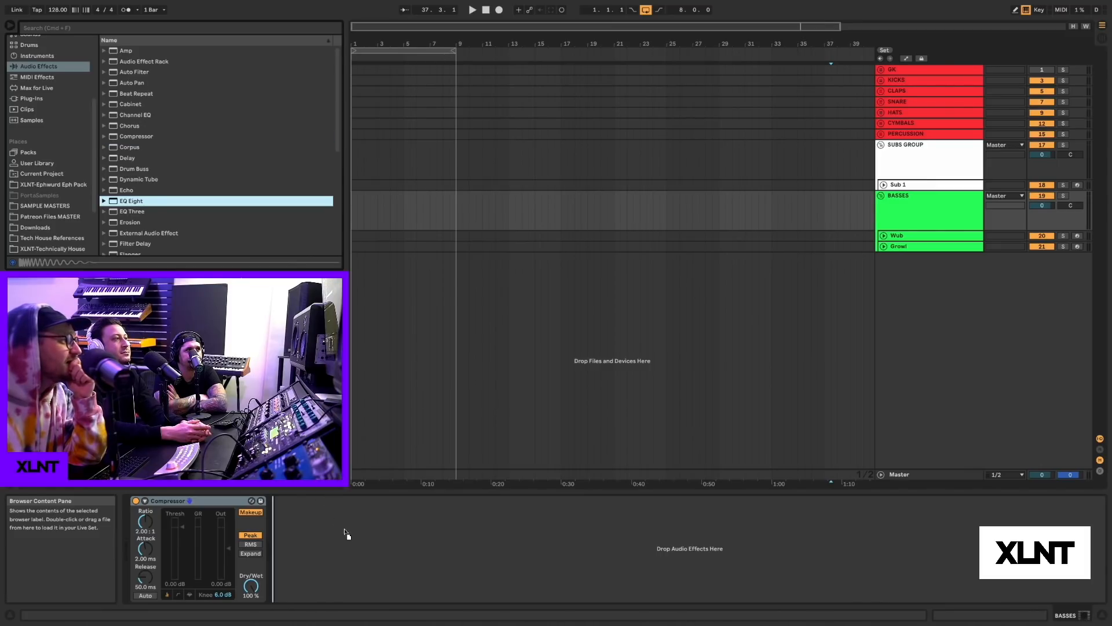
pyautogui.click(313, 588)
pyautogui.click(317, 523)
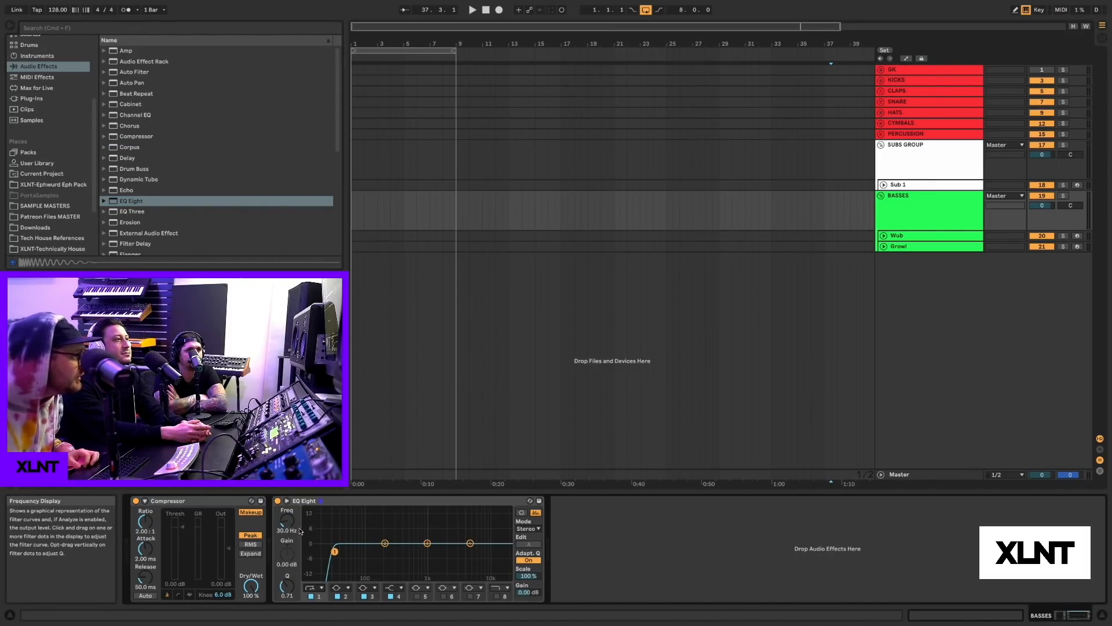
pyautogui.write('100')
pyautogui.press('Return')
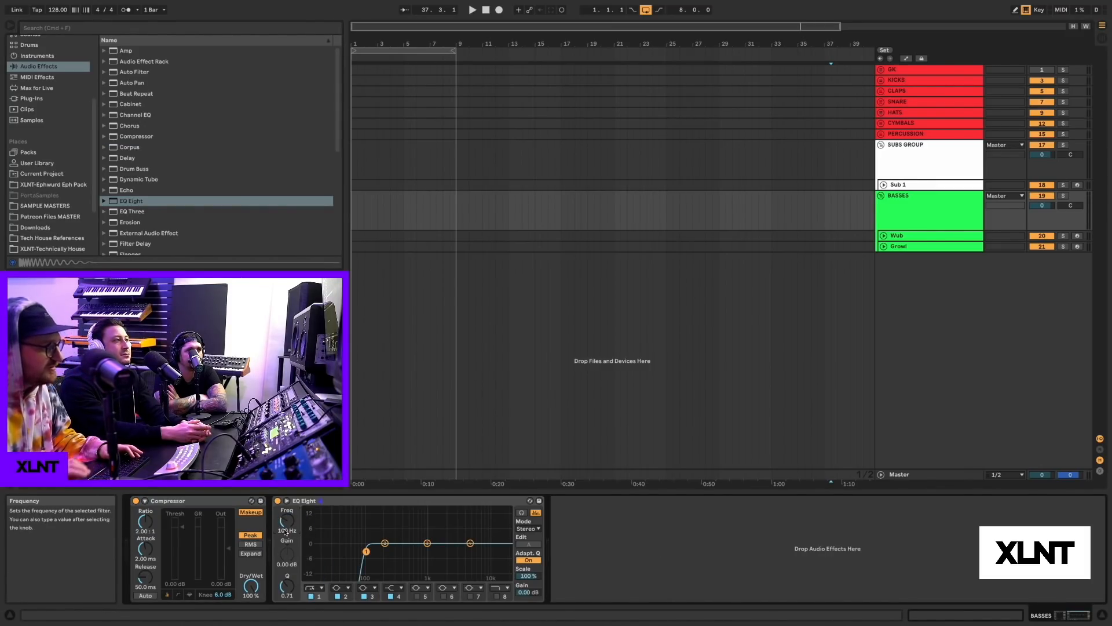
# - Add a MIDI track named Synths below the BASSES group, placed in its own group named SYNTHS INSTRUMENTS
pyautogui.click(921, 152)
pyautogui.click(910, 219)
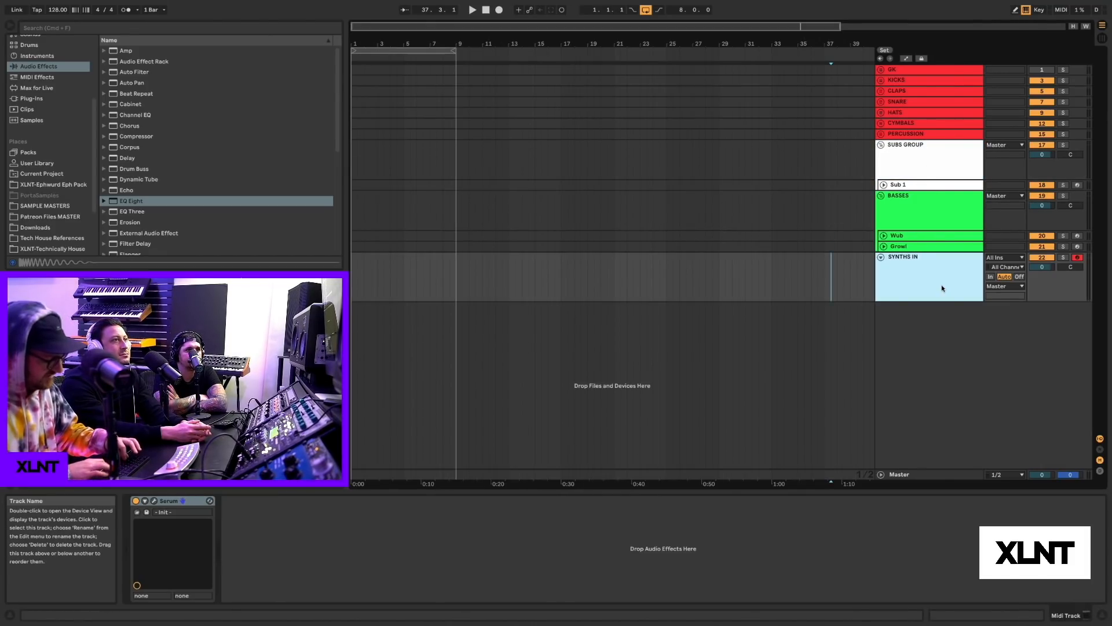
pyautogui.rightClick(941, 288)
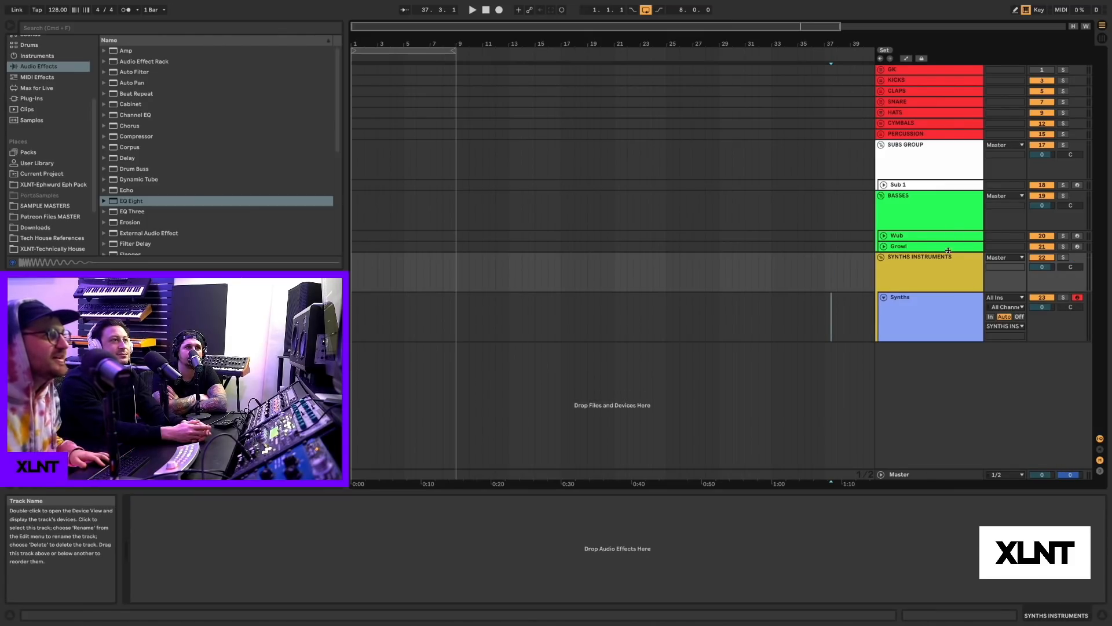
# - Colour the SYNTHS INSTRUMENTS group bright yellow and assign that colour to its grouped tracks
pyautogui.rightClick(942, 269)
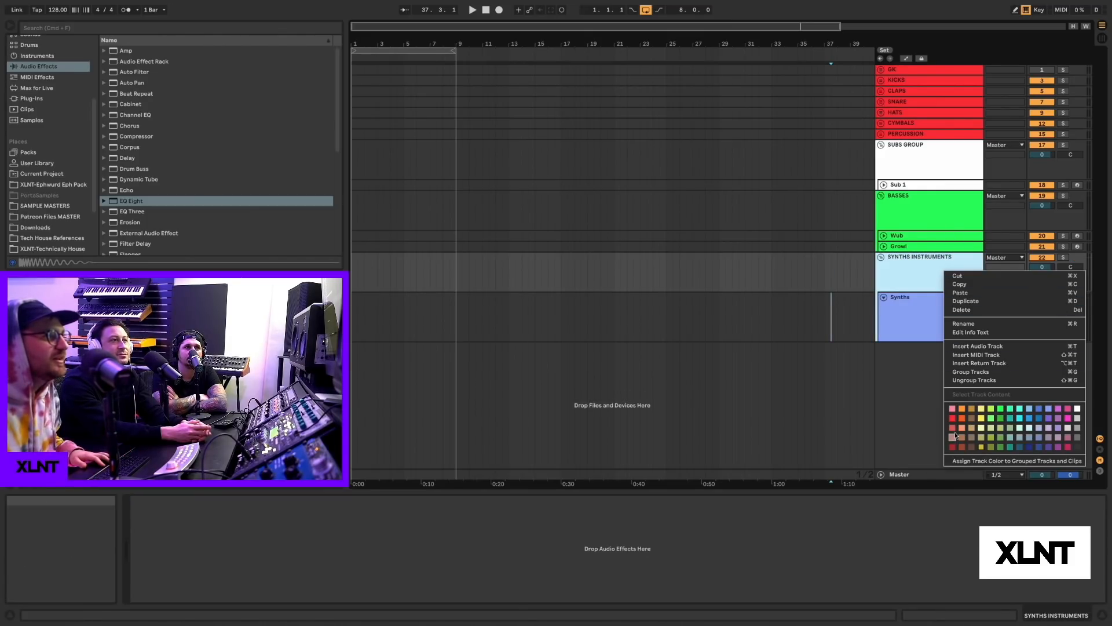
pyautogui.click(980, 417)
pyautogui.rightClick(934, 264)
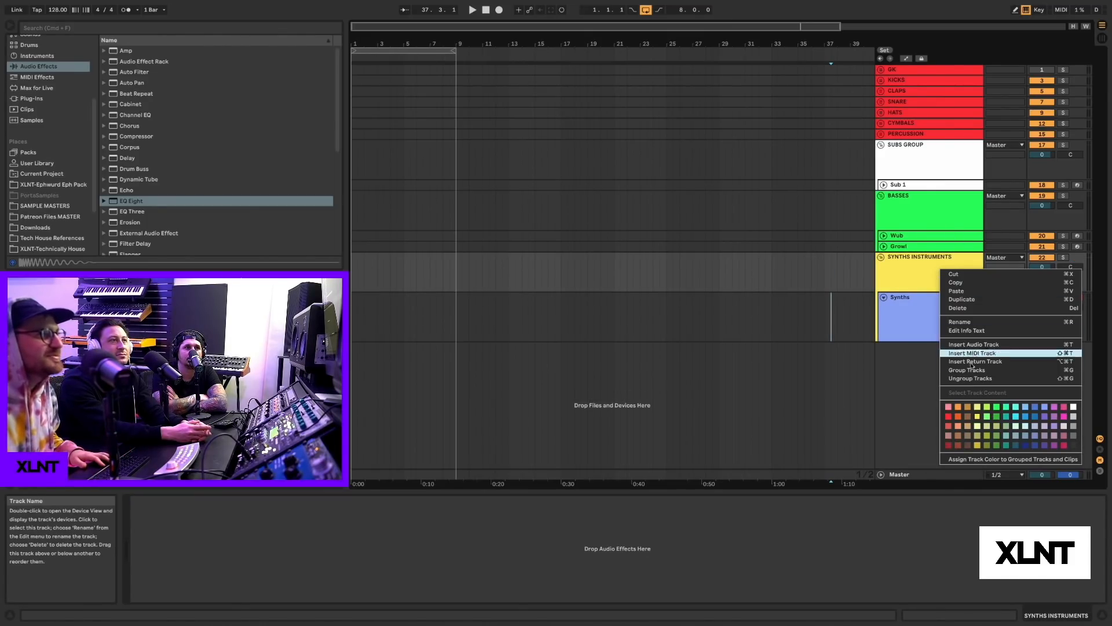
pyautogui.click(973, 461)
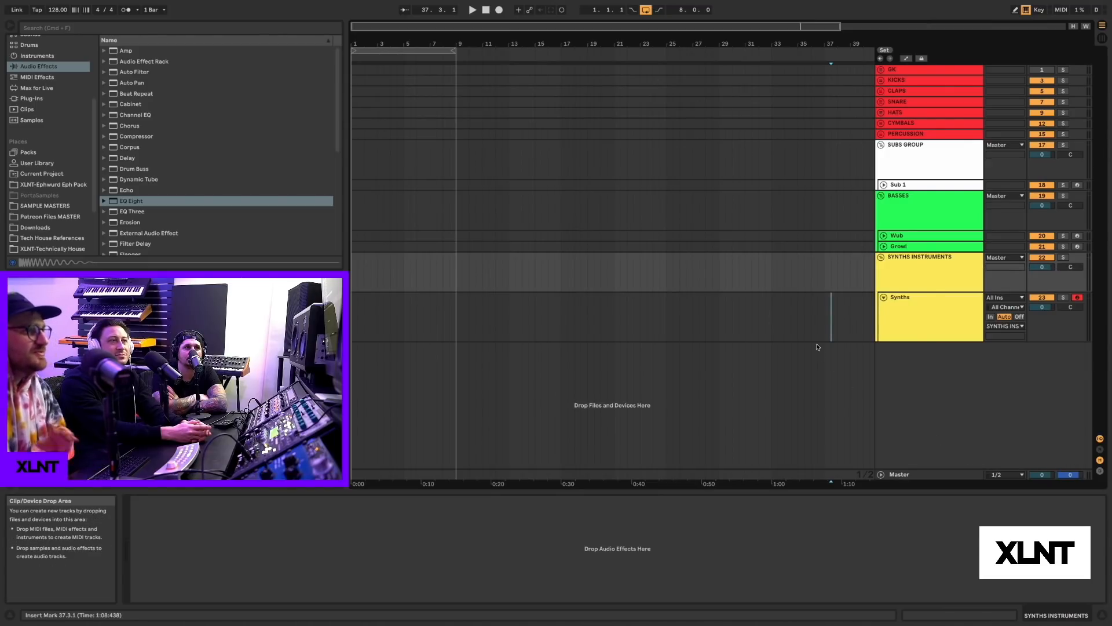
# - Fold and disarm the Synths track and select the Wub track in the BASSES group
pyautogui.click(883, 297)
pyautogui.click(1078, 297)
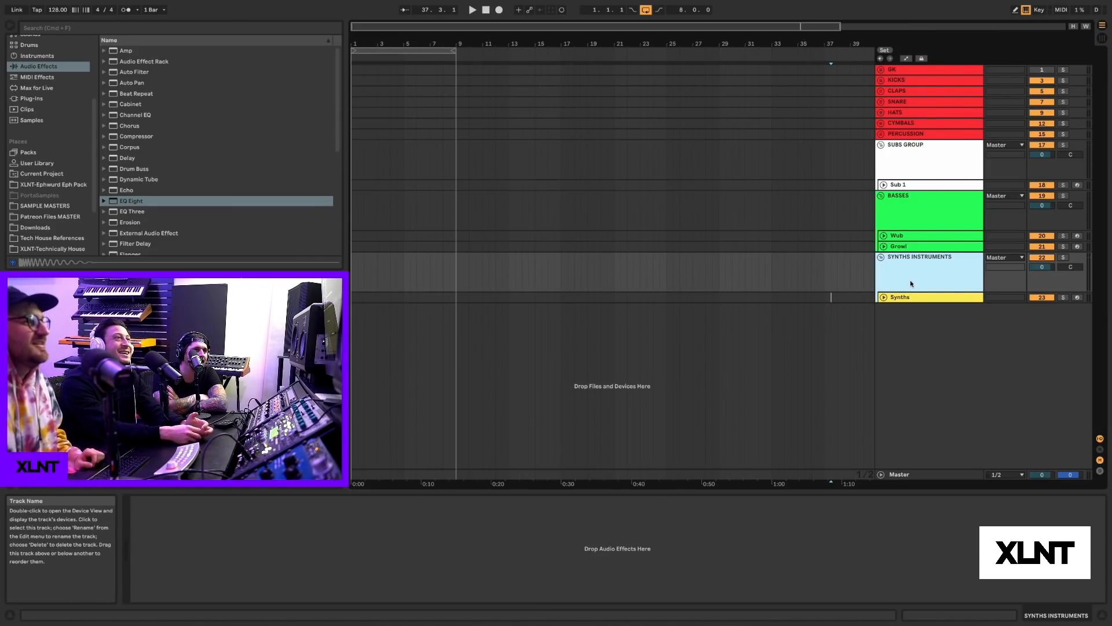
pyautogui.click(925, 236)
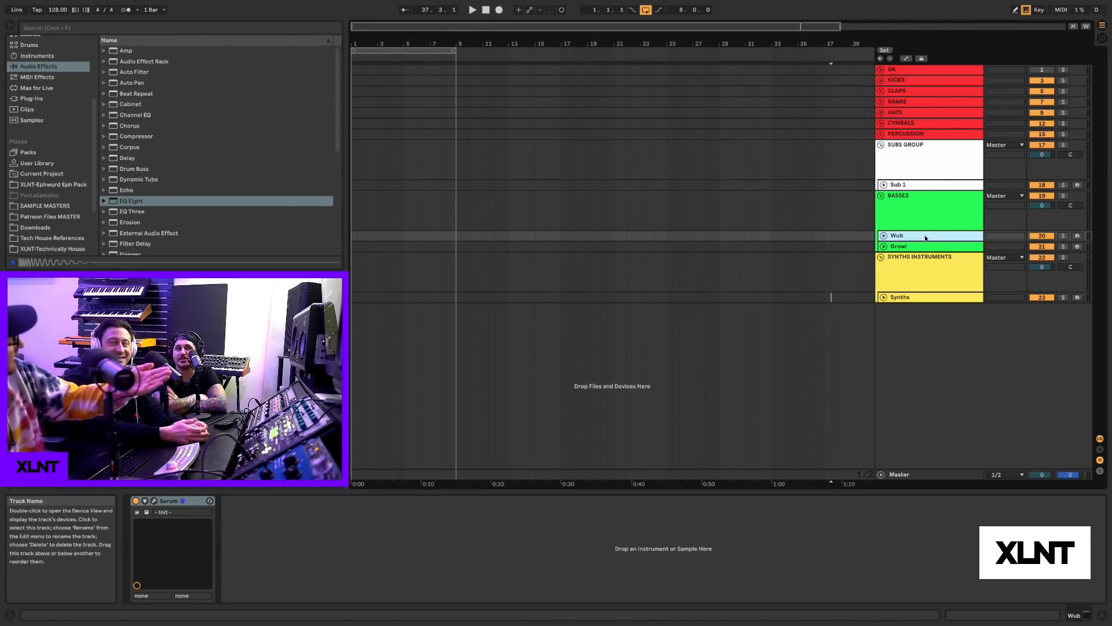
pyautogui.click(936, 263)
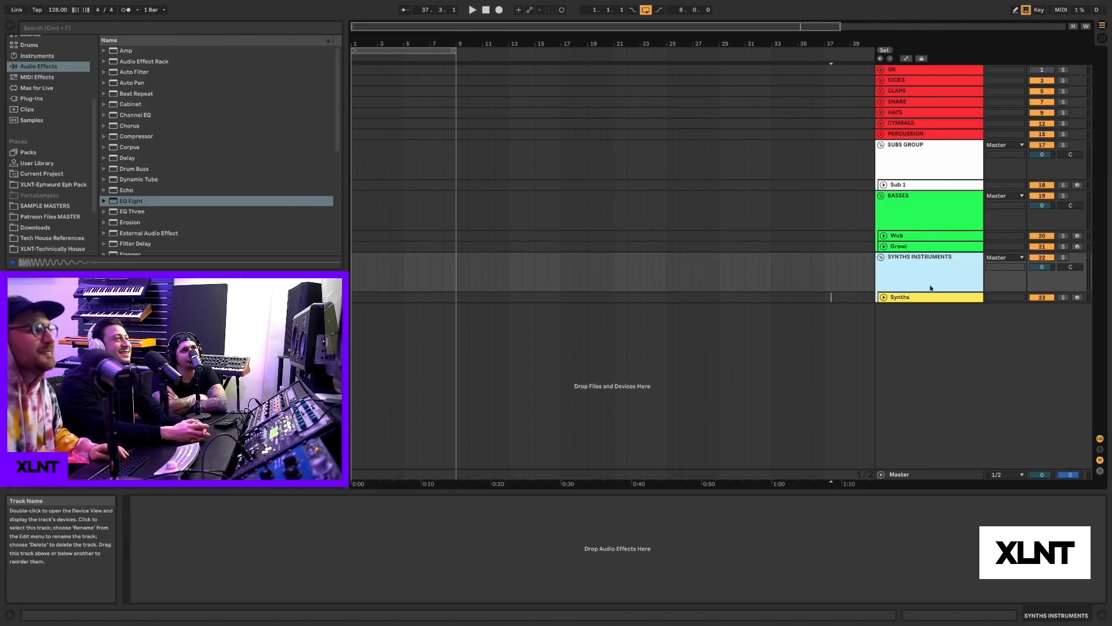
pyautogui.press('super+shift+t')
pyautogui.press('Delete')
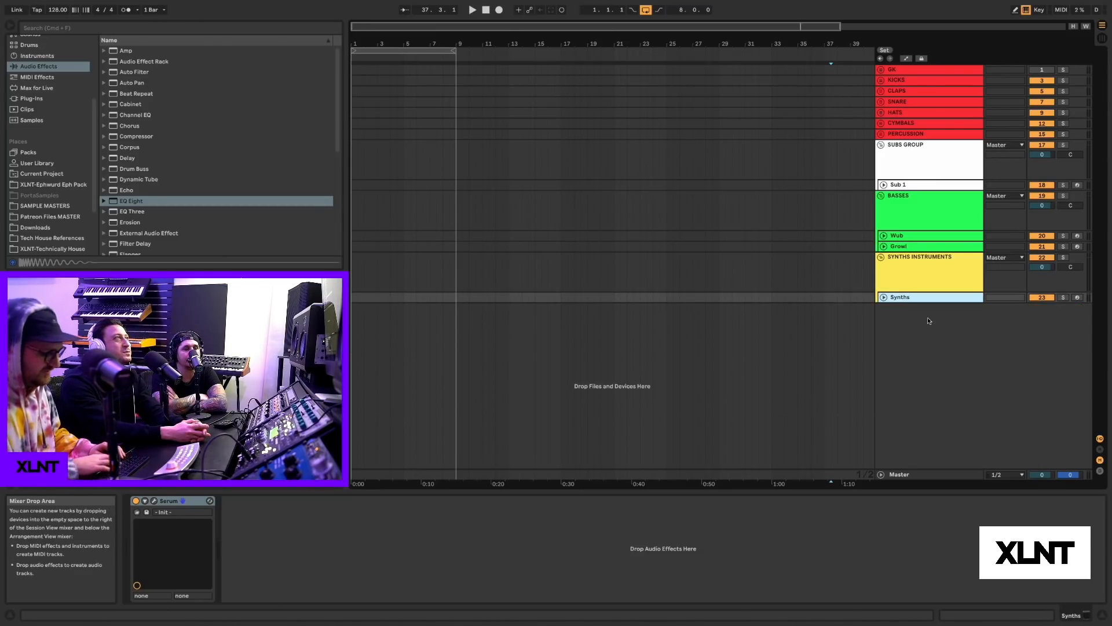
# - Add an audio track below the SYNTHS INSTRUMENTS group and place it in its own group named FX
pyautogui.press('super+t')
pyautogui.moveTo(928, 321); pyautogui.dragTo(938, 390)
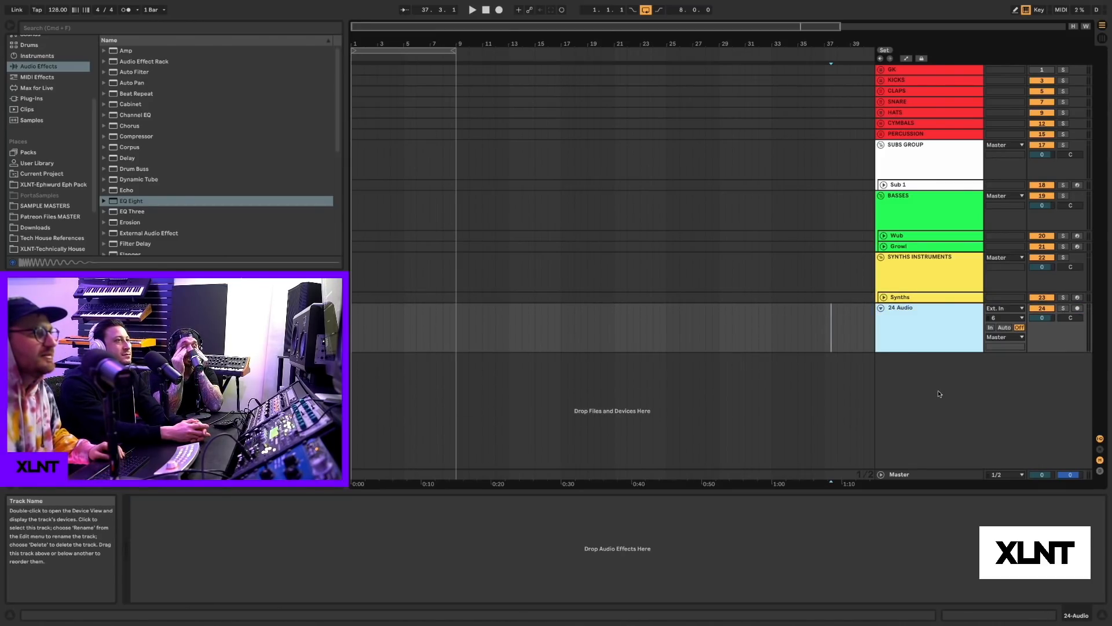
pyautogui.press('super+g')
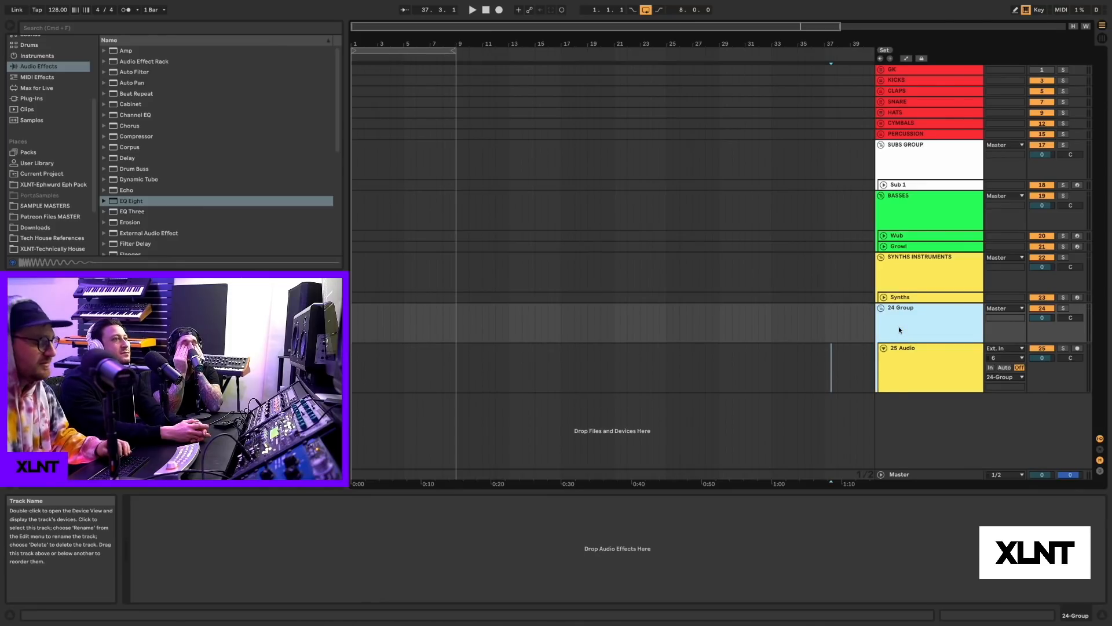
pyautogui.write('FX')
pyautogui.press('Return')
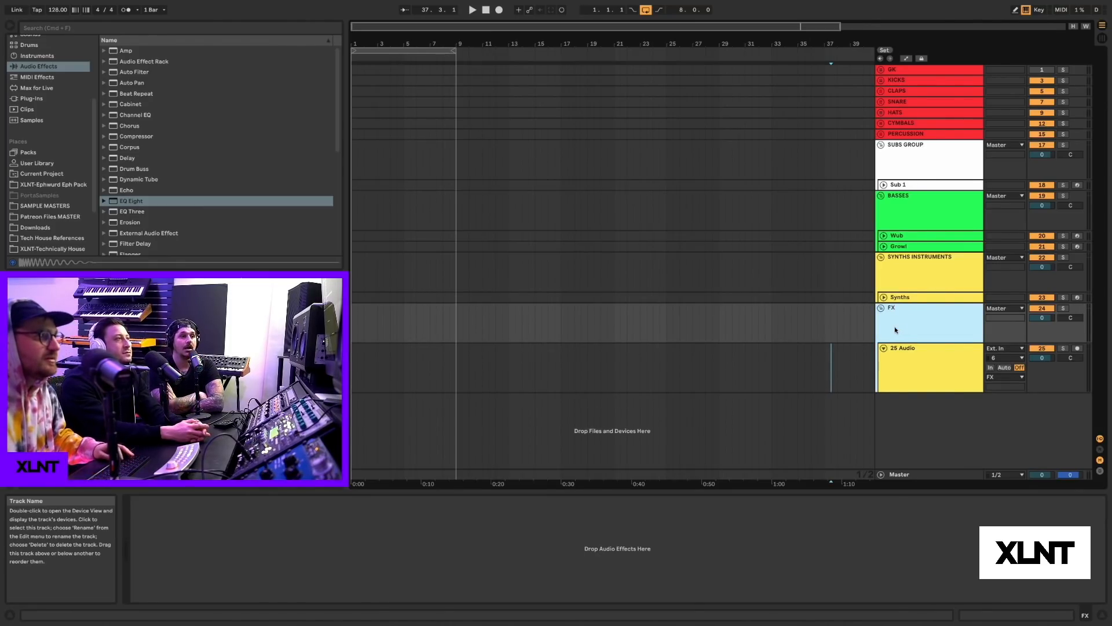
# - Colour the FX group bright magenta and assign that colour to its grouped tracks
pyautogui.rightClick(896, 327)
pyautogui.click(1021, 504)
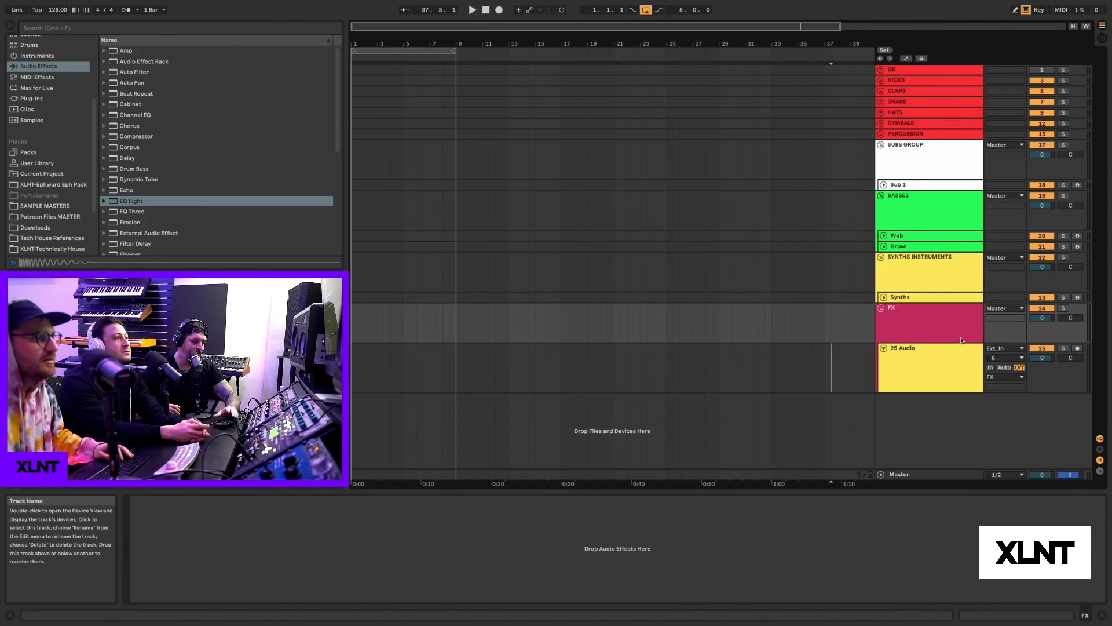
pyautogui.rightClick(954, 328)
pyautogui.click(1080, 485)
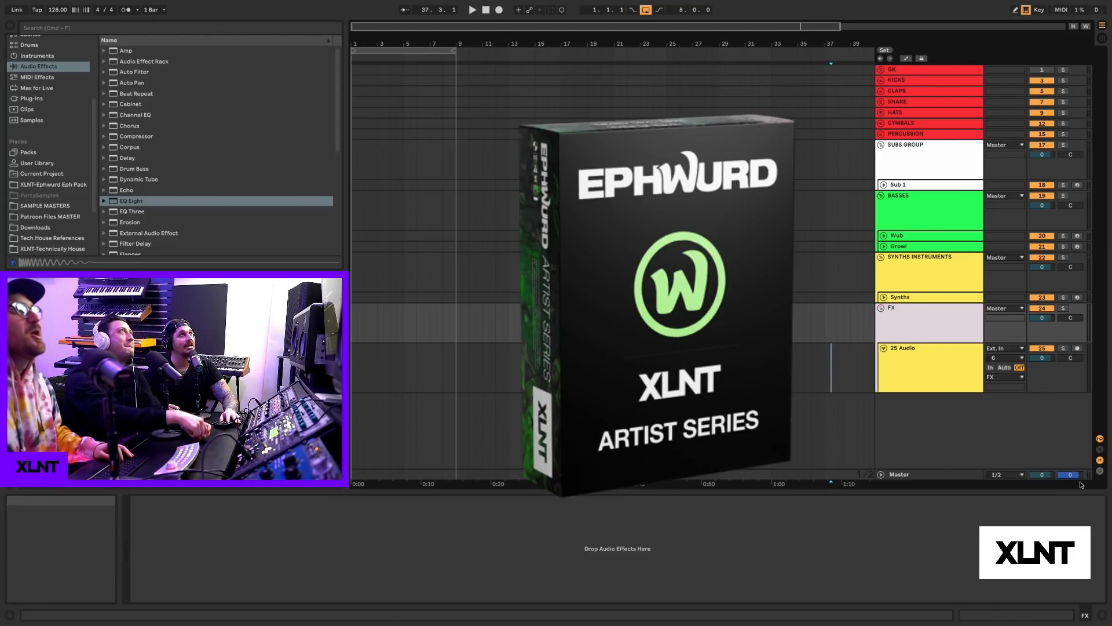
pyautogui.rightClick(937, 329)
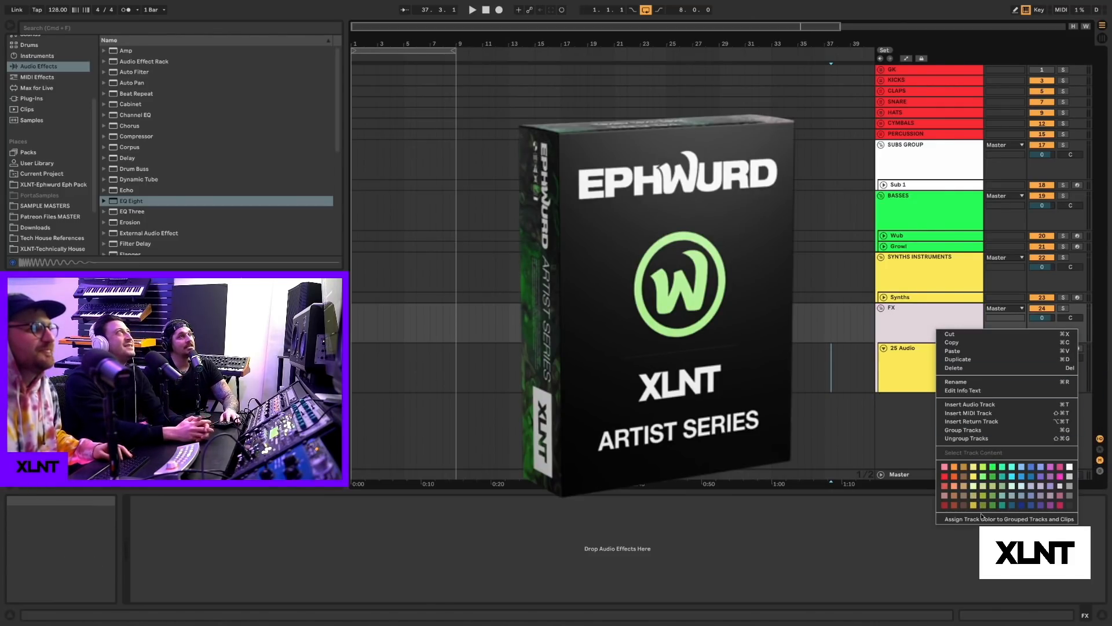
# - Rename the audio track inside the FX group as FX 1
pyautogui.click(918, 377)
pyautogui.click(919, 376)
pyautogui.press('super+r')
pyautogui.write('F')
pyautogui.press('Return')
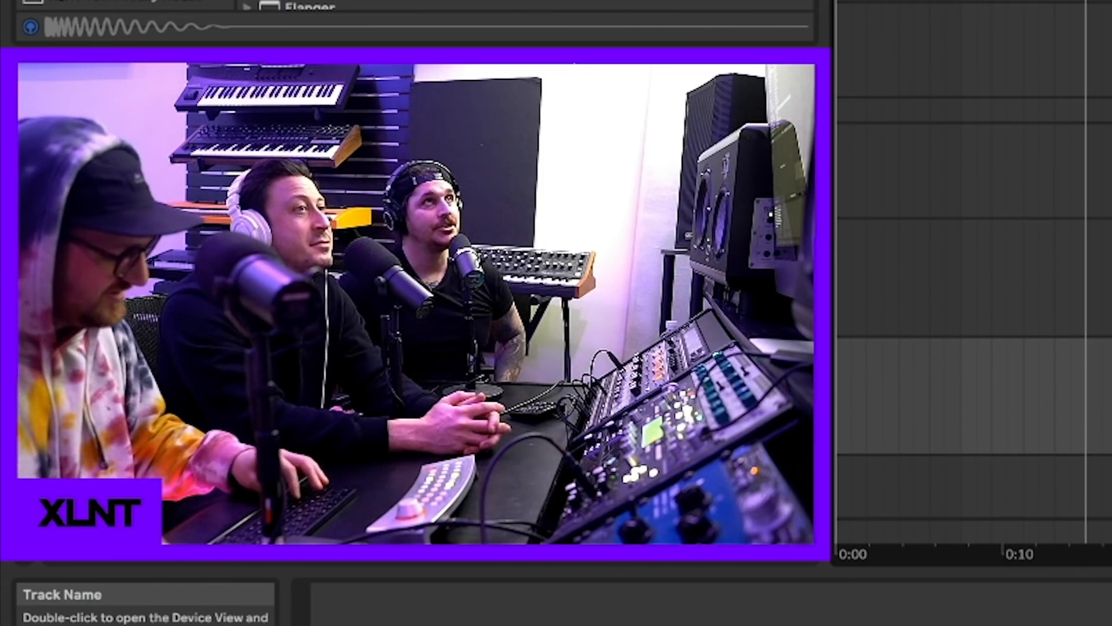
# - Name the new audio track below the FX group Vox 1 and place it in its own group named VOX
pyautogui.press('super+r')
pyautogui.write('Vox 1')
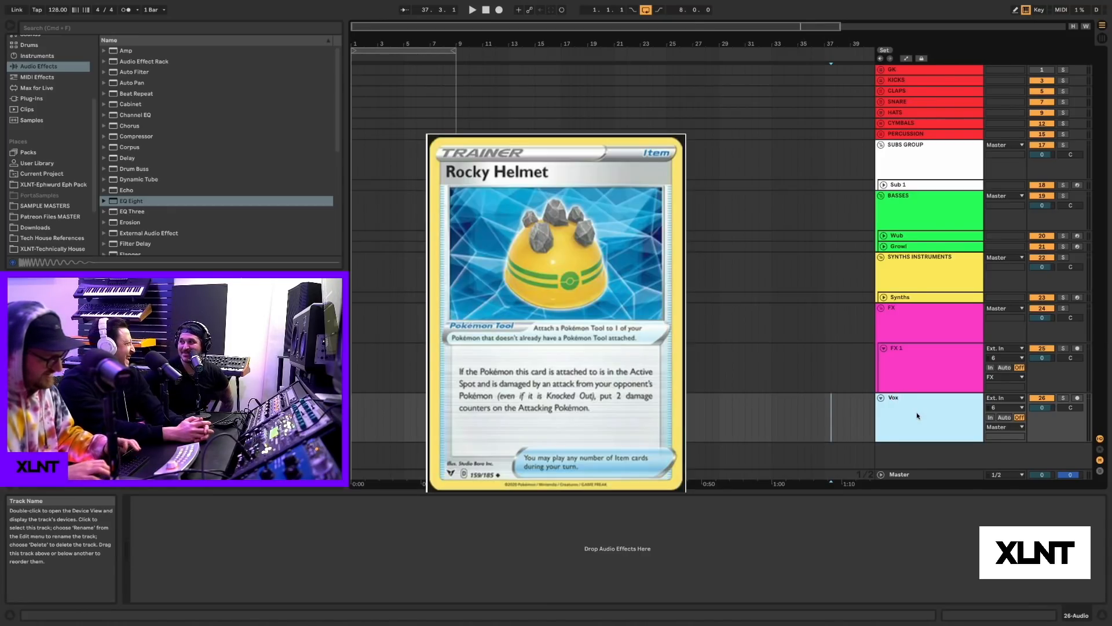
pyautogui.press('Return')
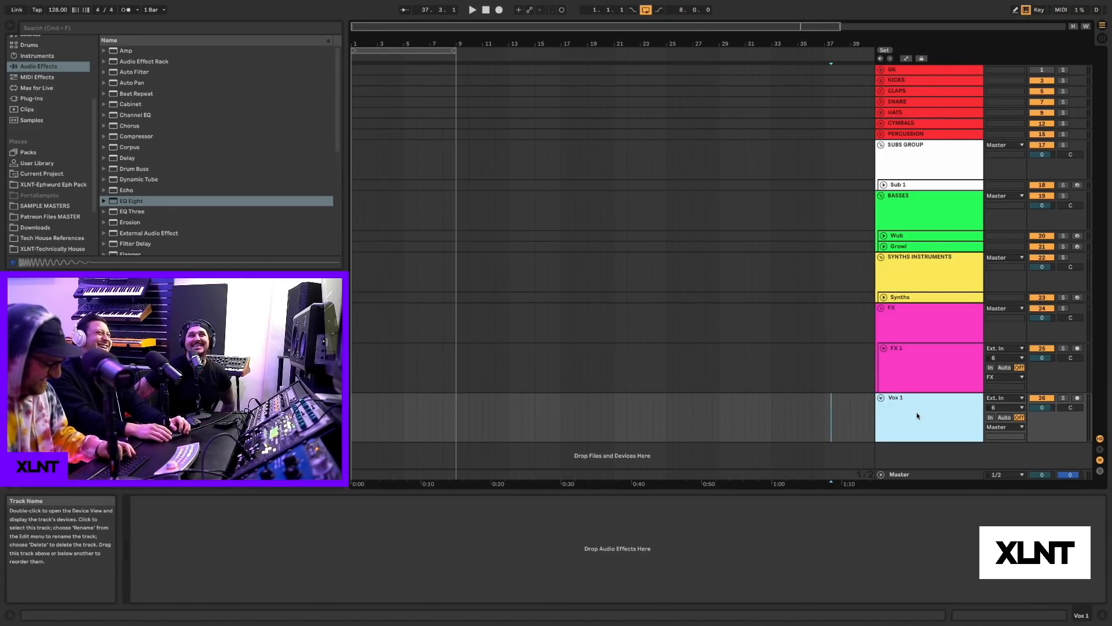
pyautogui.press('super+g')
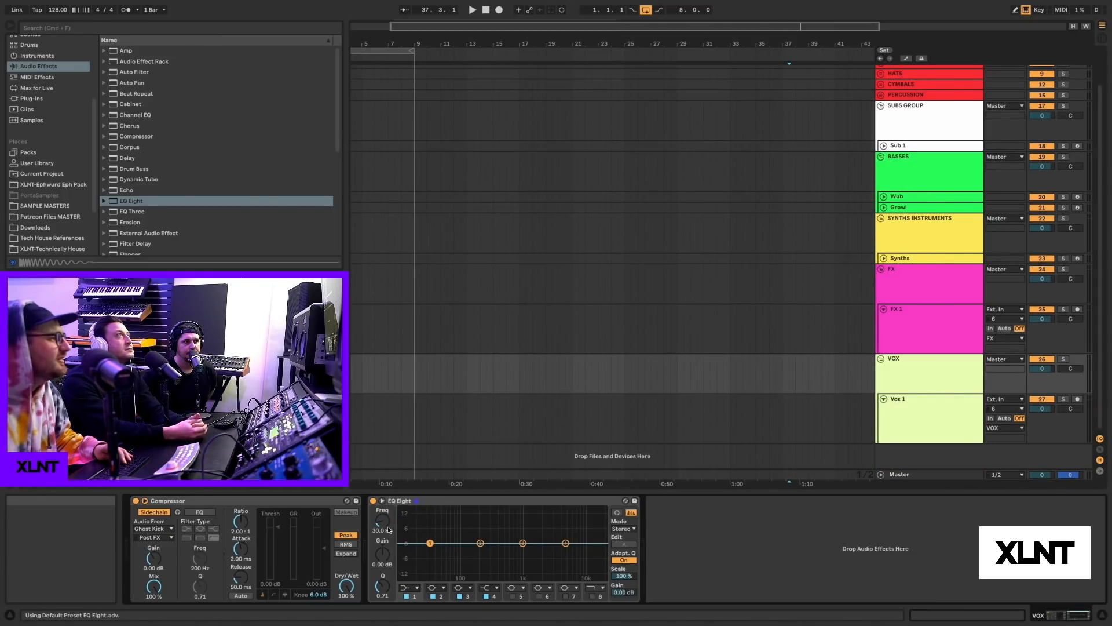
# - Set the band 1 low-cut frequency of the VOX group's EQ Eight to 100 Hz
pyautogui.click(389, 529)
pyautogui.click(375, 531)
pyautogui.write('100')
pyautogui.press('Return')
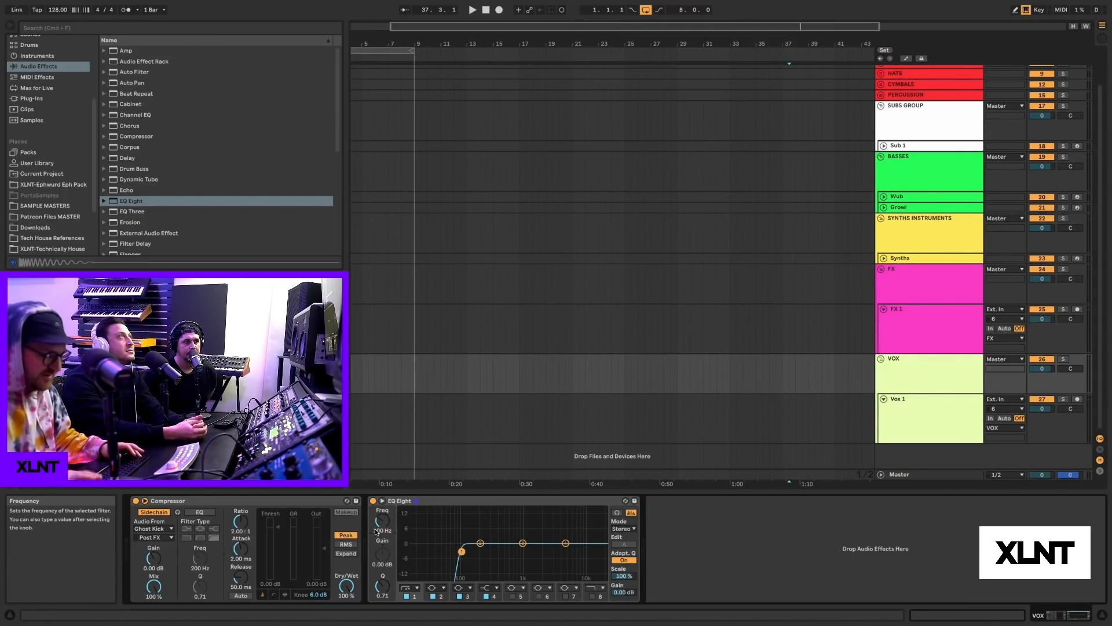
pyautogui.click(453, 504)
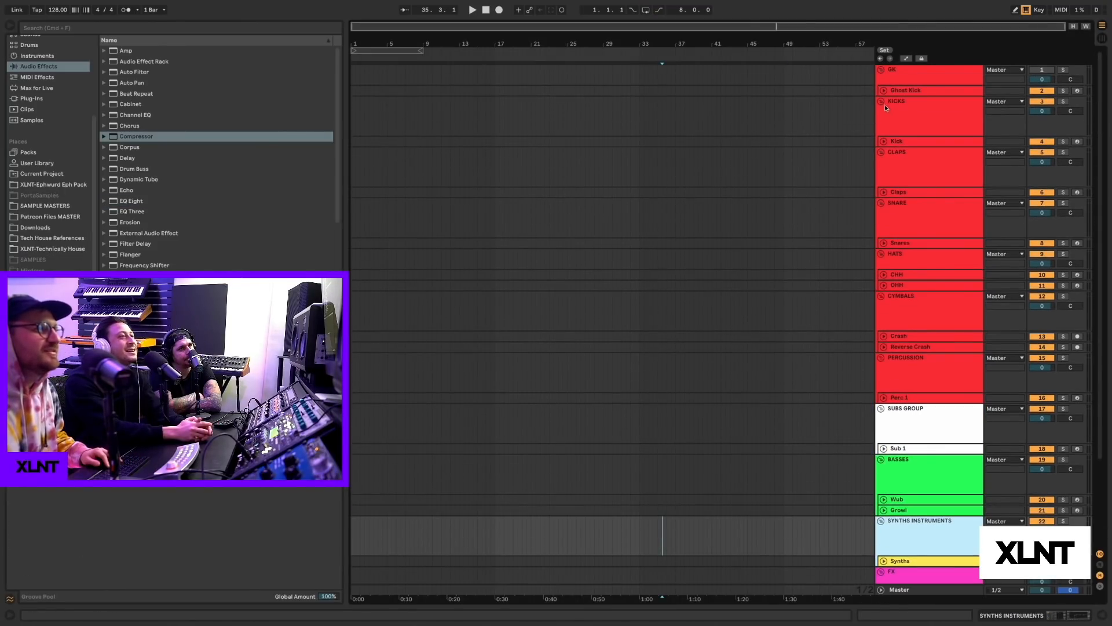
# - Inspect the Simpler devices on the Kick and Claps tracks
pyautogui.scroll(-3, 891, 101)
pyautogui.scroll(3, 891, 100)
pyautogui.click(903, 141)
pyautogui.doubleClick(903, 140)
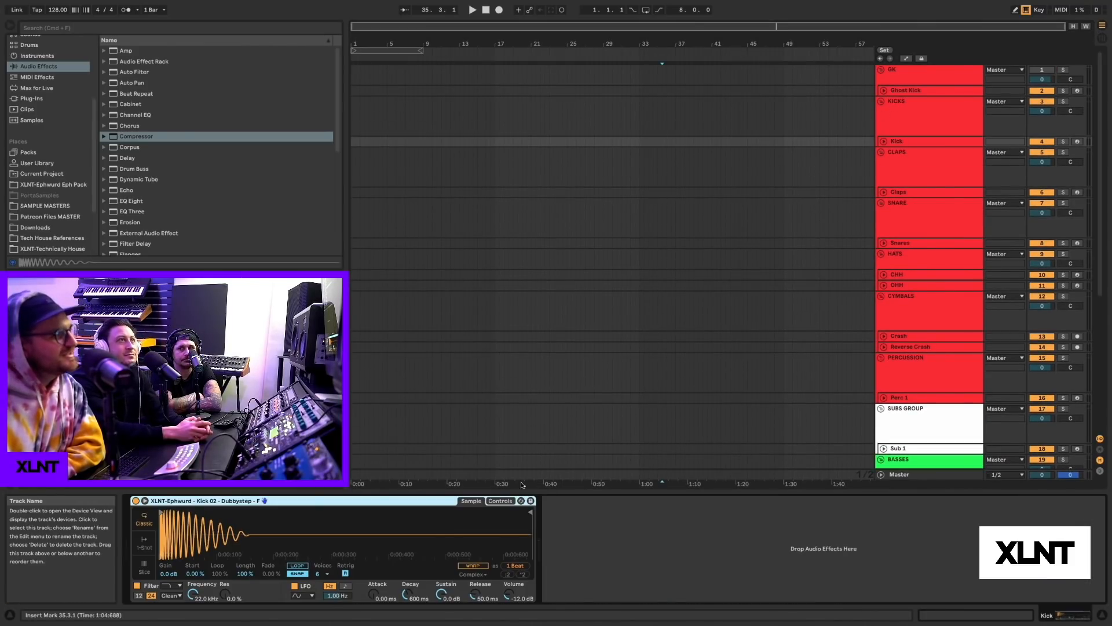
pyautogui.click(899, 192)
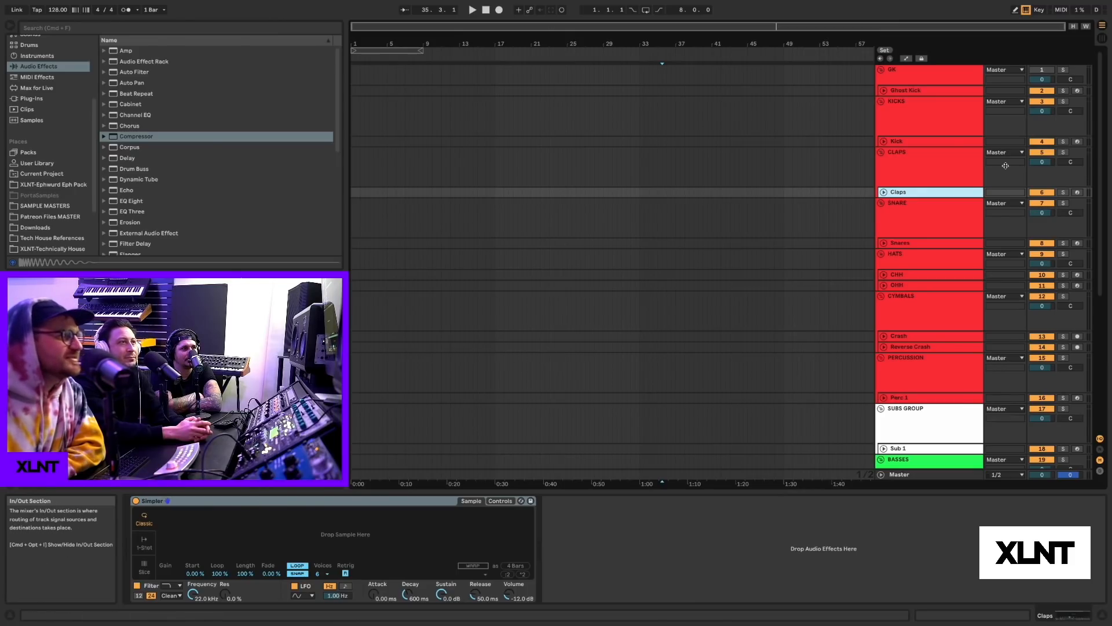
pyautogui.click(921, 143)
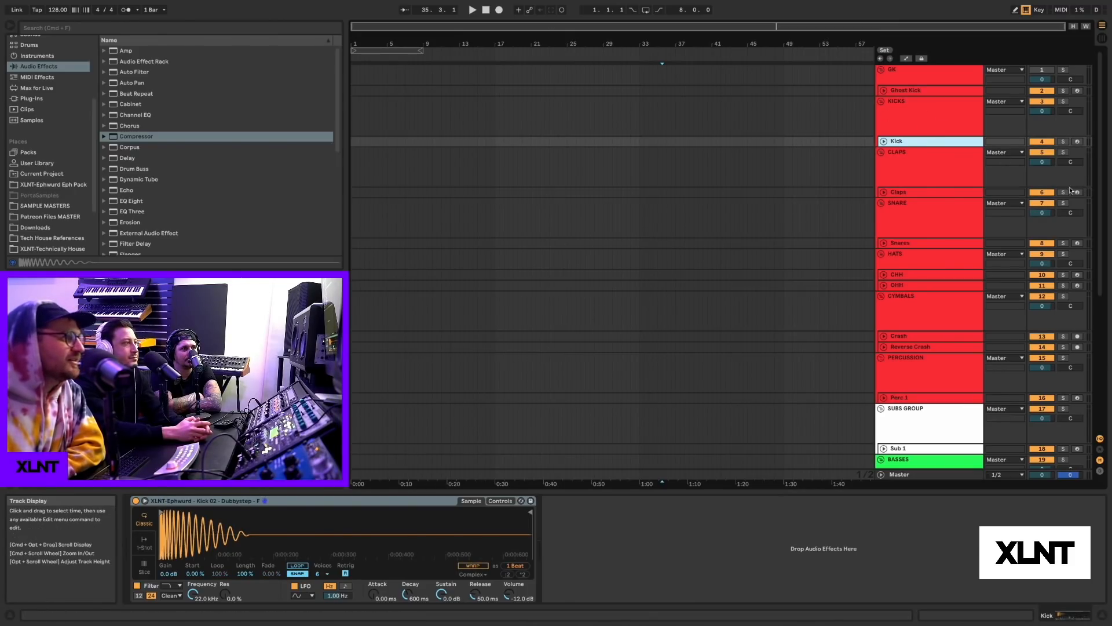
pyautogui.click(911, 192)
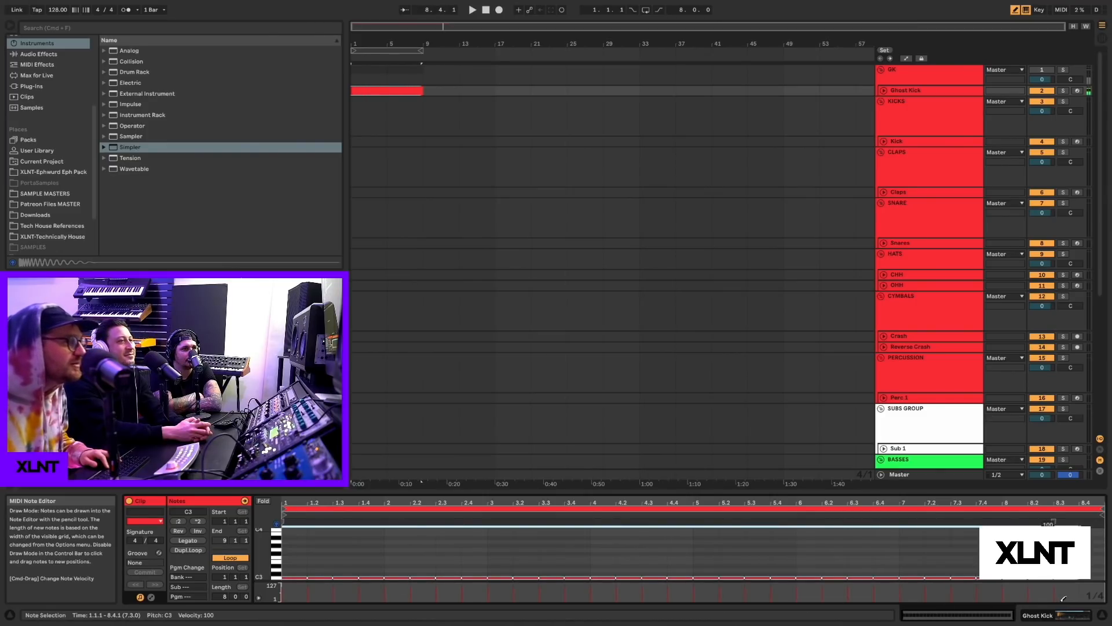
# - Draw quarter-note C3 notes through to the end of the eight-bar Ghost Kick clip and turn on the arrangement loop
pyautogui.moveTo(1064, 598); pyautogui.dragTo(1092, 597)
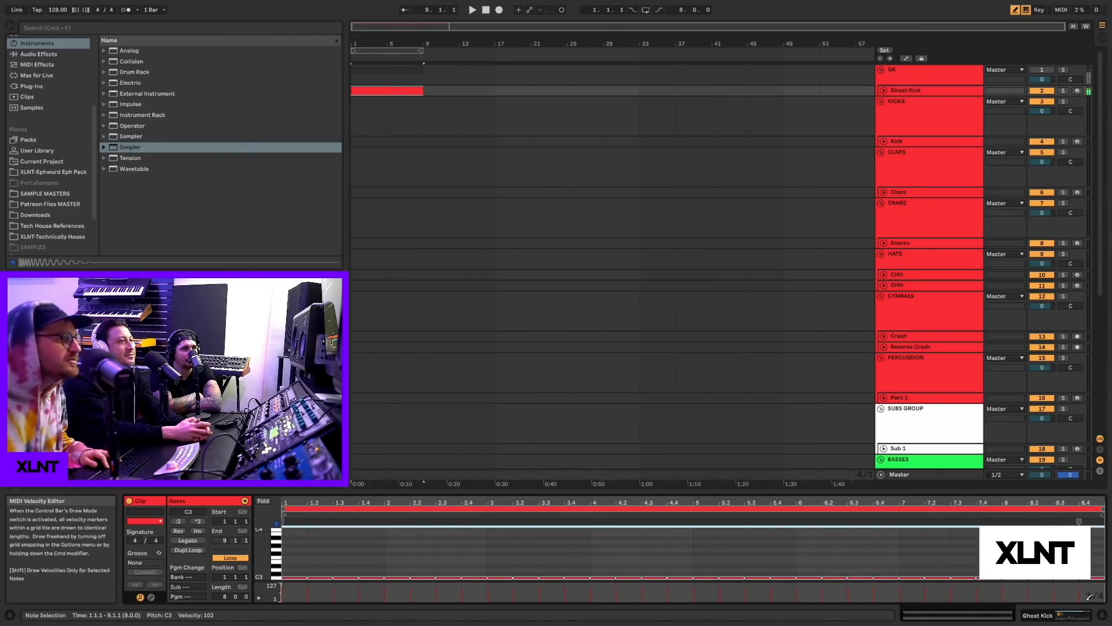
pyautogui.press('alt+super+l')
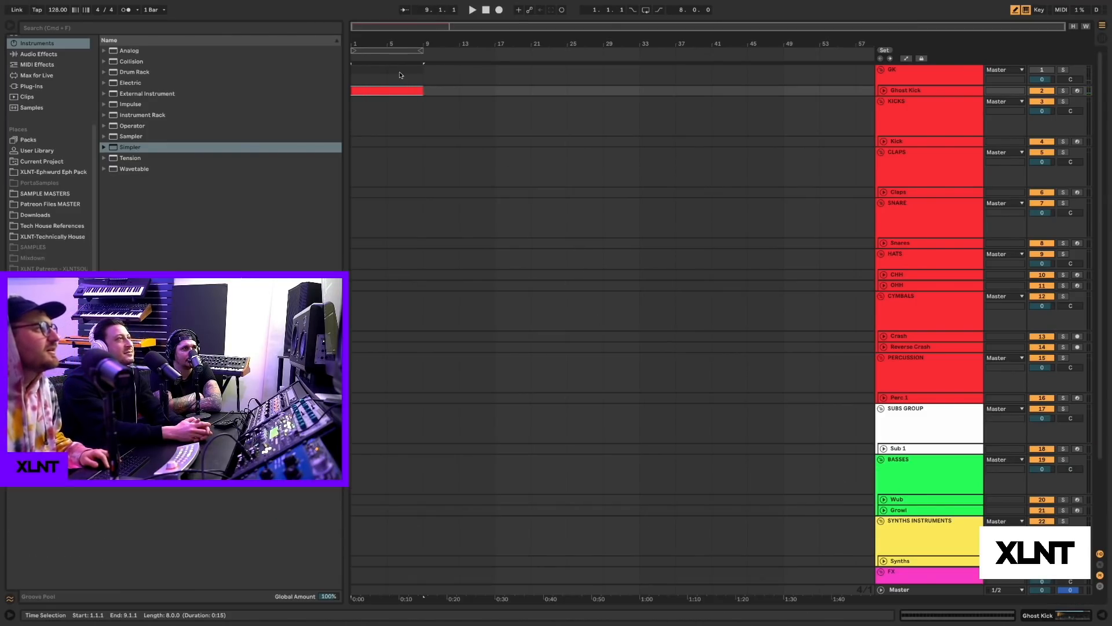
pyautogui.click(645, 10)
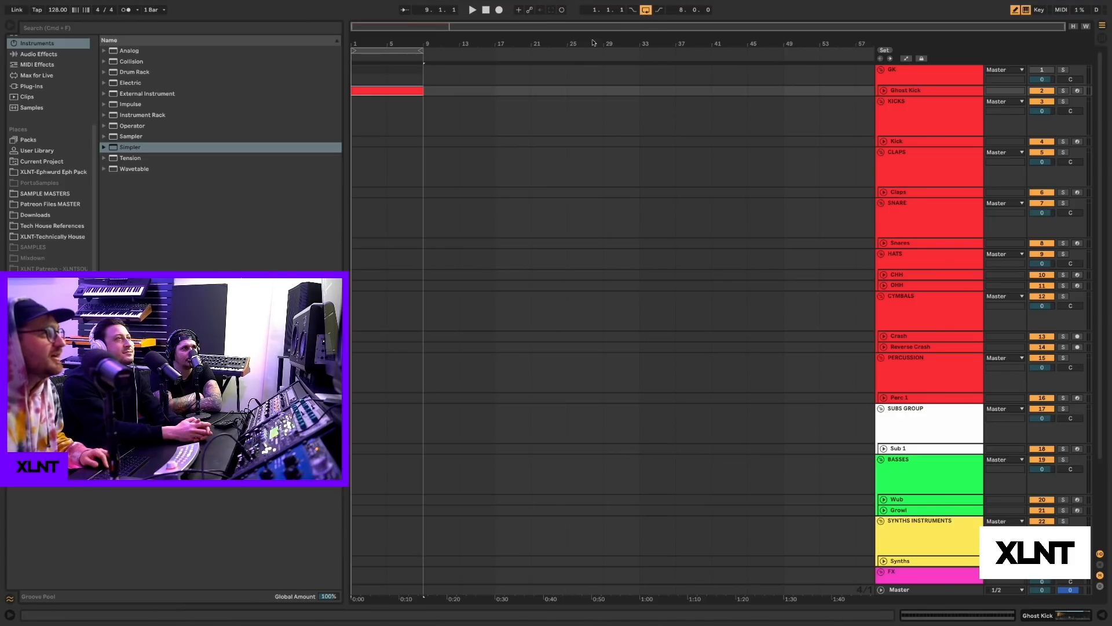
# - Copy the eight-bar Ghost Kick clip to the start of the Kick track
pyautogui.click(406, 90)
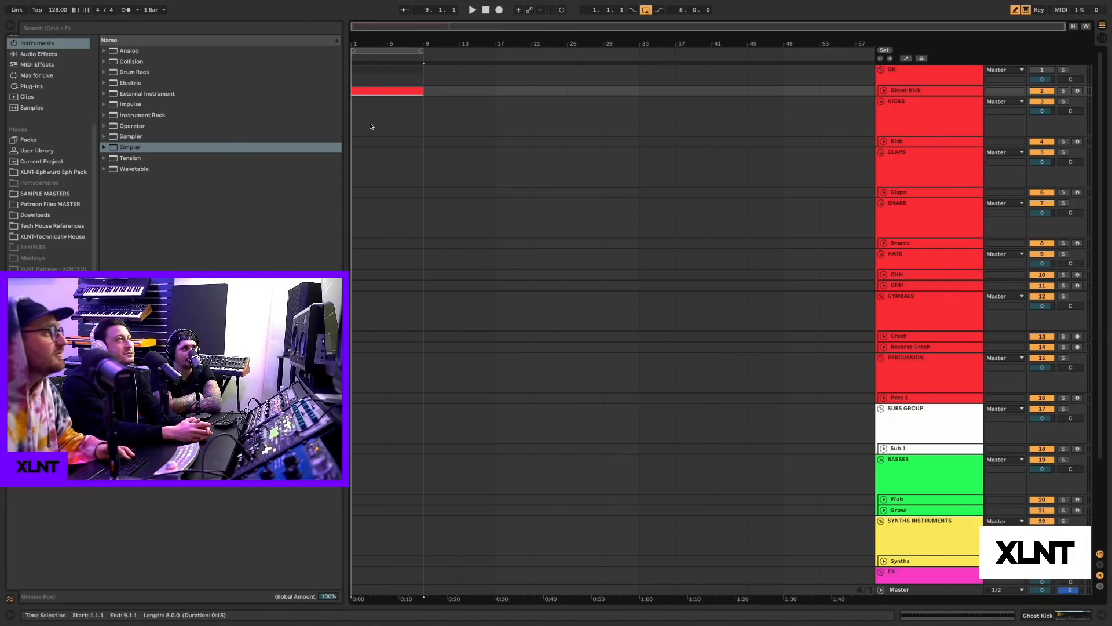
pyautogui.click(357, 141)
pyautogui.press('super+v')
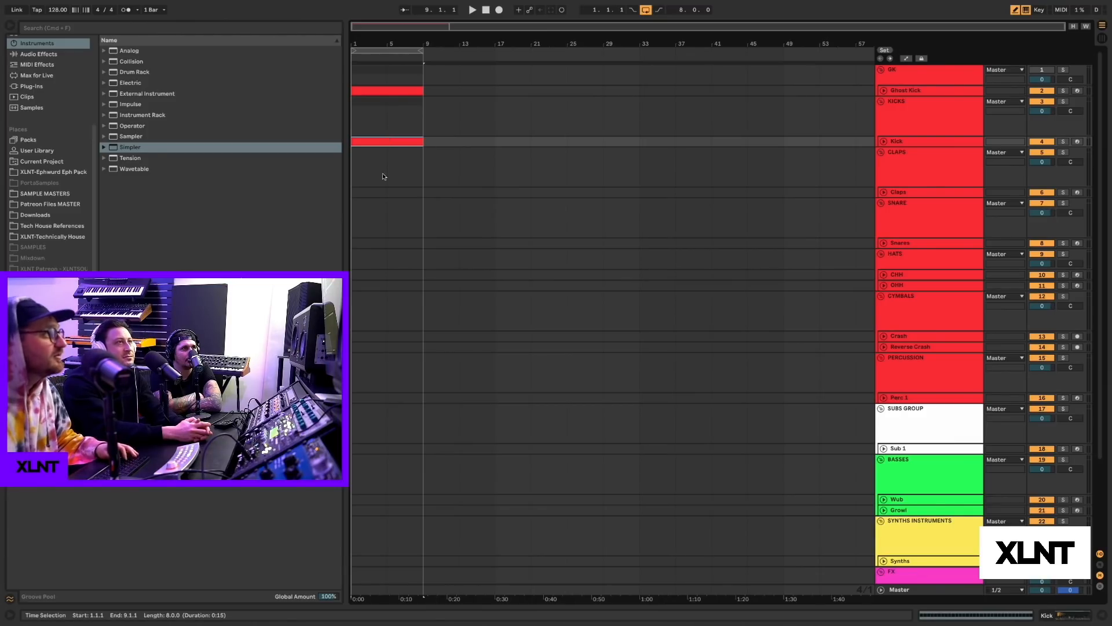
# - Create an empty four-bar MIDI clip at the start of the Claps track and enlarge its note editor
pyautogui.moveTo(387, 193); pyautogui.dragTo(351, 193)
pyautogui.press('super+shift+m')
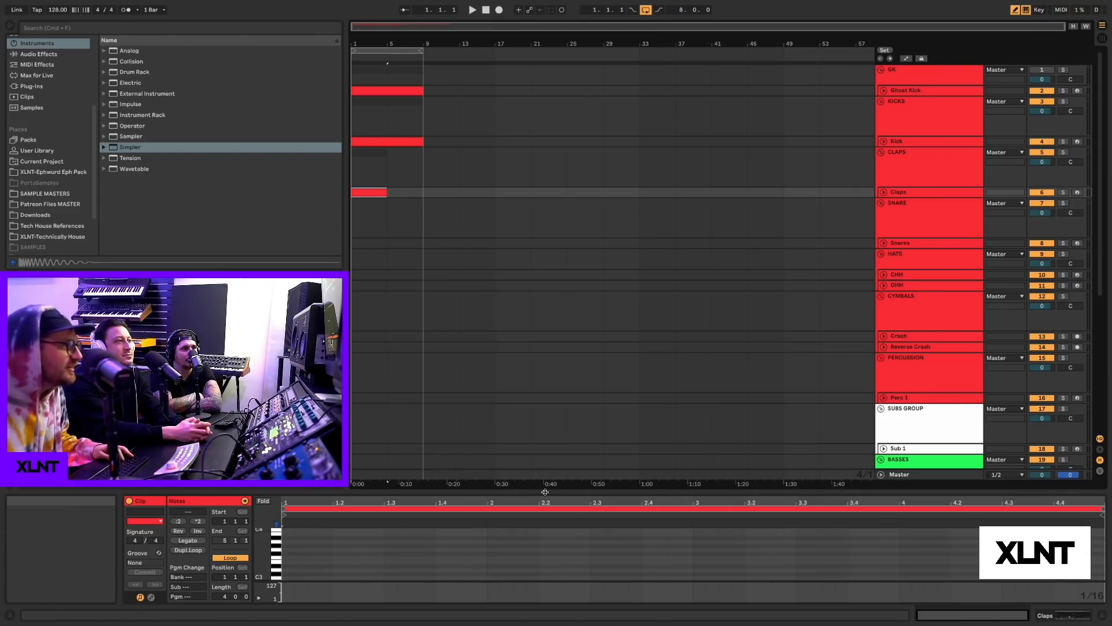
pyautogui.moveTo(546, 490); pyautogui.dragTo(548, 346)
# - Fill the Claps clip with quarter-note C3 notes on beats 2 and 4 of all four bars, using a 1/4 grid
pyautogui.moveTo(263, 436); pyautogui.dragTo(307, 437)
pyautogui.press('b')
pyautogui.press('super+2')
pyautogui.press('super+2')
pyautogui.doubleClick(361, 419)
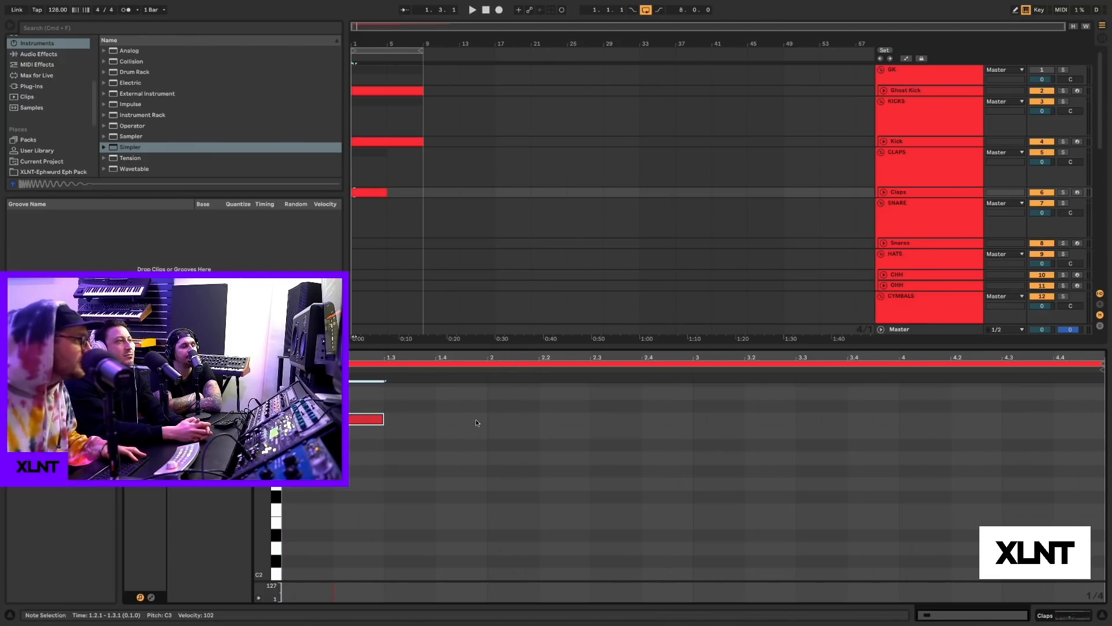
pyautogui.doubleClick(477, 422)
pyautogui.moveTo(345, 396); pyautogui.dragTo(475, 460)
pyautogui.press('super+d')
pyautogui.press('super+d')
pyautogui.press('super+d')
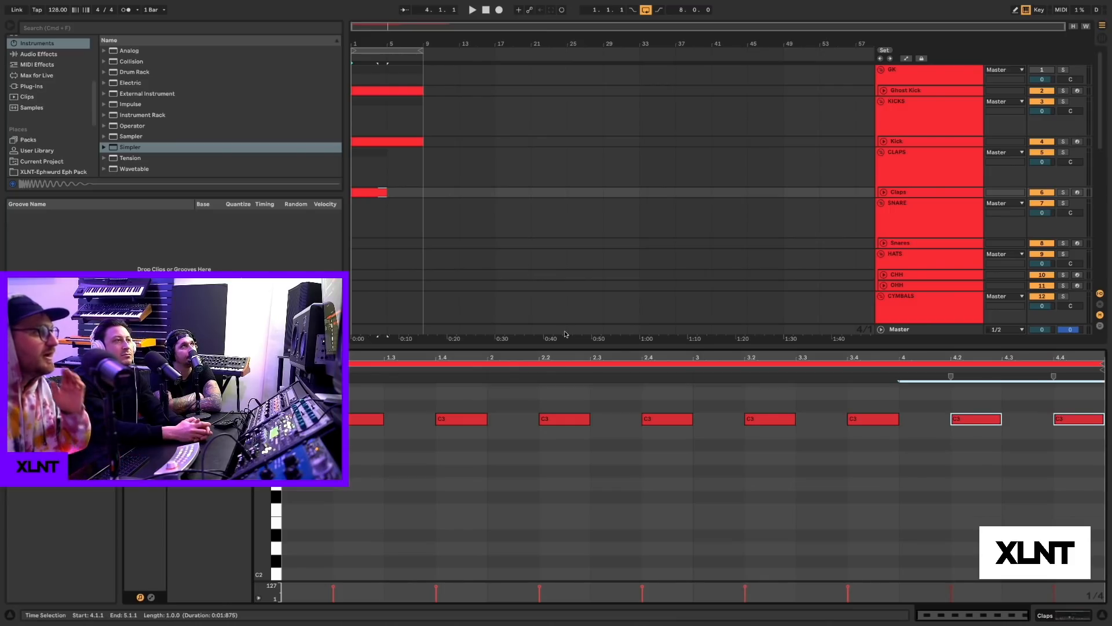
pyautogui.hotkey('shift', 'Tab')
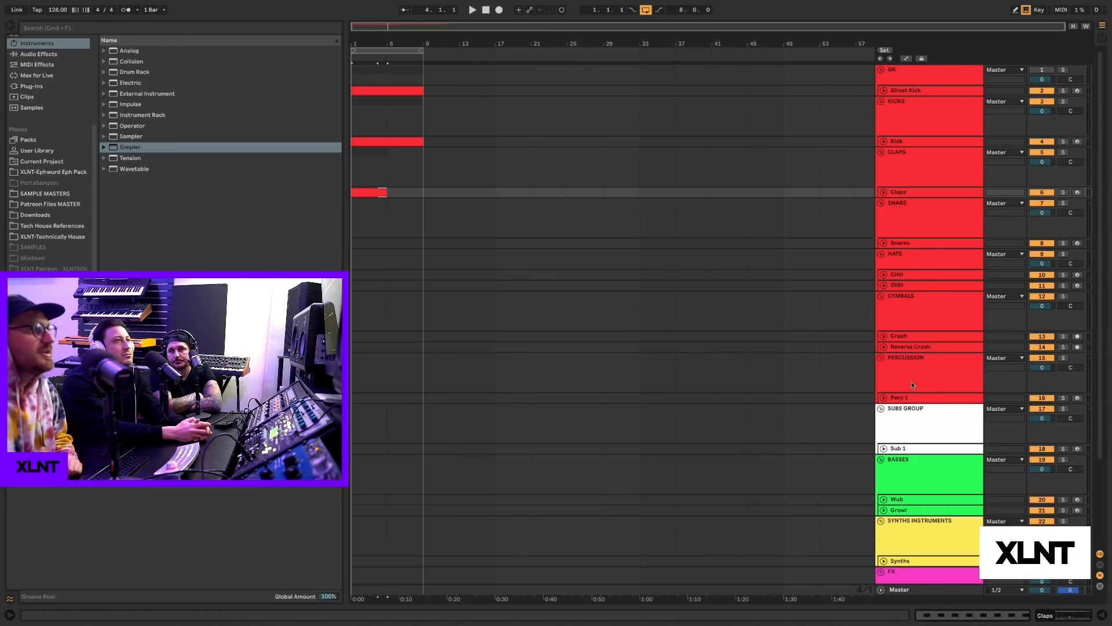
pyautogui.scroll(-3, 912, 381)
pyautogui.scroll(3, 912, 381)
pyautogui.scroll(-3, 912, 381)
pyautogui.scroll(3, 912, 381)
pyautogui.scroll(-3, 848, 135)
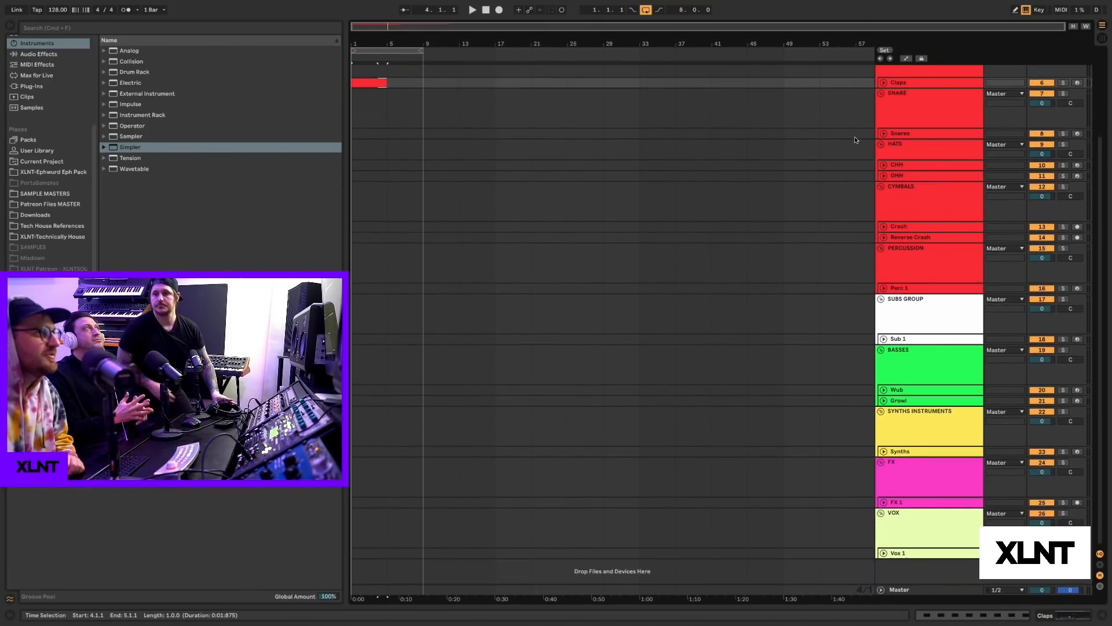
pyautogui.scroll(3, 854, 137)
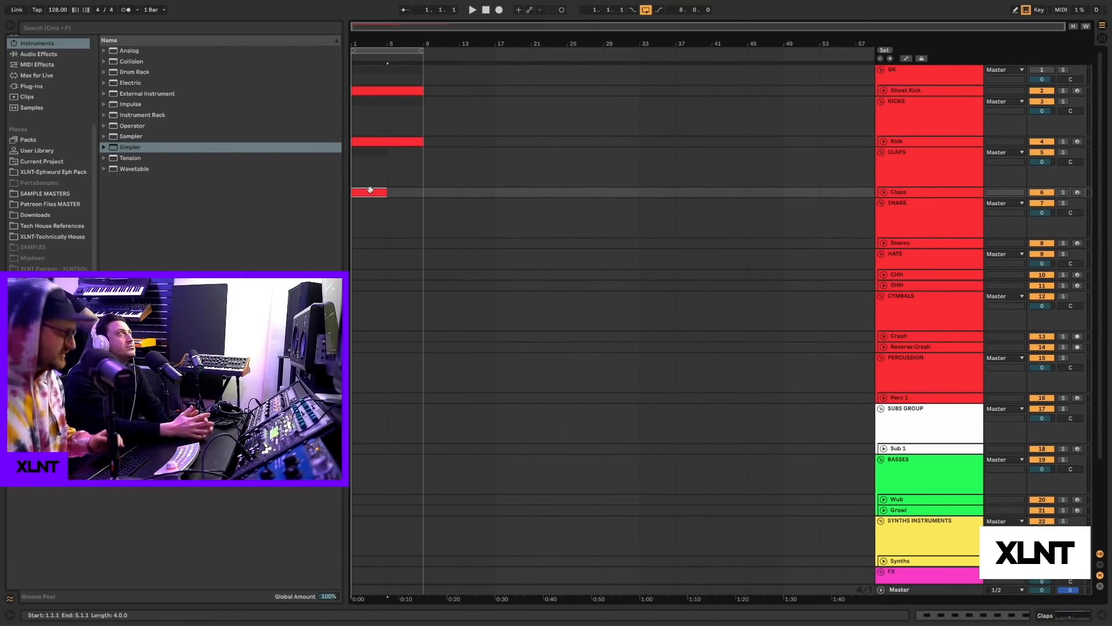
# - Duplicate the Claps clip to fill eight bars and create a four-bar OHH clip with an eighth-note D3 at 1.1.3
pyautogui.doubleClick(370, 190)
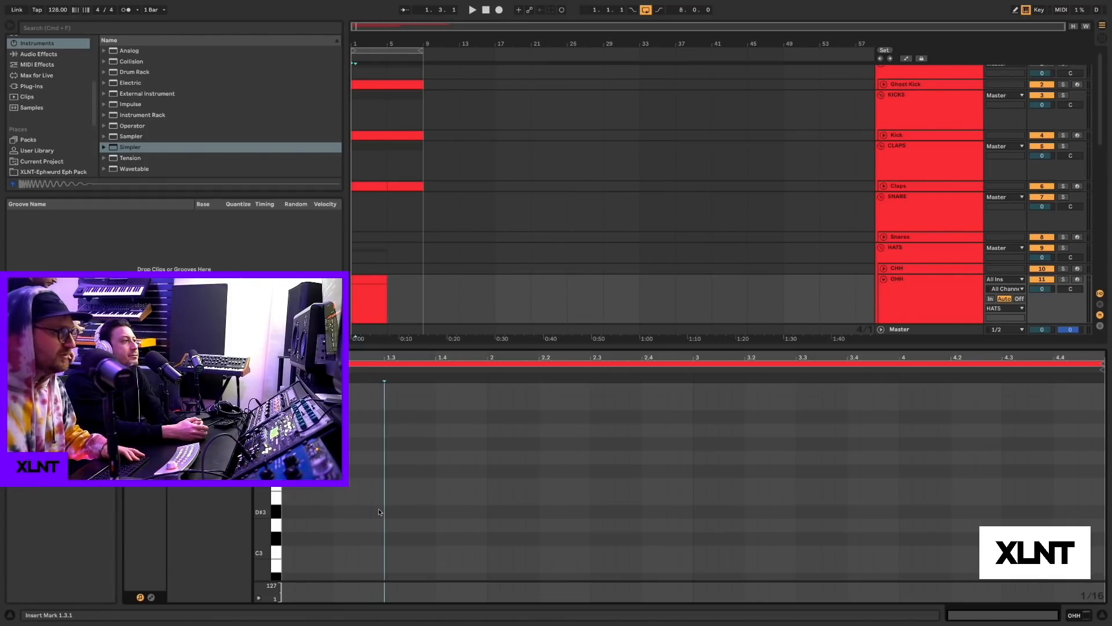
pyautogui.press('super+2')
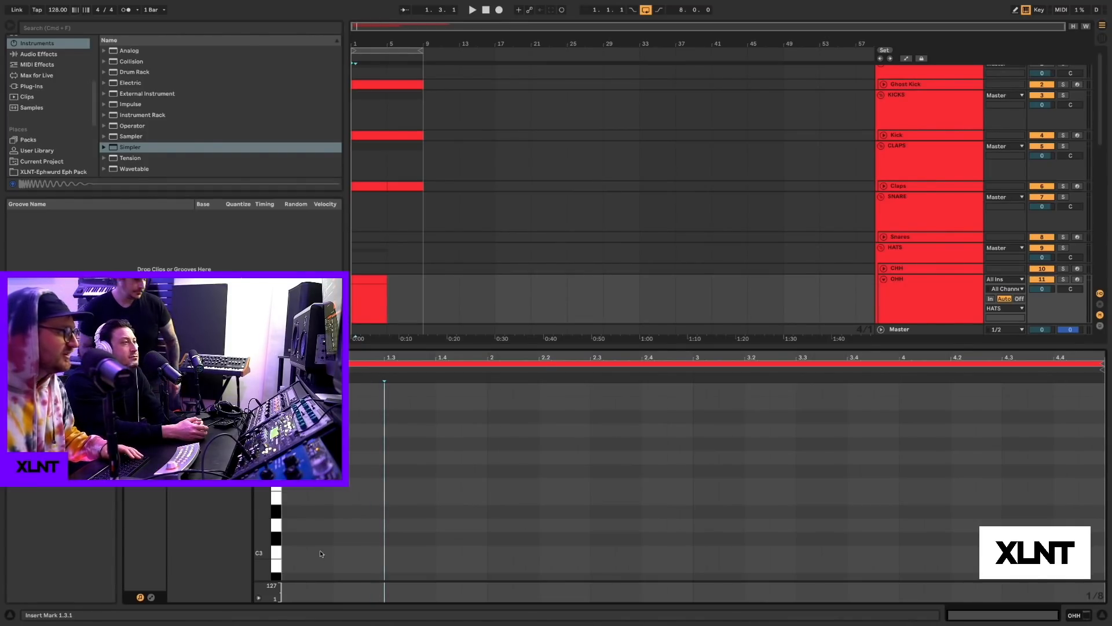
pyautogui.doubleClick(325, 525)
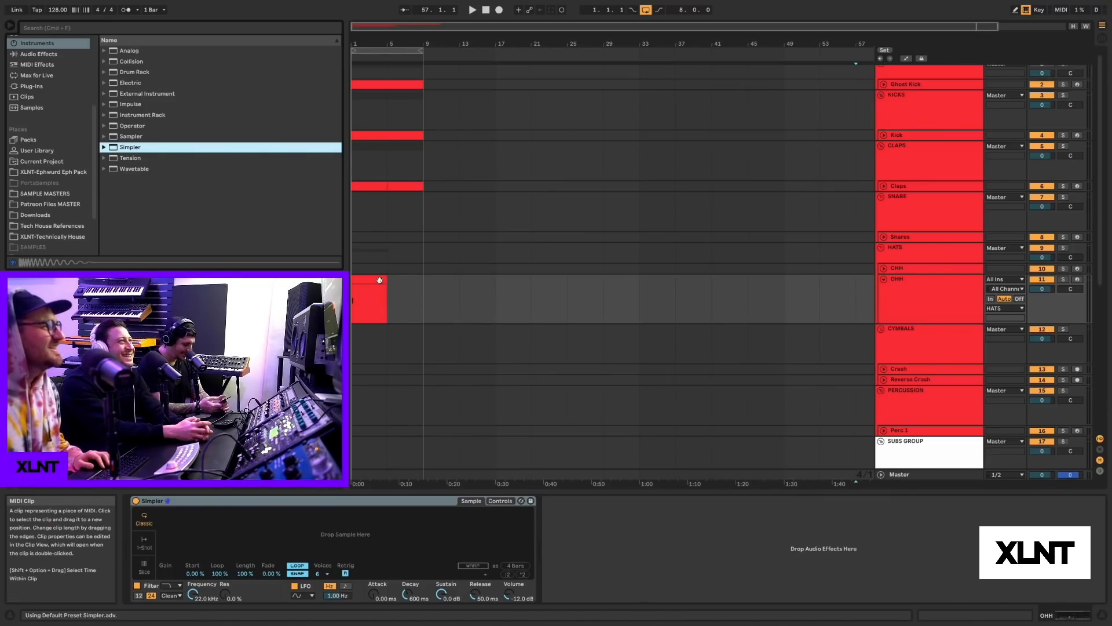
# - Repeat the OHH clip's offbeat eighth-note D3 once per beat through all four bars
pyautogui.doubleClick(379, 279)
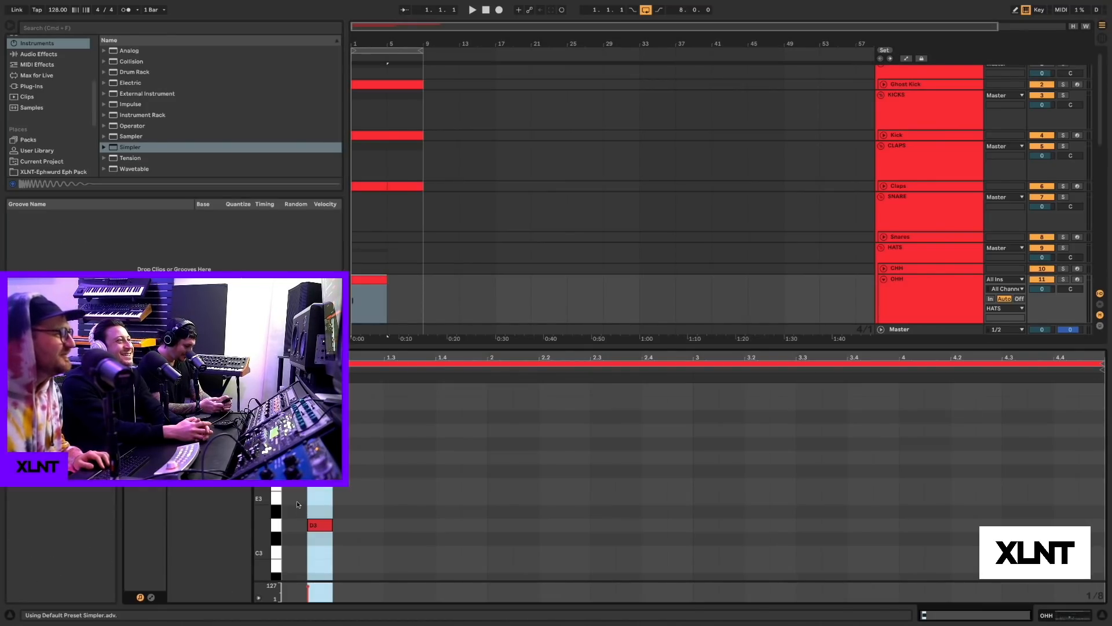
pyautogui.click(308, 527)
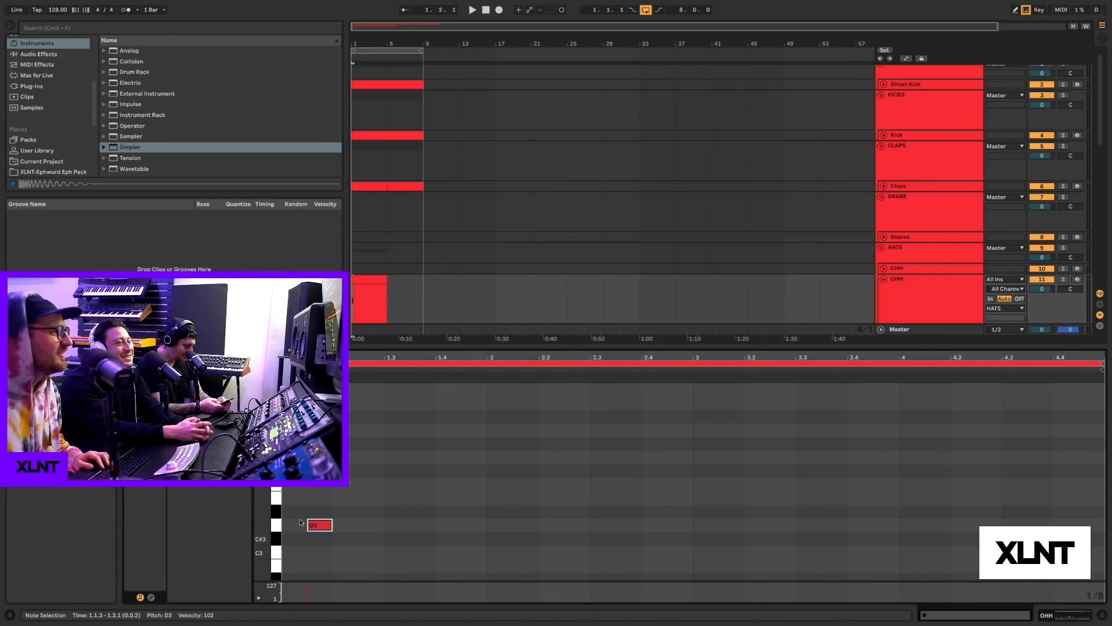
pyautogui.moveTo(289, 493); pyautogui.dragTo(317, 551)
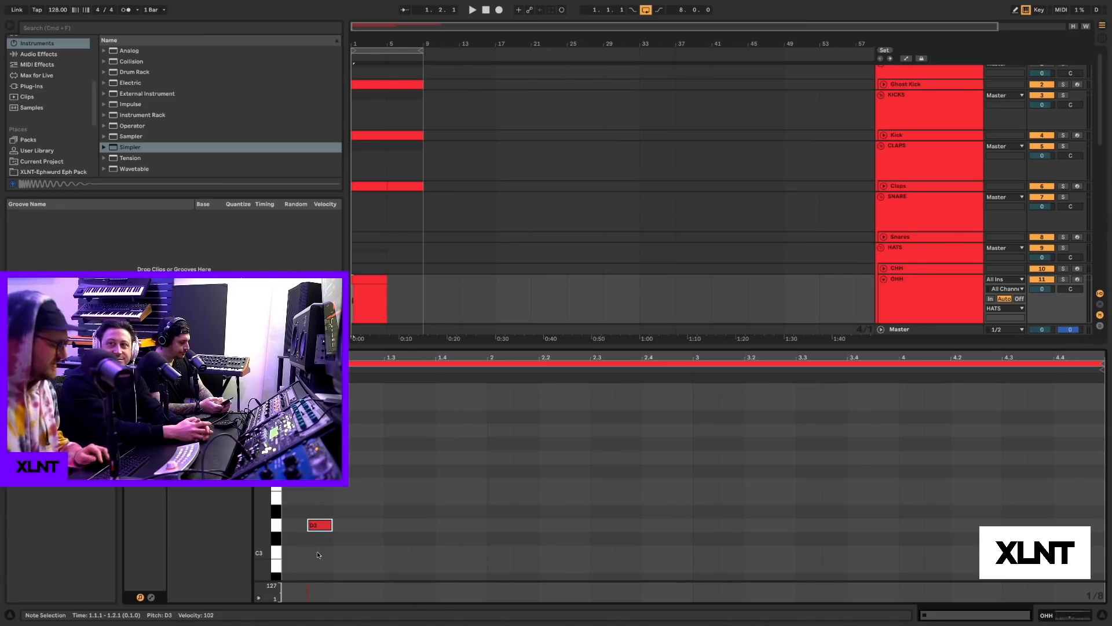
pyautogui.press('super+d')
pyautogui.press('super+d')
pyautogui.press('super+d')
pyautogui.press('super+d')
pyautogui.press('super+d')
pyautogui.press('super+d')
pyautogui.press('super+d')
pyautogui.press('super+d')
pyautogui.press('super+d')
pyautogui.press('super+d')
pyautogui.press('super+d')
pyautogui.press('super+d')
pyautogui.press('super+d')
pyautogui.press('super+d')
pyautogui.press('super+d')
# - Duplicate the OHH clip to fill eight bars and create an empty four-bar MIDI clip at the start of the CHH track
pyautogui.click(372, 279)
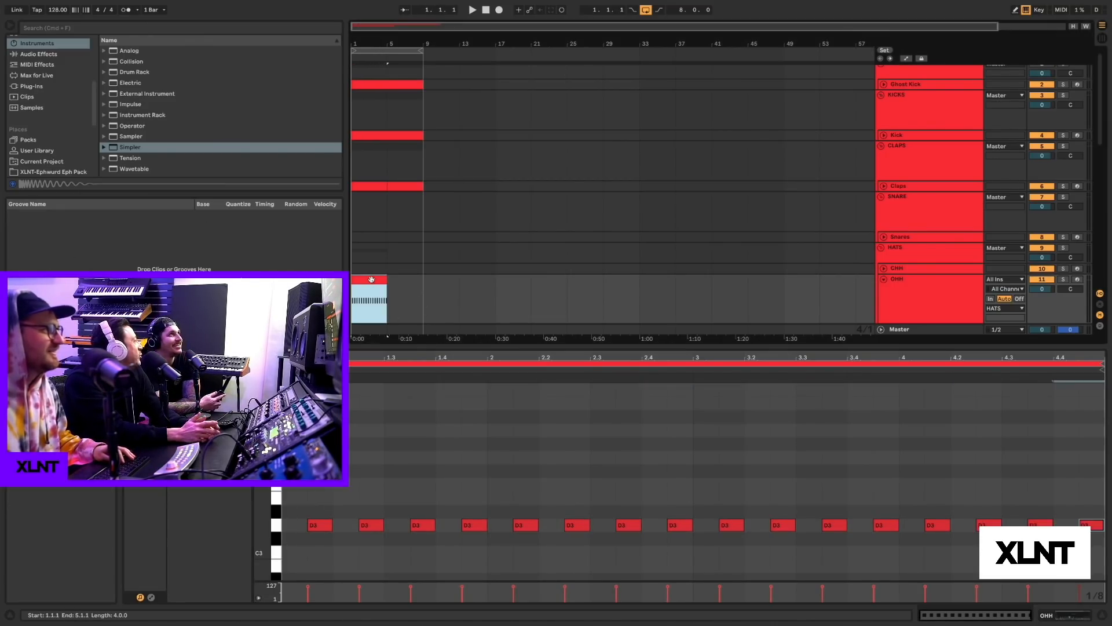
pyautogui.press('super+d')
pyautogui.moveTo(358, 267); pyautogui.dragTo(393, 269)
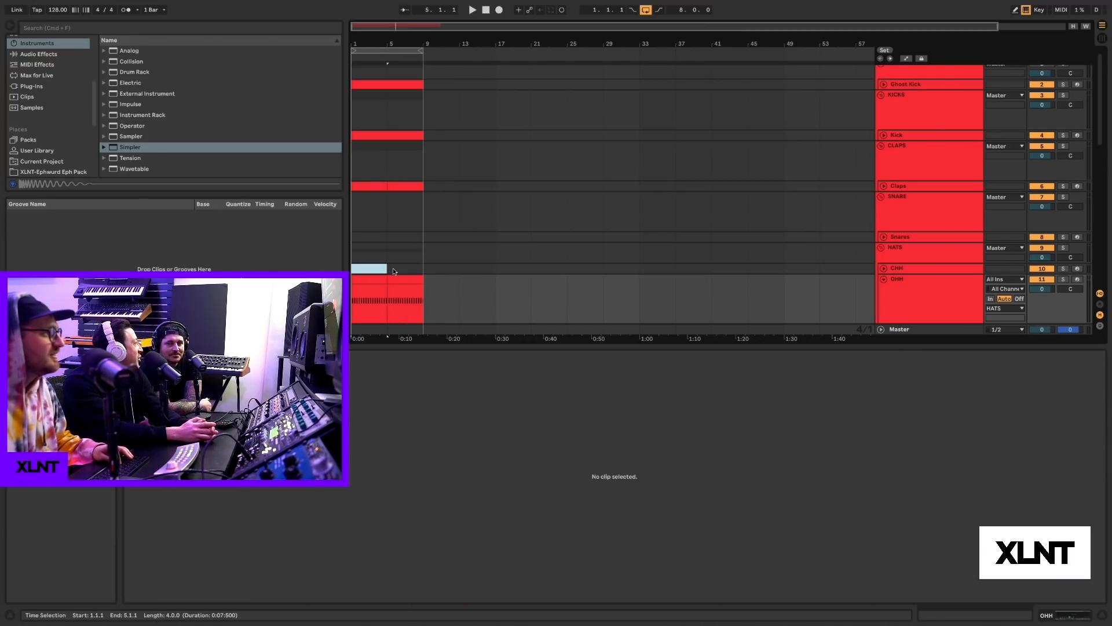
pyautogui.press('shift+super+m')
pyautogui.click(333, 495)
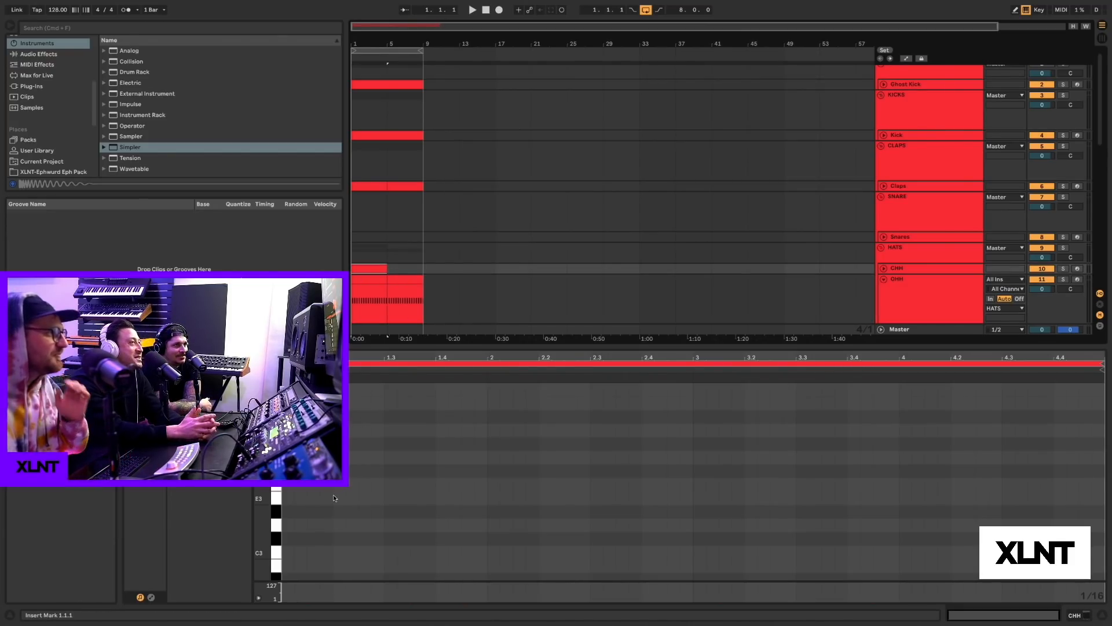
# - Shorten the CHH clip's loop to one bar and add sixteenth-note C3 notes at 1.1.2 and 1.1.4
pyautogui.click(301, 551)
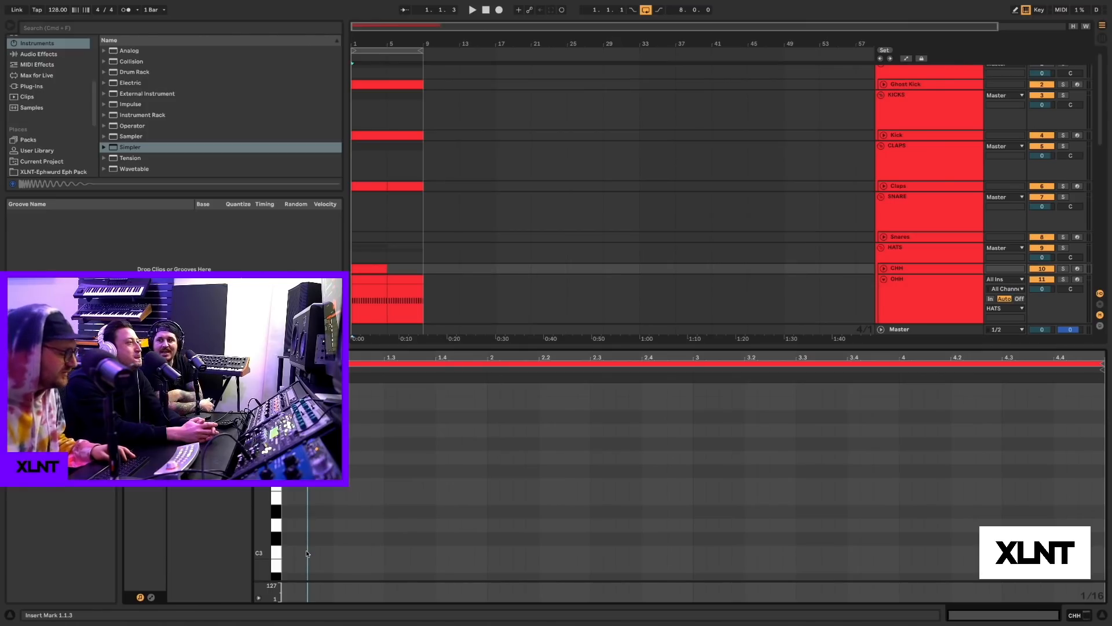
pyautogui.doubleClick(325, 550)
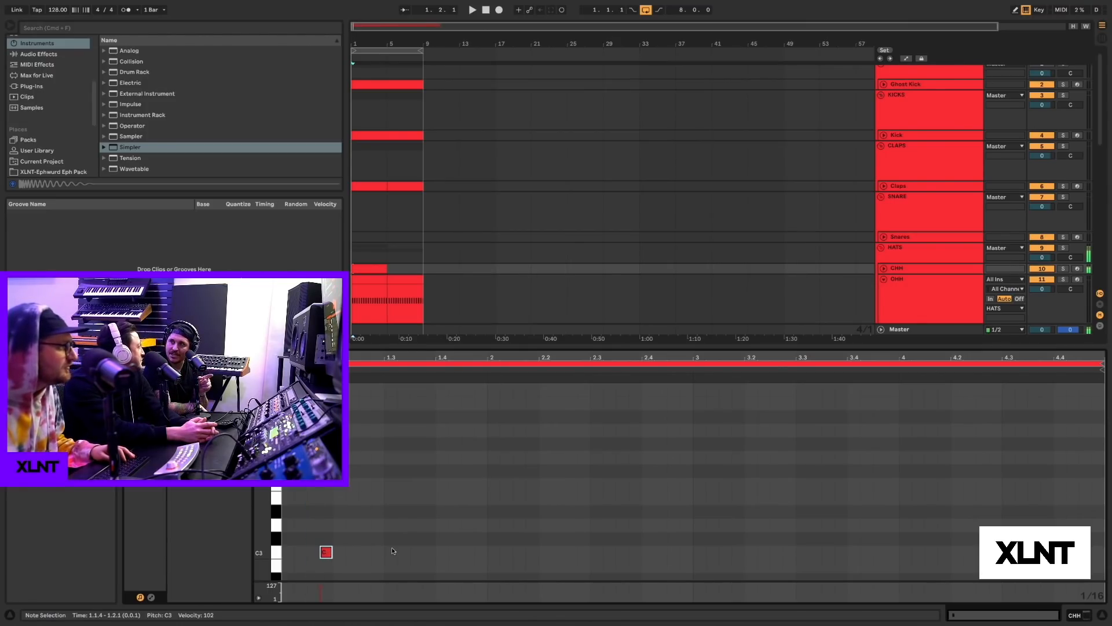
pyautogui.moveTo(1100, 365); pyautogui.dragTo(487, 377)
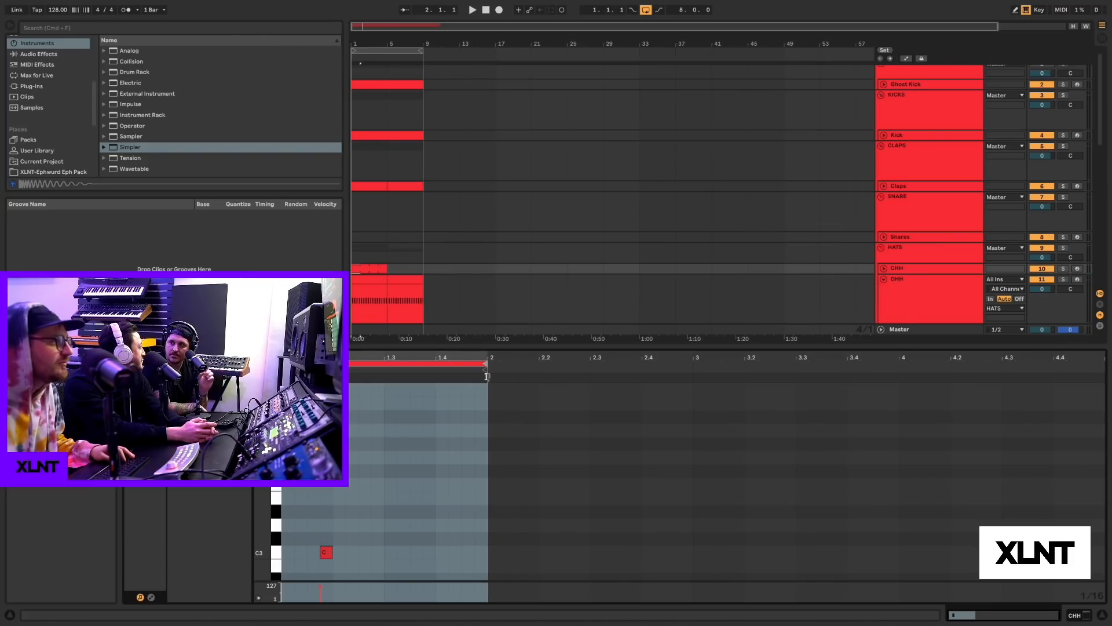
pyautogui.click(303, 552)
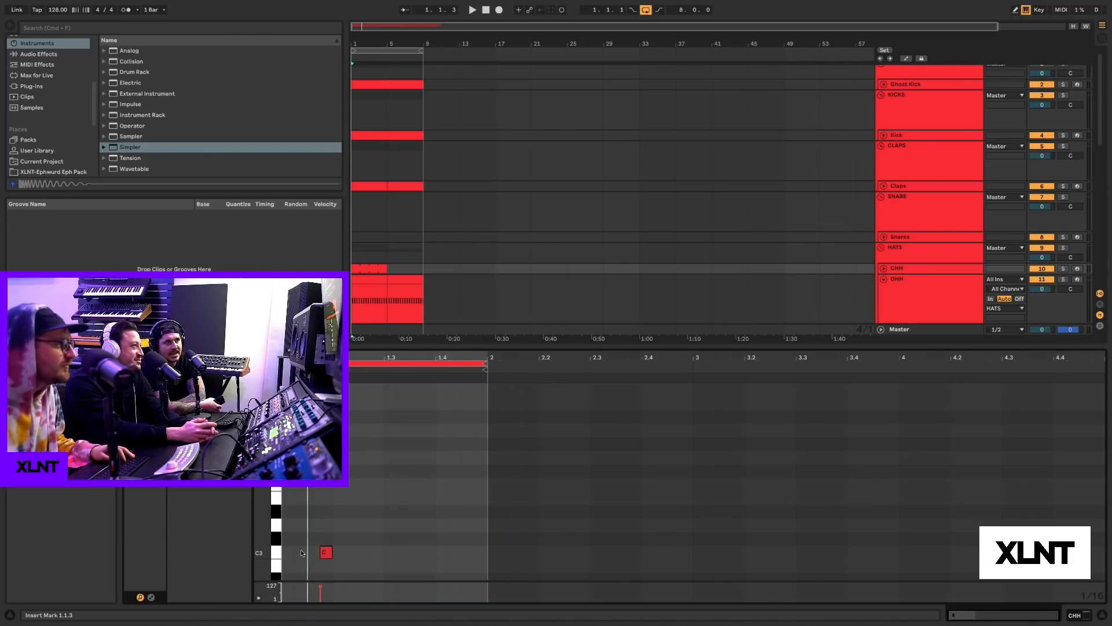
pyautogui.doubleClick(303, 552)
pyautogui.moveTo(290, 528); pyautogui.dragTo(329, 565)
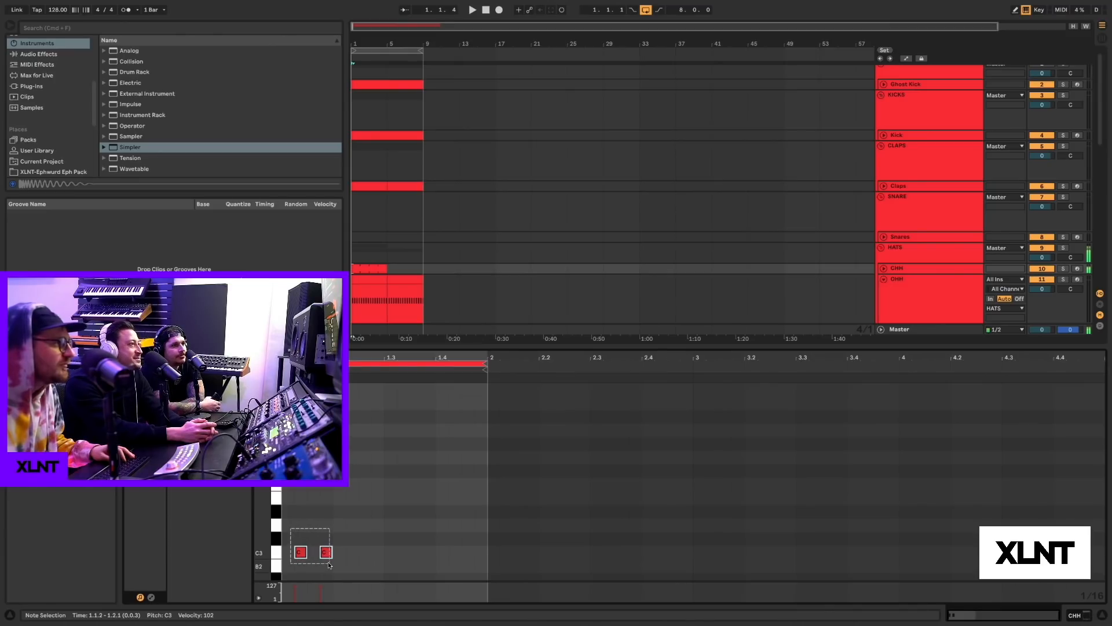
# - Duplicate the four-bar CHH clip to fill eight bars and consolidate the two OHH clips into one
pyautogui.click(370, 269)
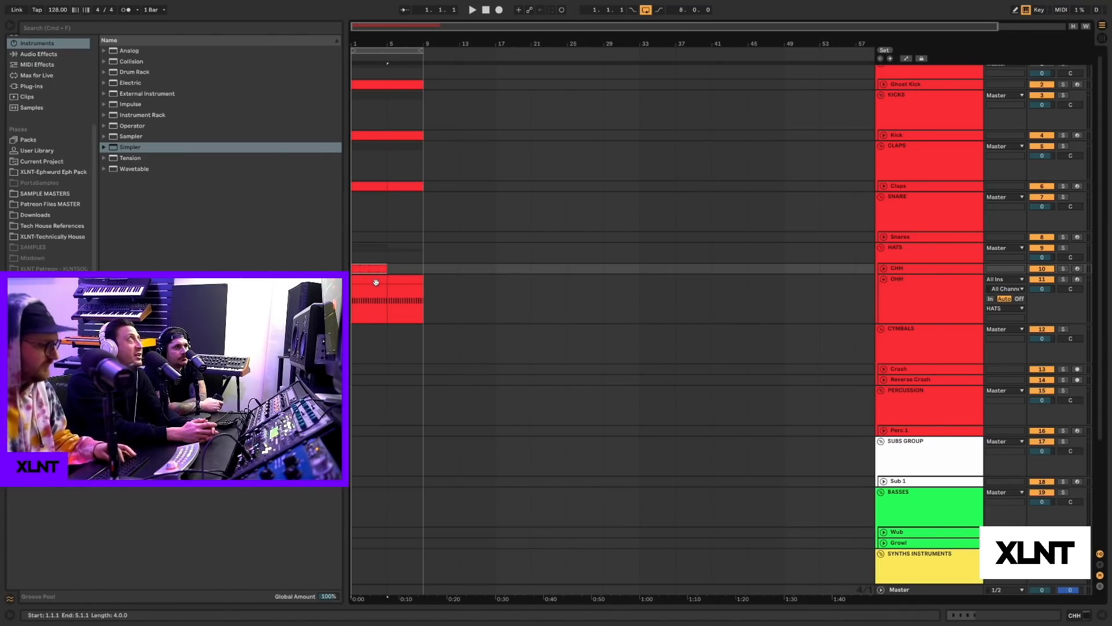
pyautogui.press('super+d')
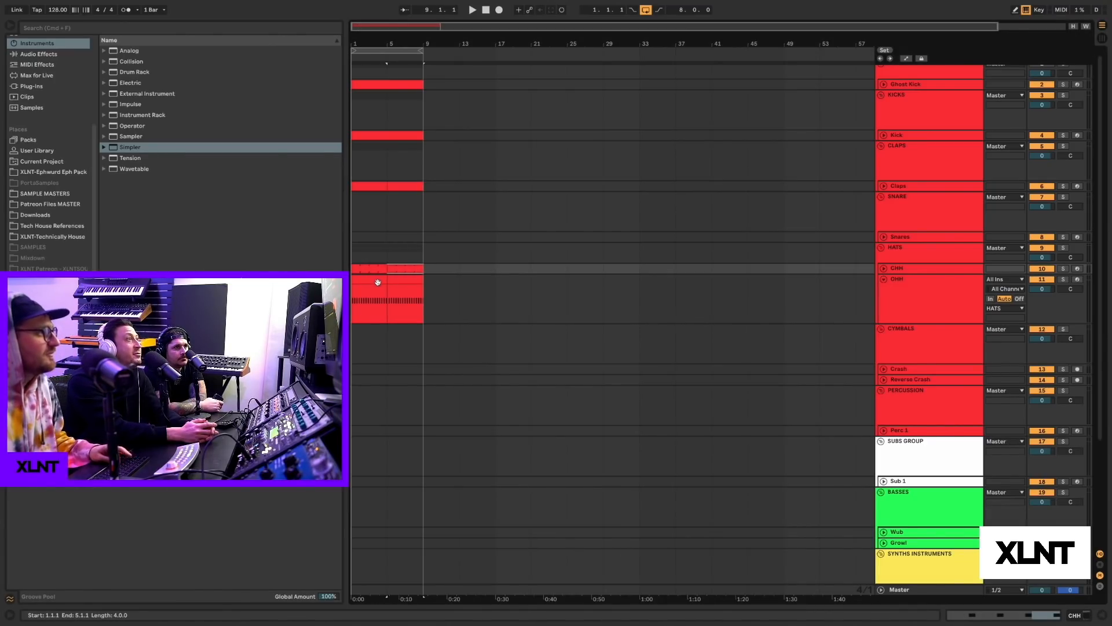
pyautogui.click(381, 279)
pyautogui.keyDown('shift'); pyautogui.click(393, 279); pyautogui.keyUp('shift')
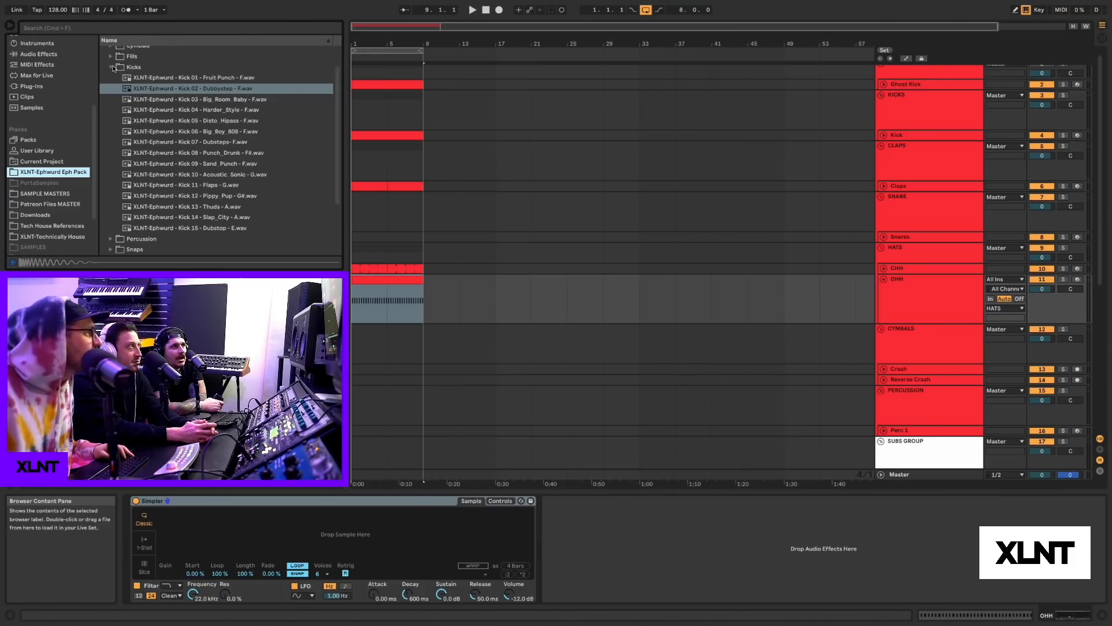
# - Collapse the sample pack's Kicks folder and delete the Serum instrument from the CHH track
pyautogui.click(113, 68)
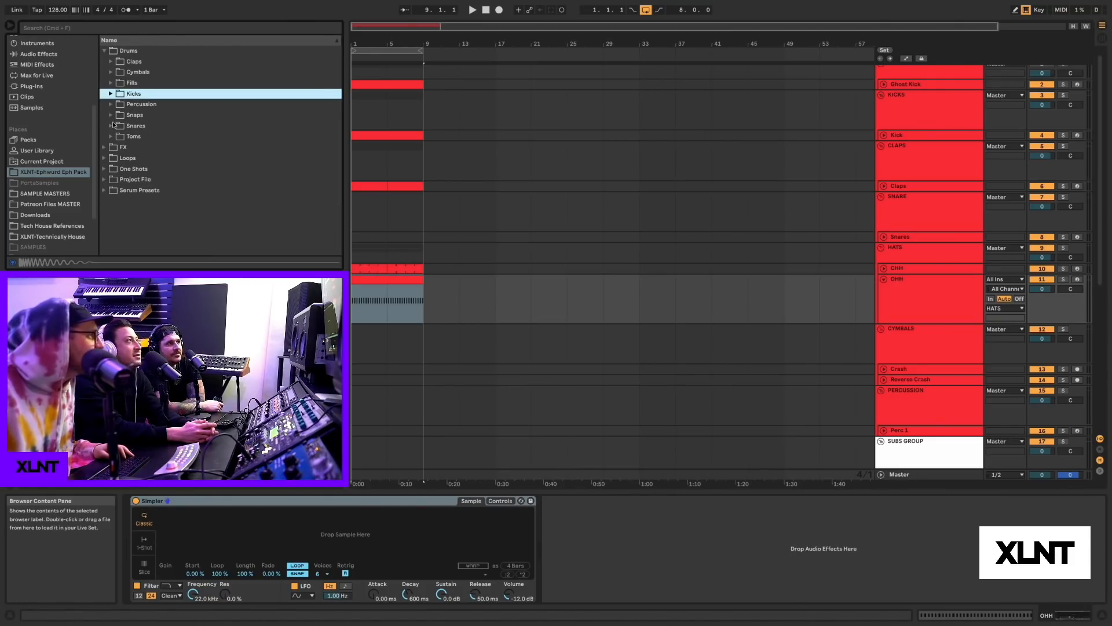
pyautogui.click(157, 95)
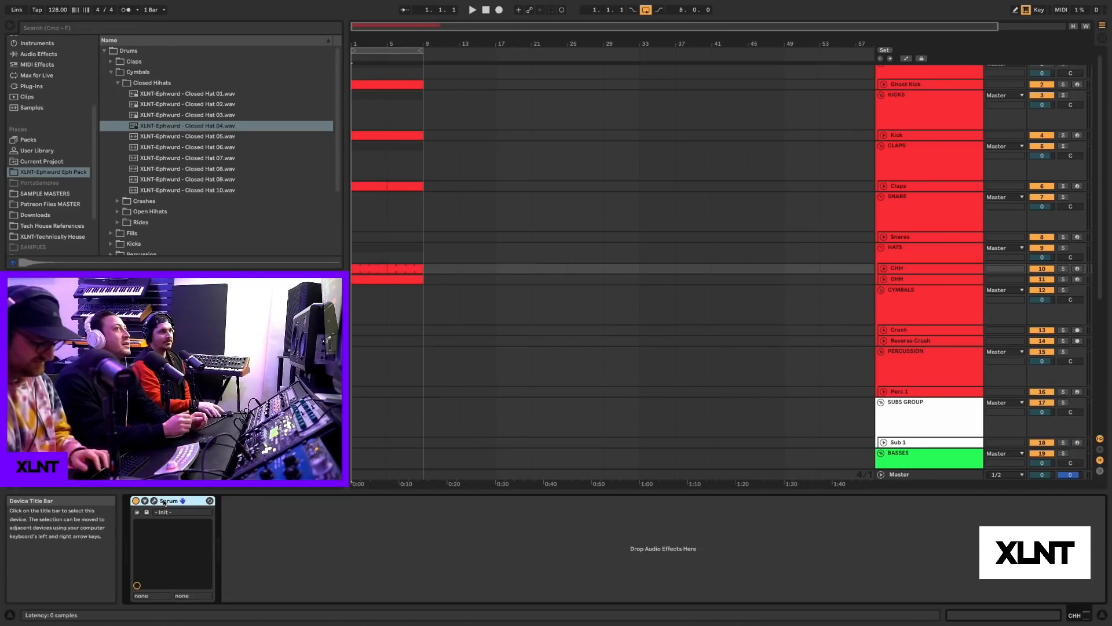
pyautogui.press('Delete')
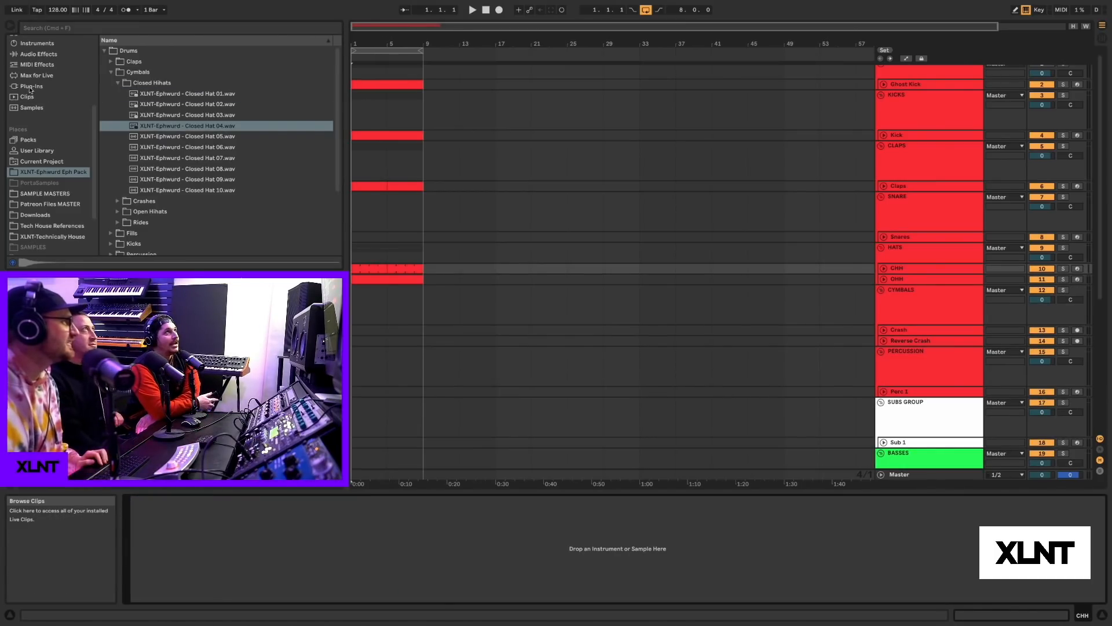
pyautogui.scroll(-1, 45, 69)
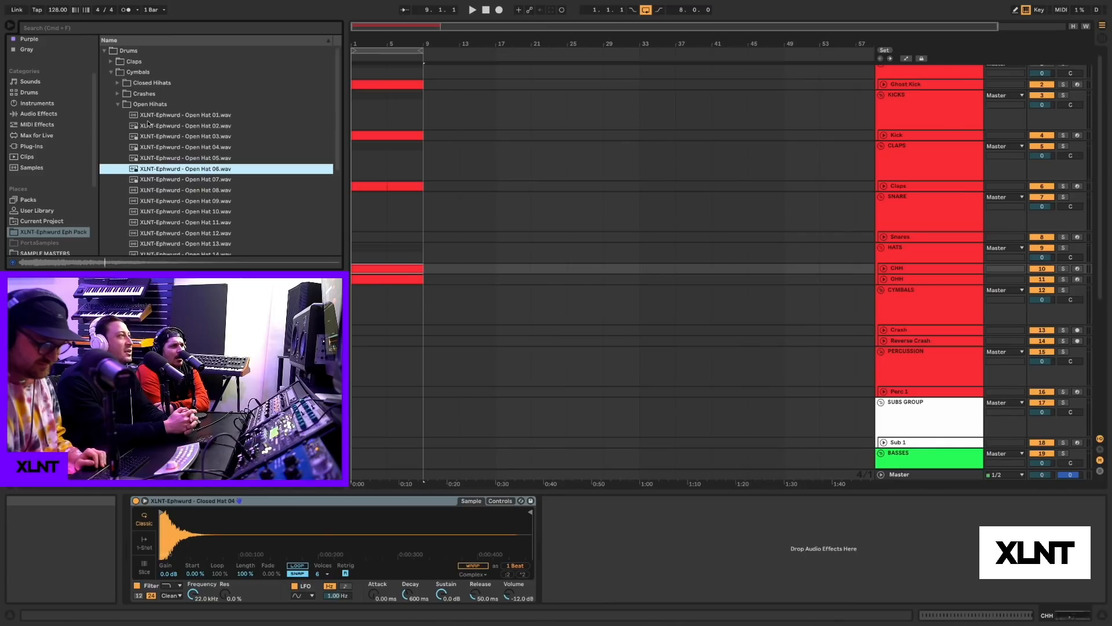
# - Audition the next open hat samples and load Open Hat 08 into the OHH track's Simpler
pyautogui.press('Down')
pyautogui.press('Down')
pyautogui.press('Down')
pyautogui.moveTo(185, 190); pyautogui.dragTo(364, 531)
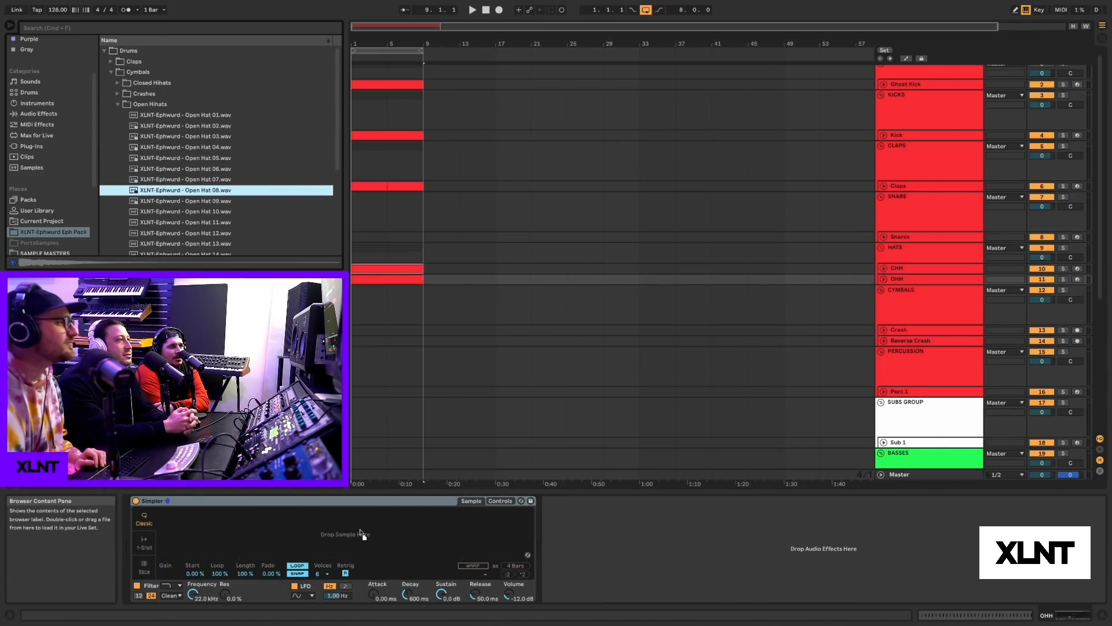
# - Audition the open hat samples from 08 to 14 and back to 02, and review the instruments on the Claps and OHH tracks
pyautogui.click(896, 146)
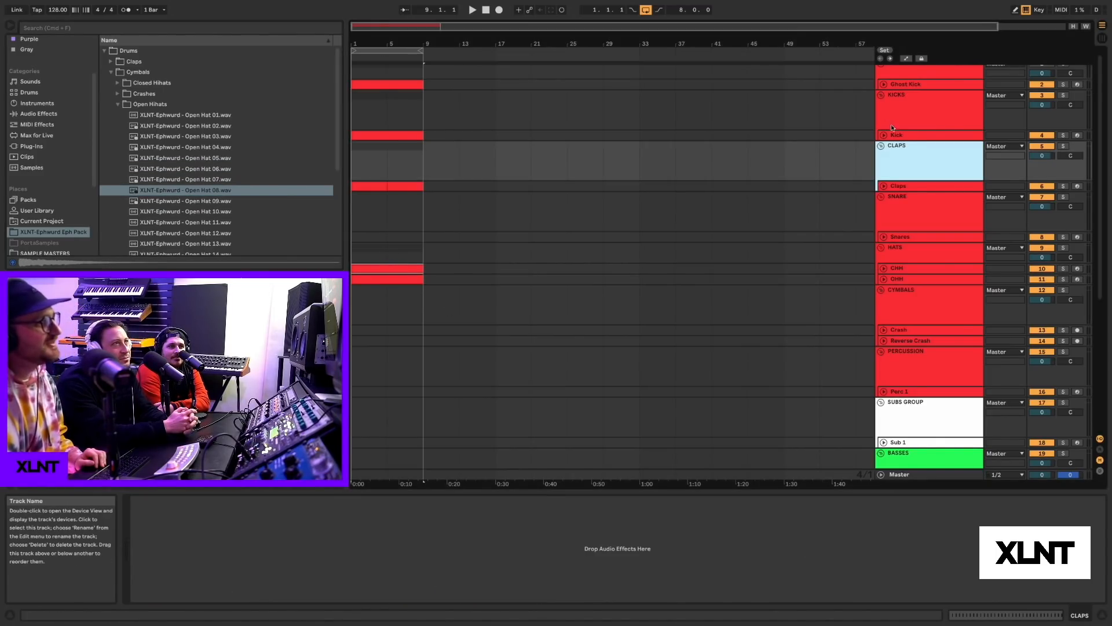
pyautogui.click(897, 185)
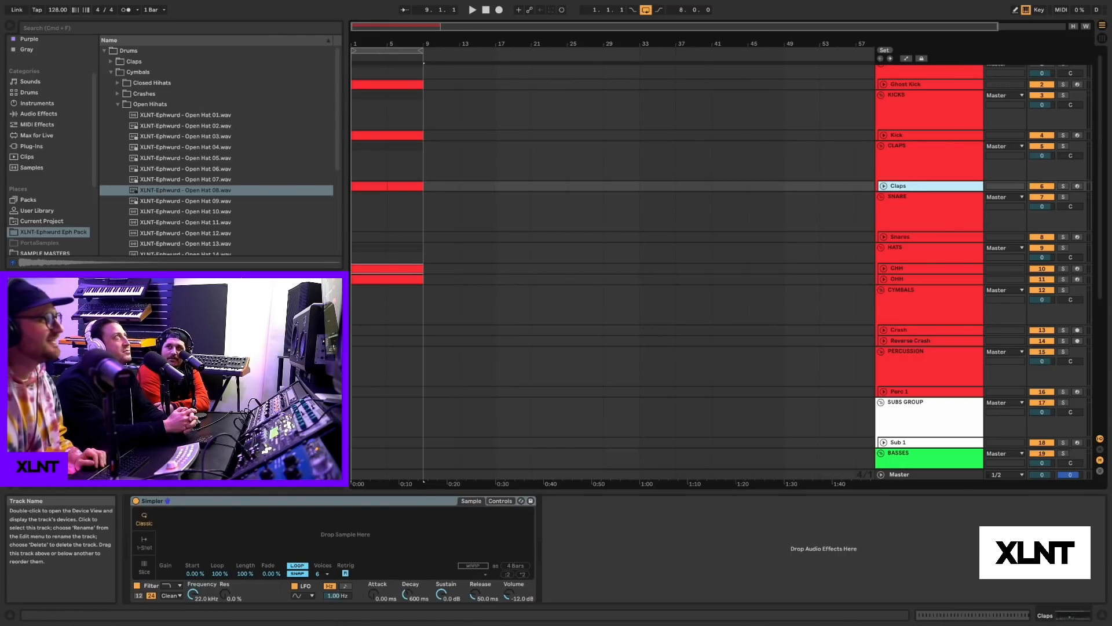
pyautogui.click(213, 190)
pyautogui.press('Down')
pyautogui.press('Down')
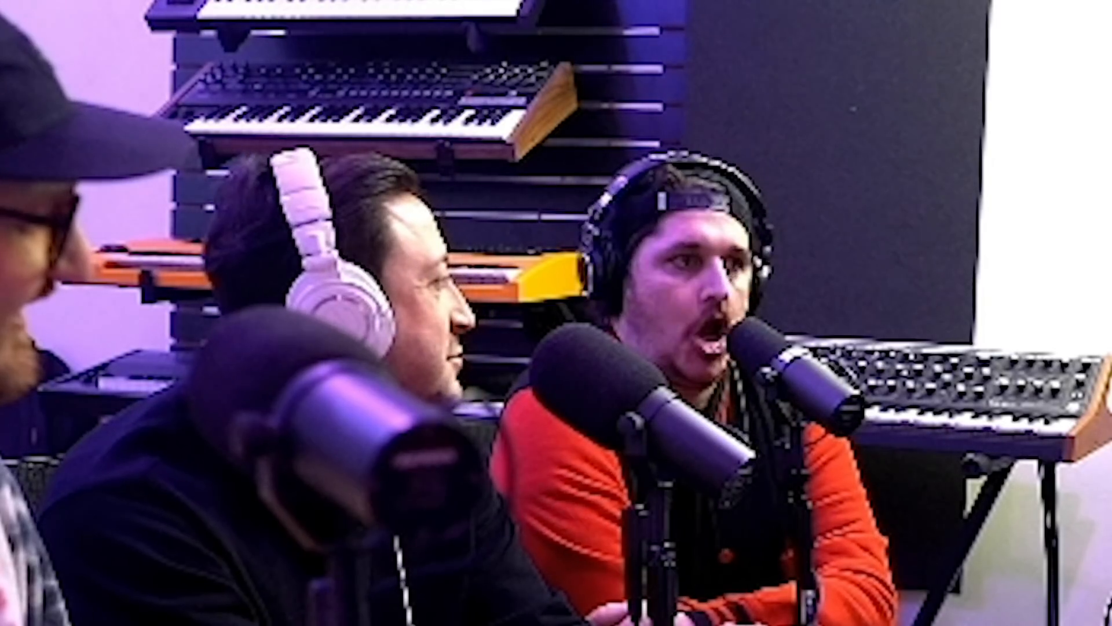
pyautogui.press('Down')
pyautogui.press('Down')
pyautogui.press('Down')
pyautogui.press('Down')
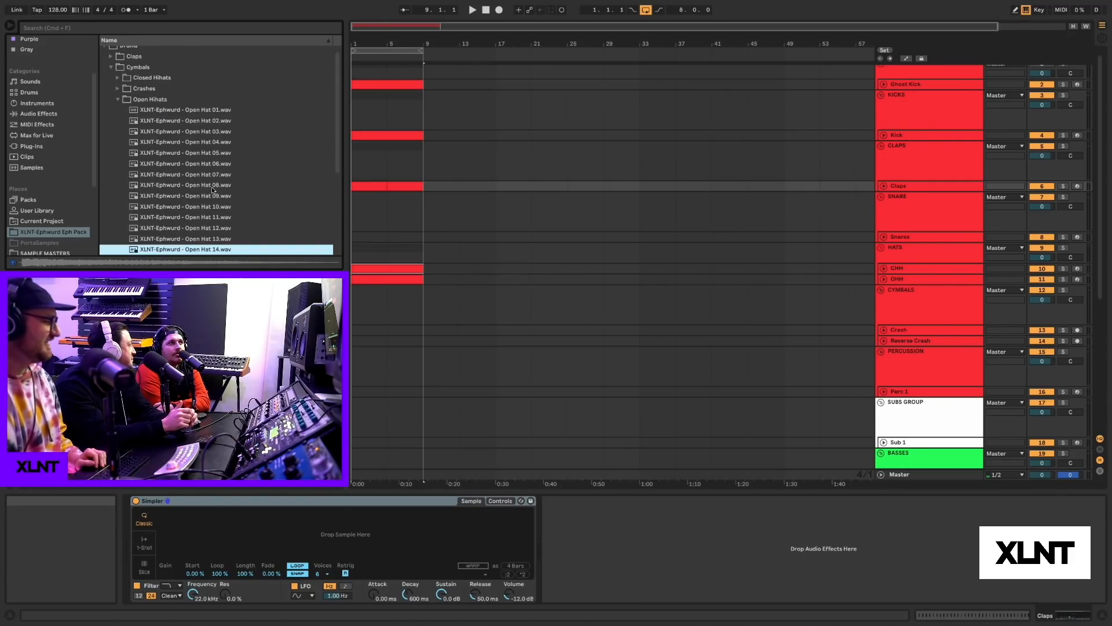
pyautogui.press('Up')
pyautogui.press('Up')
pyautogui.press('Up')
pyautogui.press('Up')
pyautogui.press('Up')
pyautogui.press('Up')
pyautogui.press('Up')
pyautogui.press('Up')
pyautogui.press('Up')
pyautogui.press('Up')
pyautogui.press('Up')
pyautogui.press('Up')
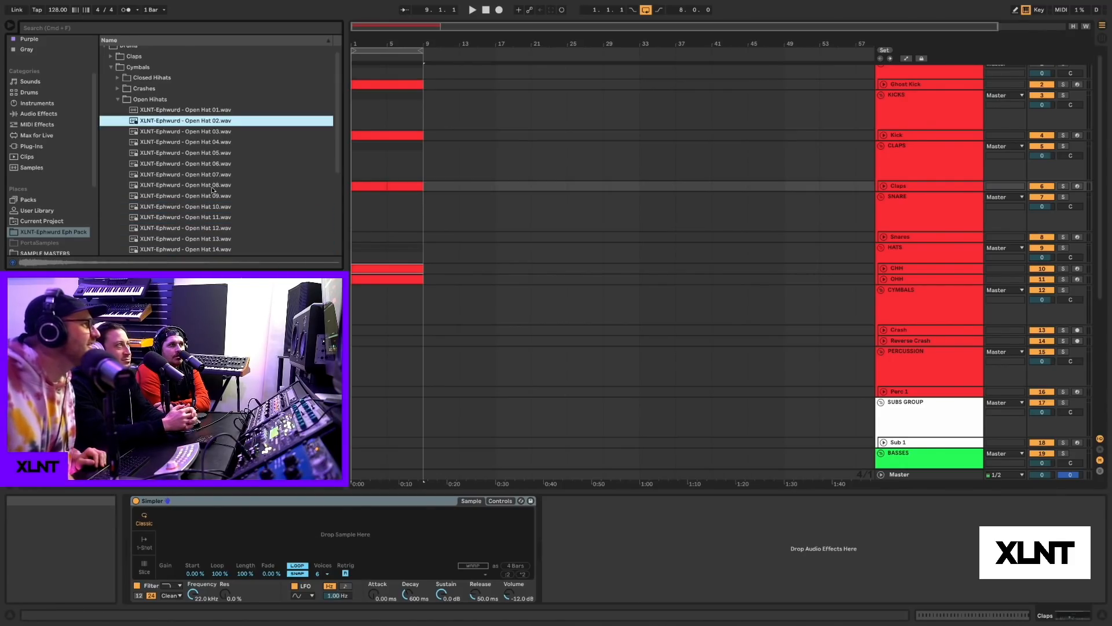
pyautogui.click(903, 279)
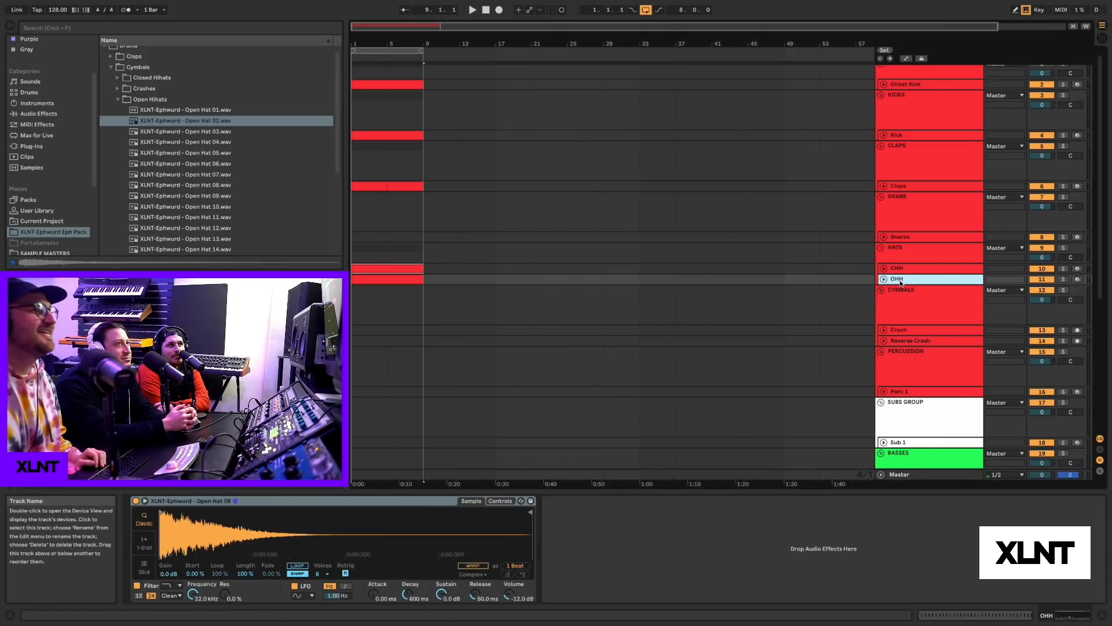
pyautogui.doubleClick(208, 123)
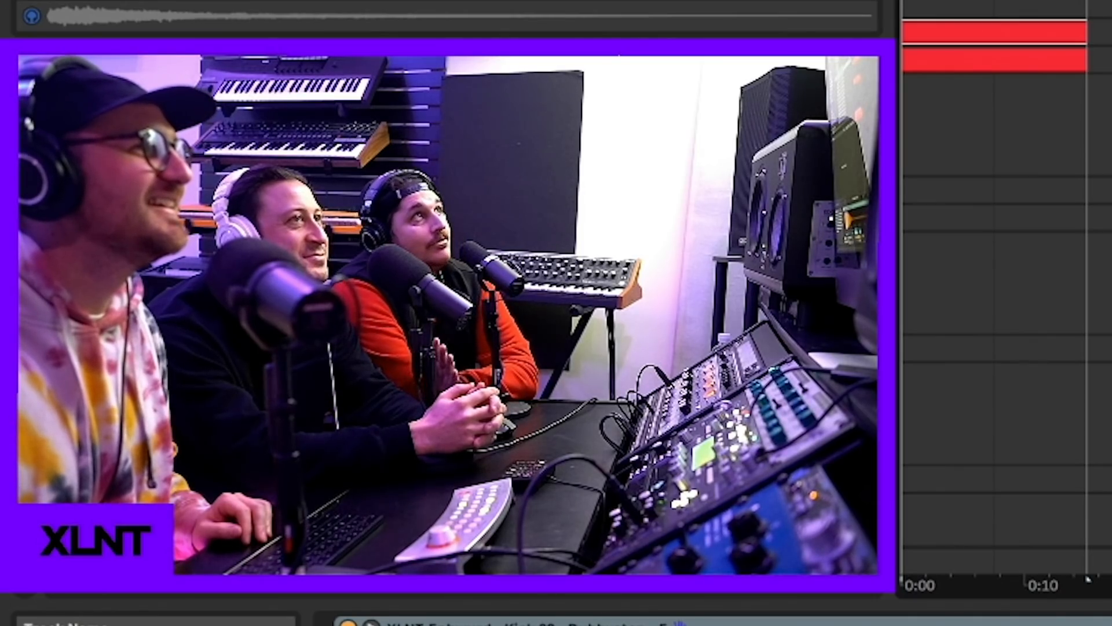
pyautogui.press('Down')
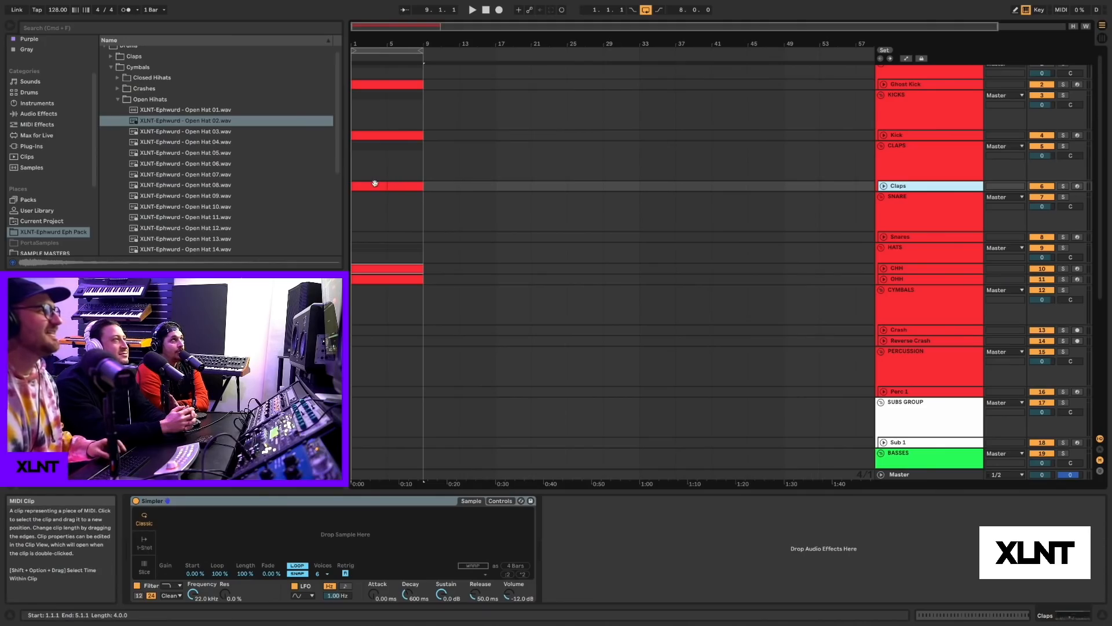
# - Consolidate the two Claps clips into one eight-bar clip and open it in the note editor
pyautogui.click(375, 183)
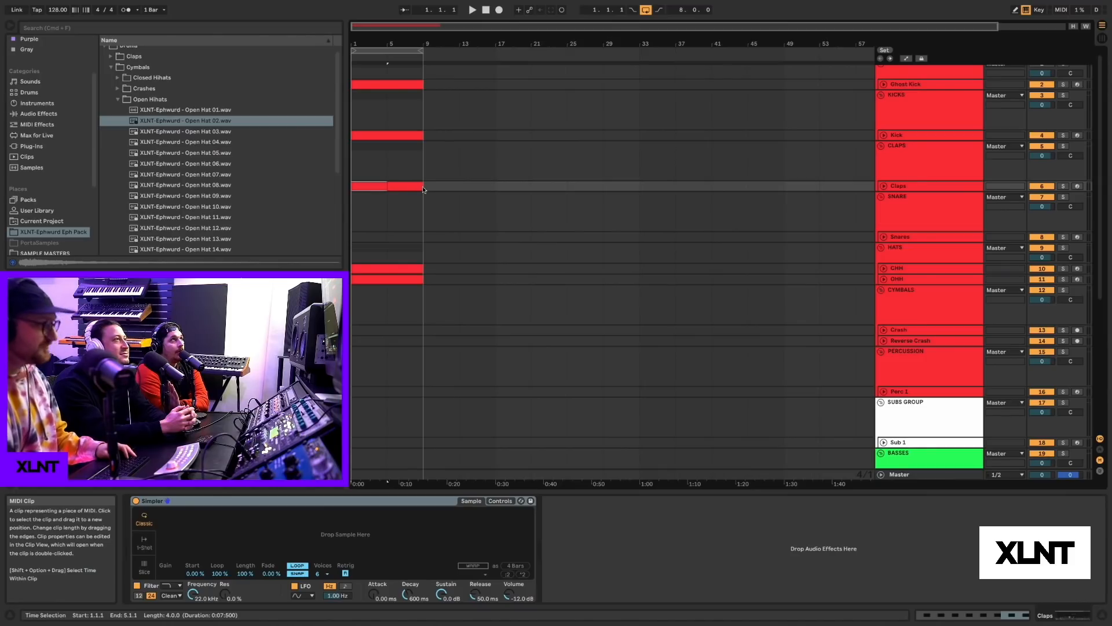
pyautogui.click(409, 186)
pyautogui.press('super+j')
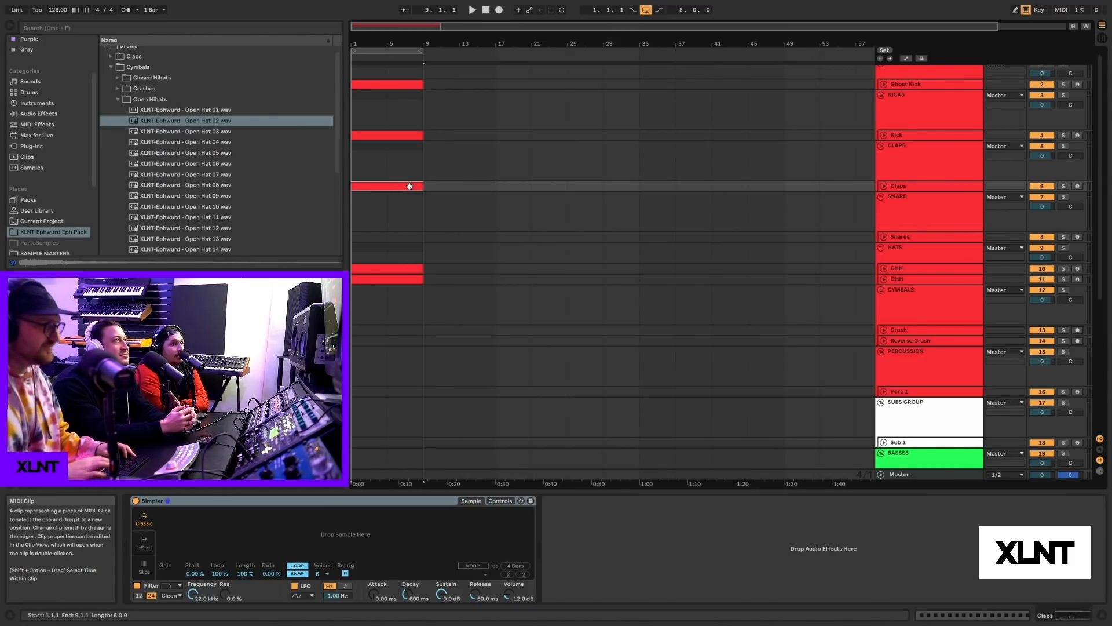
pyautogui.doubleClick(410, 186)
pyautogui.click(499, 433)
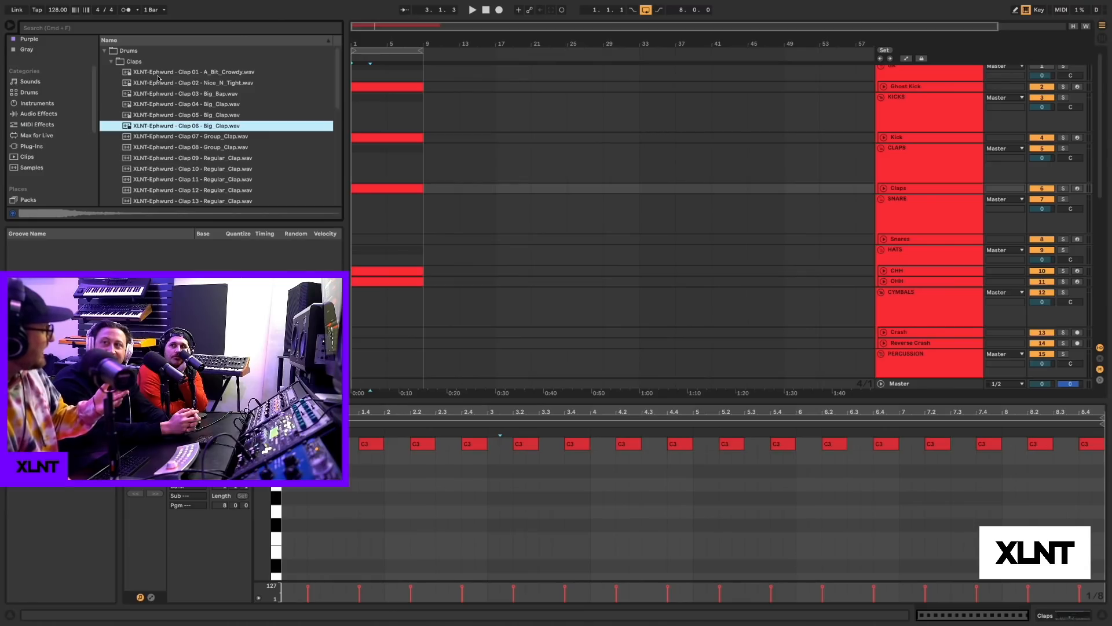
# - Audition the clap samples and load Clap 09 - Regular_Clap into the Claps track's Simpler
pyautogui.press('Down')
pyautogui.press('Down')
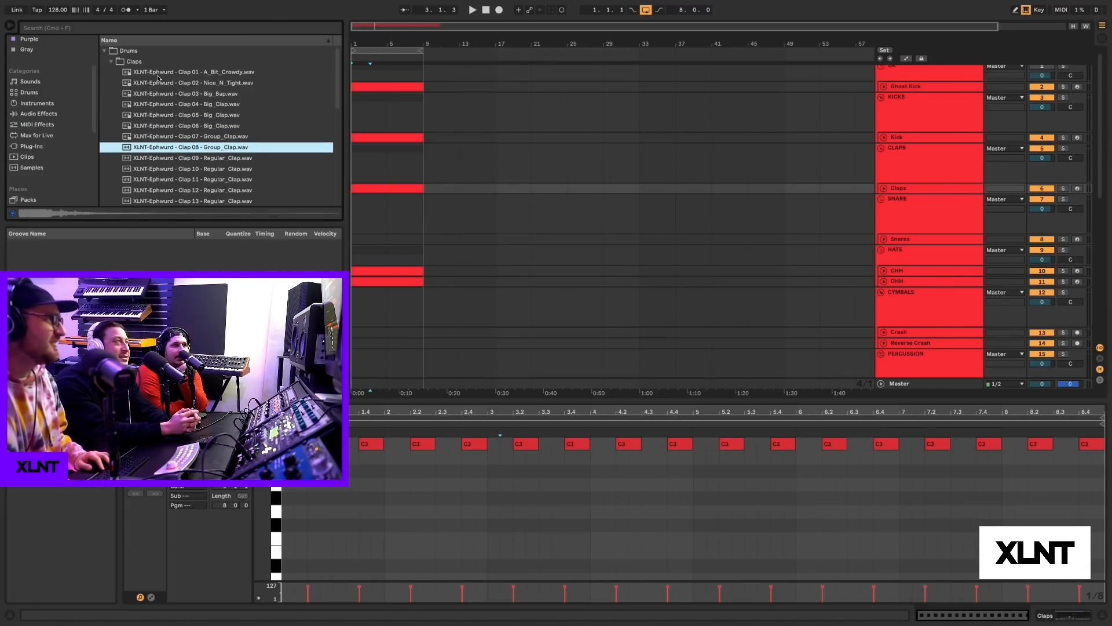
pyautogui.press('Down')
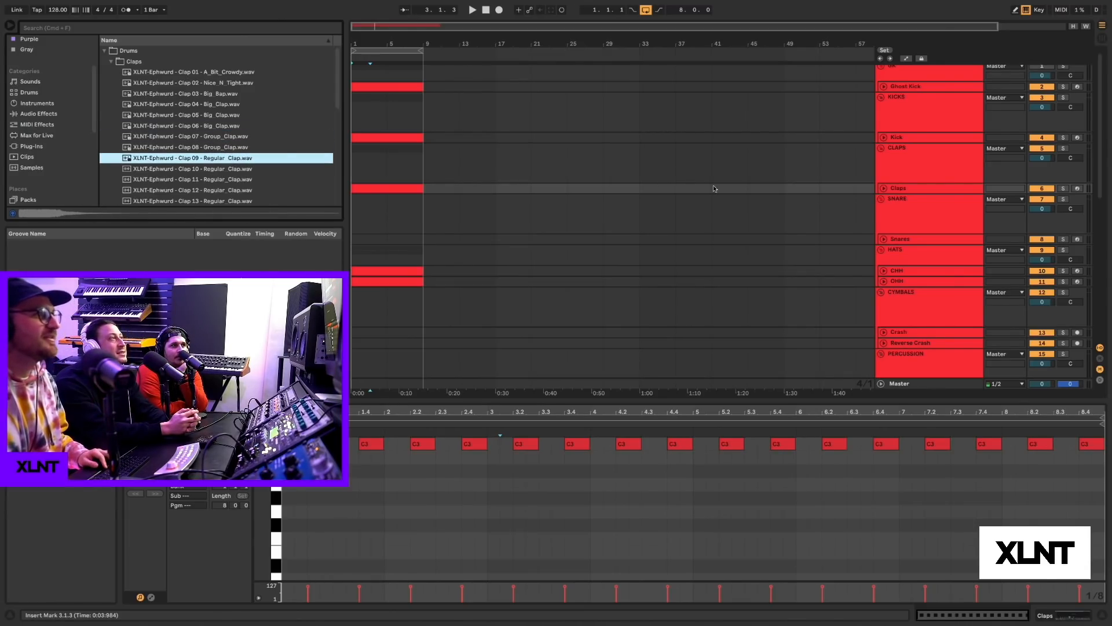
pyautogui.click(944, 191)
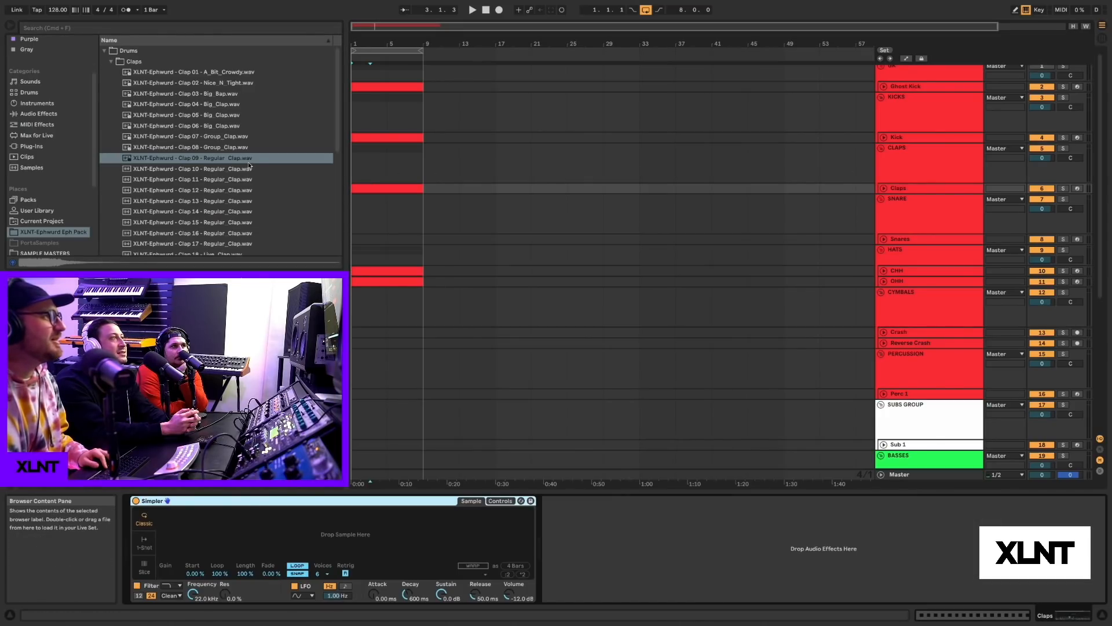
pyautogui.moveTo(366, 542); pyautogui.dragTo(365, 543)
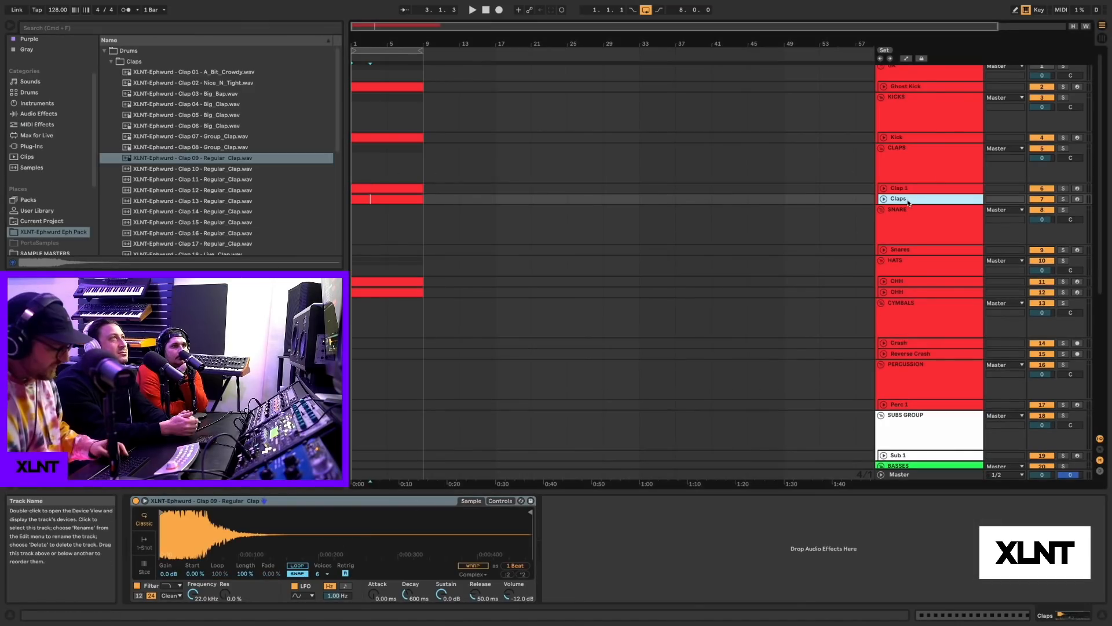
# - Rename the second claps track, directly below Clap 1, as Clap 2
pyautogui.press('super+r')
pyautogui.write('Clap 2')
pyautogui.press('Return')
pyautogui.scroll(1, 908, 203)
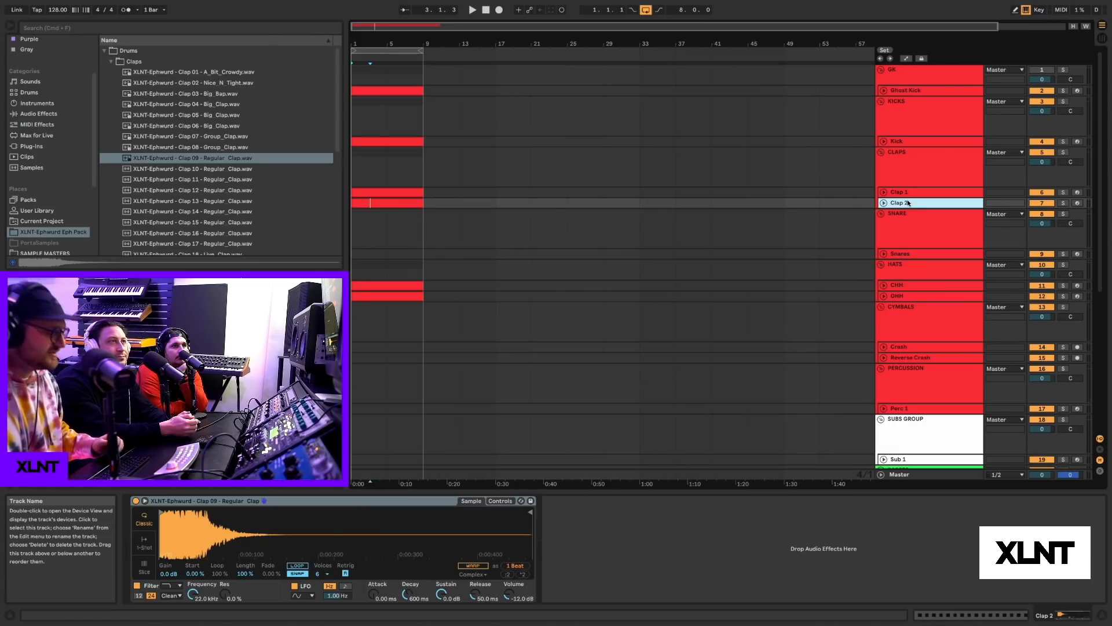
# - Duplicate the Clap 2 track as Clap 3, and load Clap 13 - Regular_Clap into the Clap 2 track's Simpler
pyautogui.press('super+d')
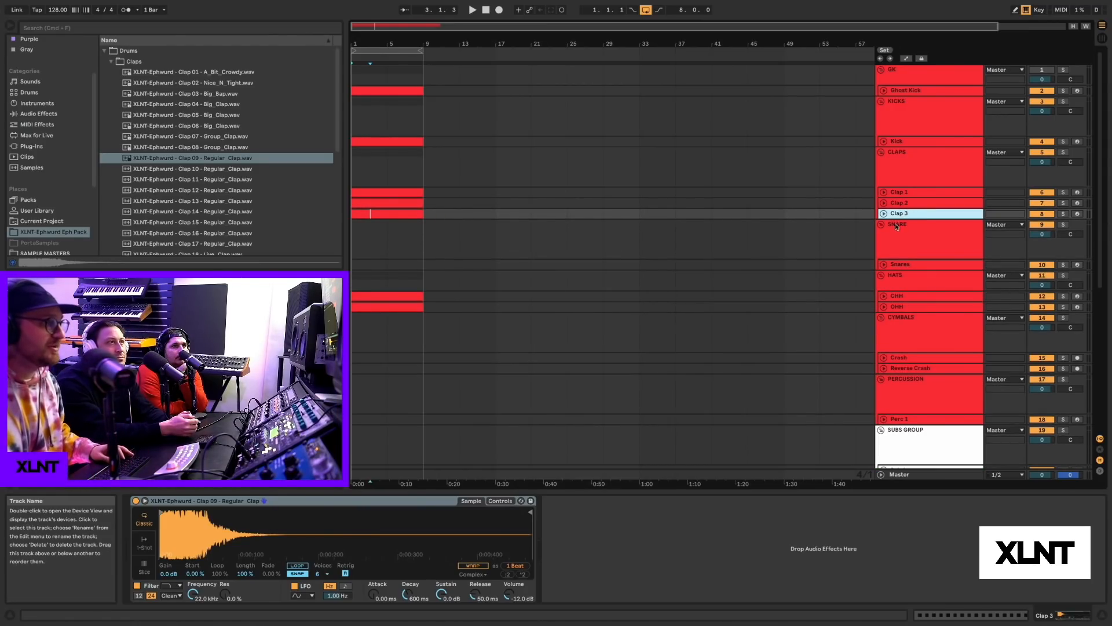
pyautogui.click(899, 203)
pyautogui.click(194, 187)
pyautogui.press('Down')
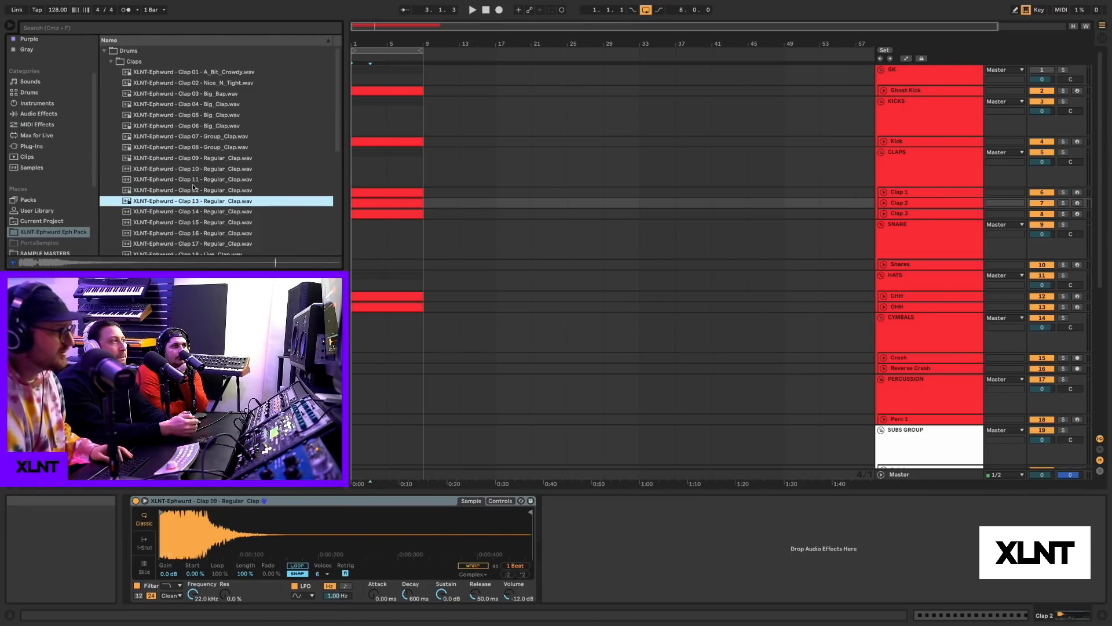
pyautogui.moveTo(194, 201); pyautogui.dragTo(298, 540)
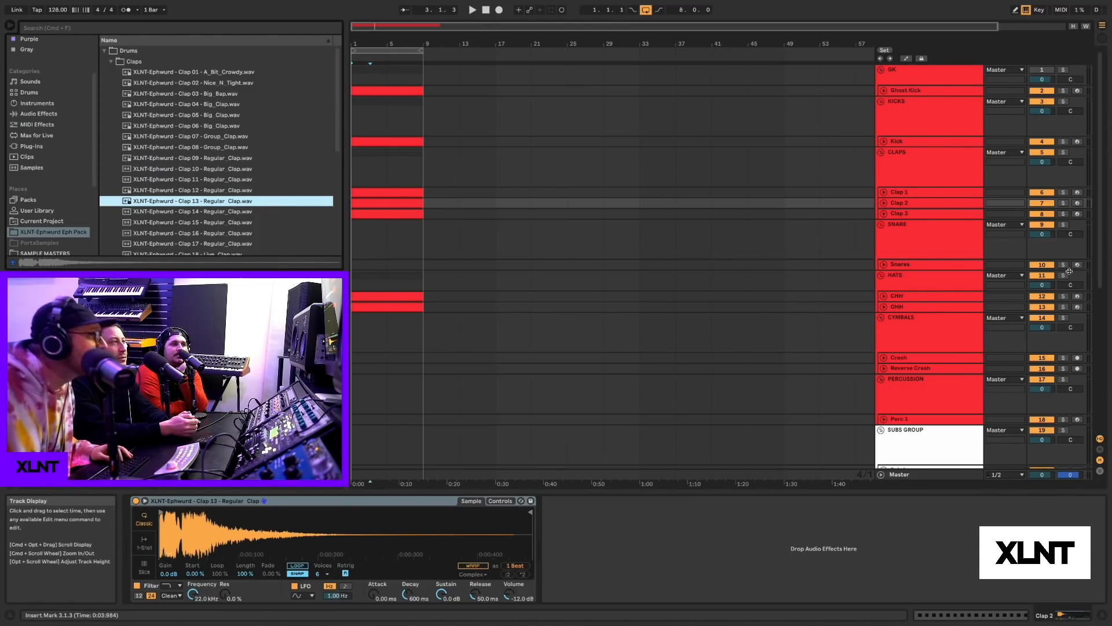
# - Audition clap samples for the Clap 3 track, from Clap 15 - Regular_Clap through the Live_Clap samples
pyautogui.click(913, 214)
pyautogui.click(228, 223)
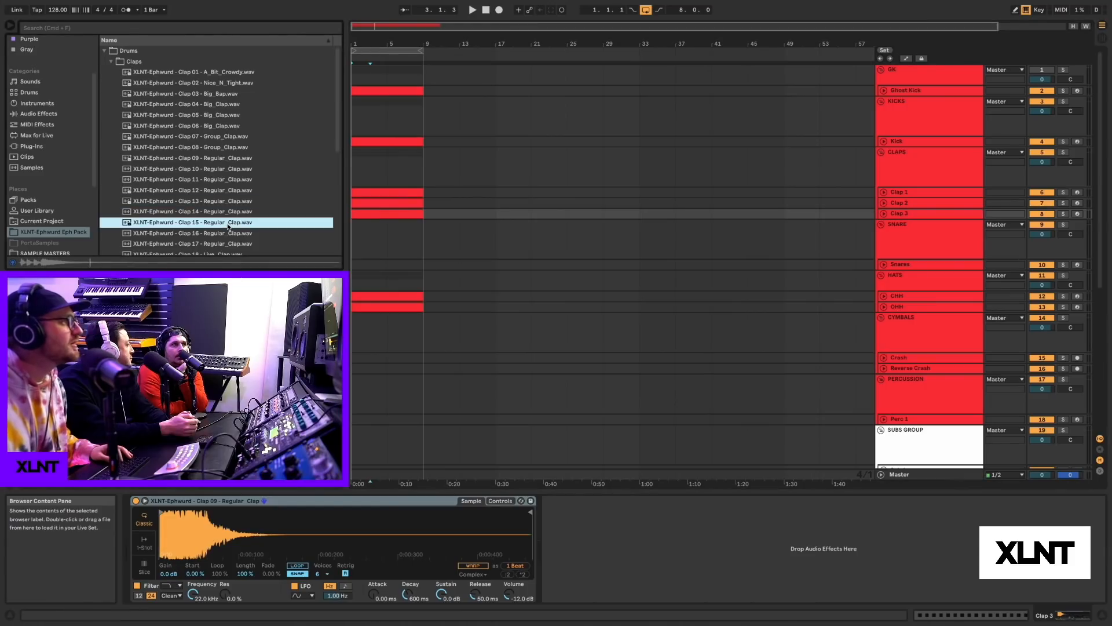
pyautogui.press('Down')
pyautogui.press('Down')
pyautogui.press('Down')
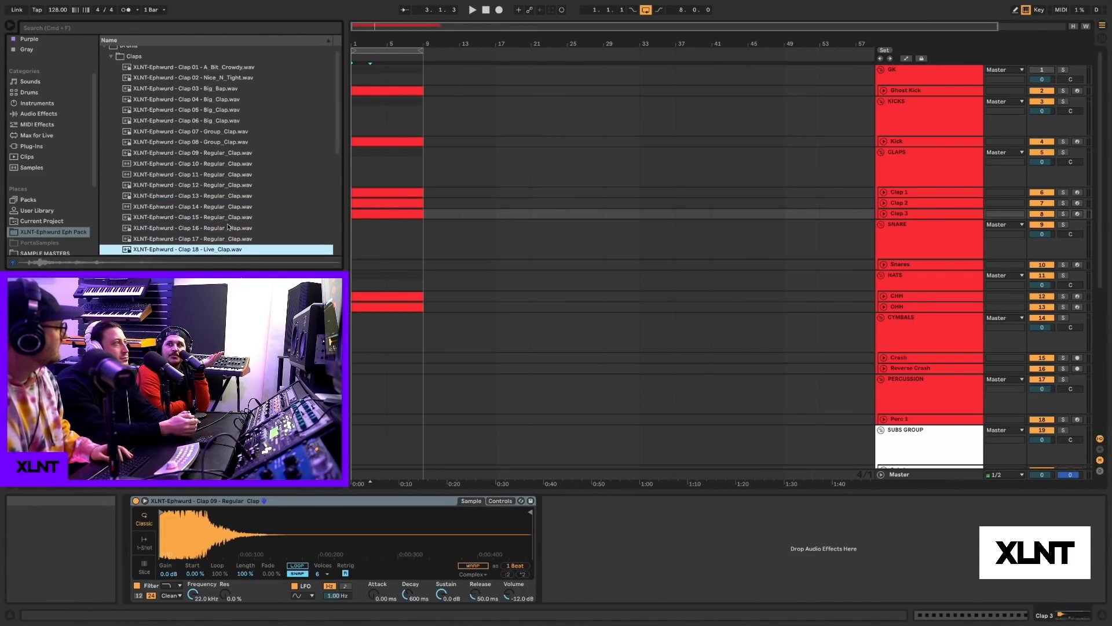
pyautogui.press('Down')
pyautogui.press('Down')
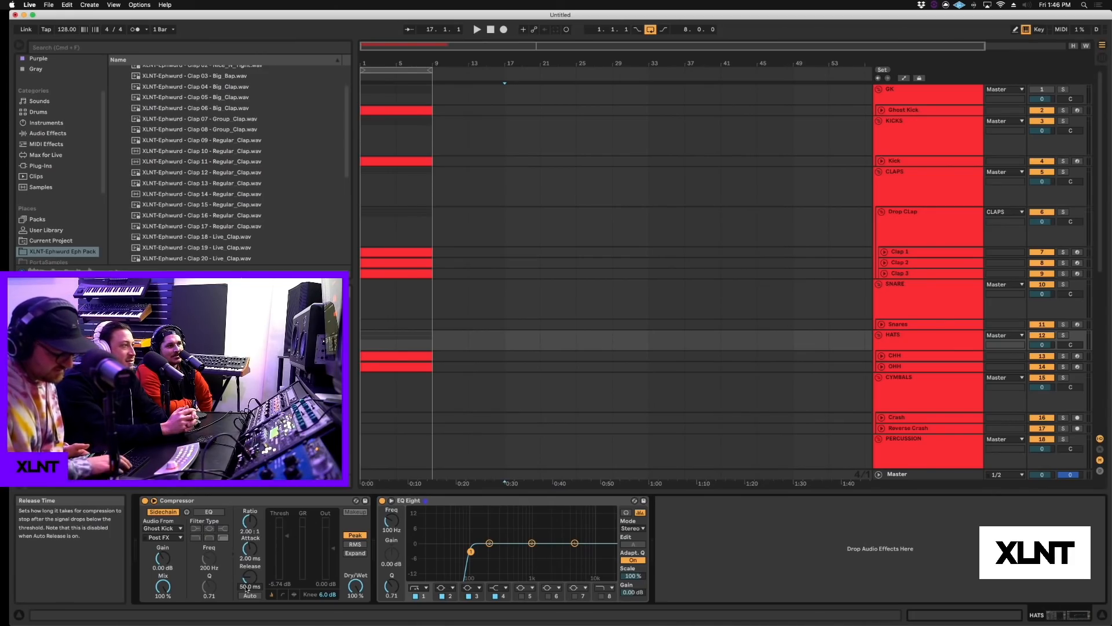
# - Play the drum loop from its start and review the Compressor and EQ Eight on the HATS group
pyautogui.click(377, 251)
pyautogui.press('space')
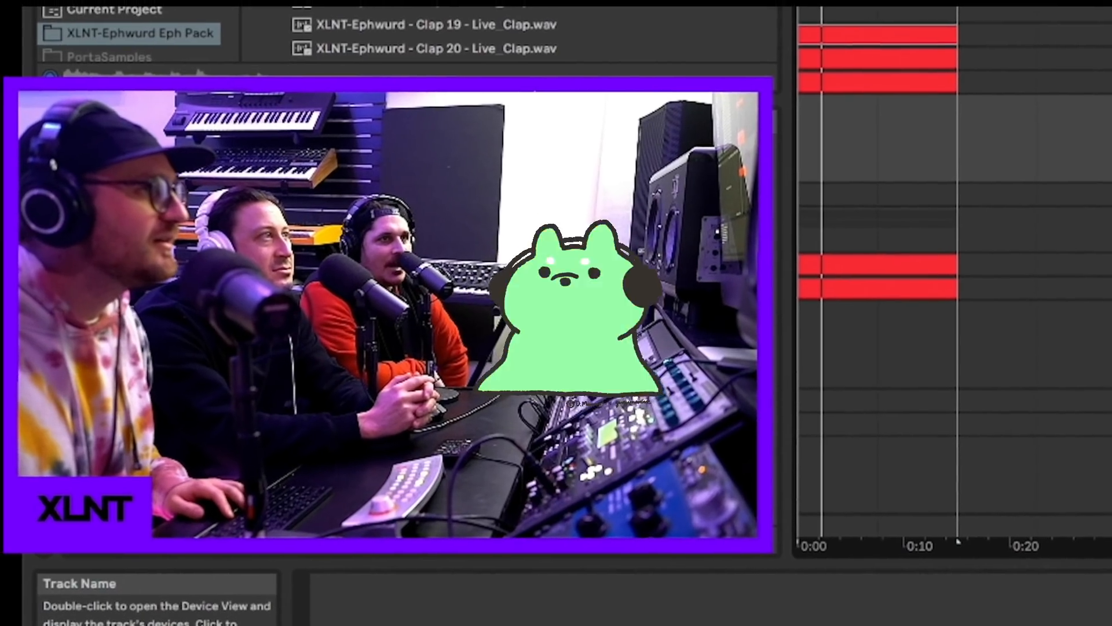
pyautogui.click(921, 336)
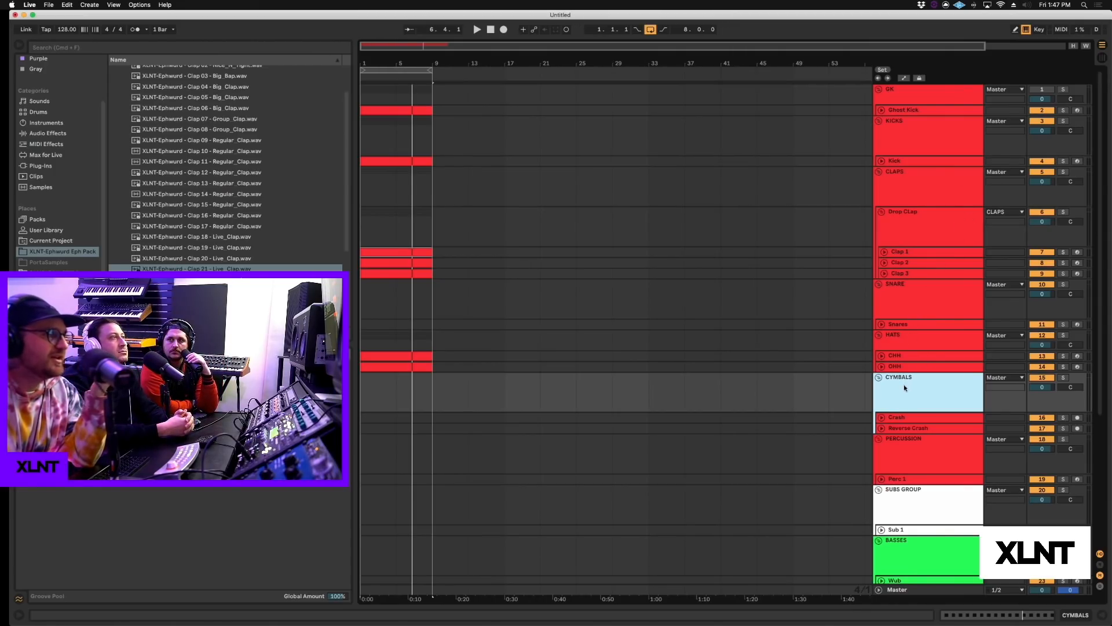
pyautogui.doubleClick(904, 343)
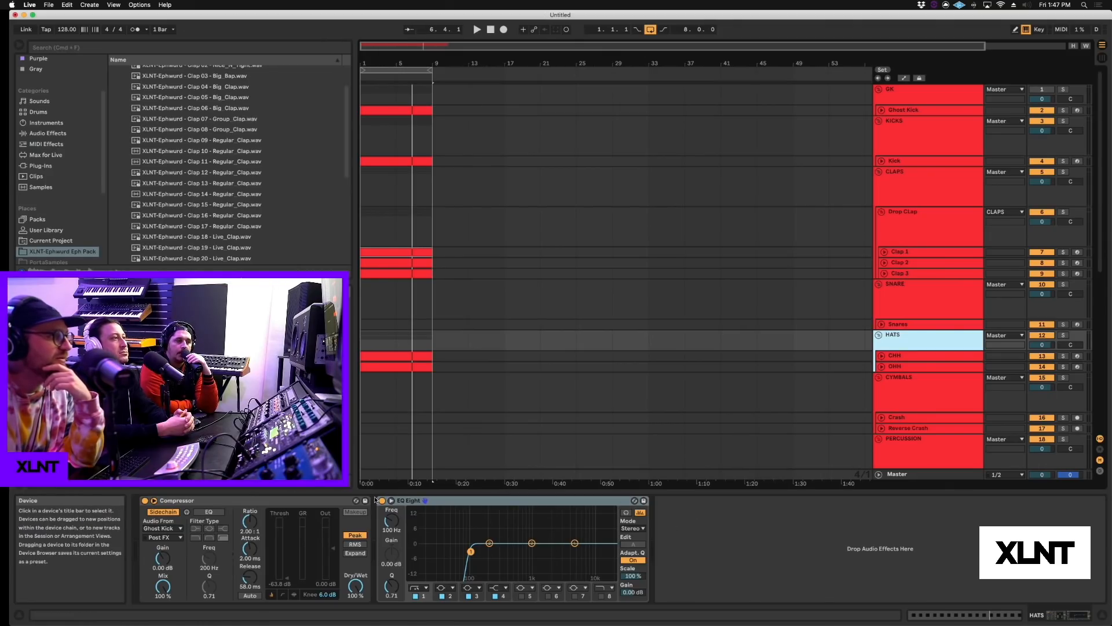
pyautogui.click(238, 499)
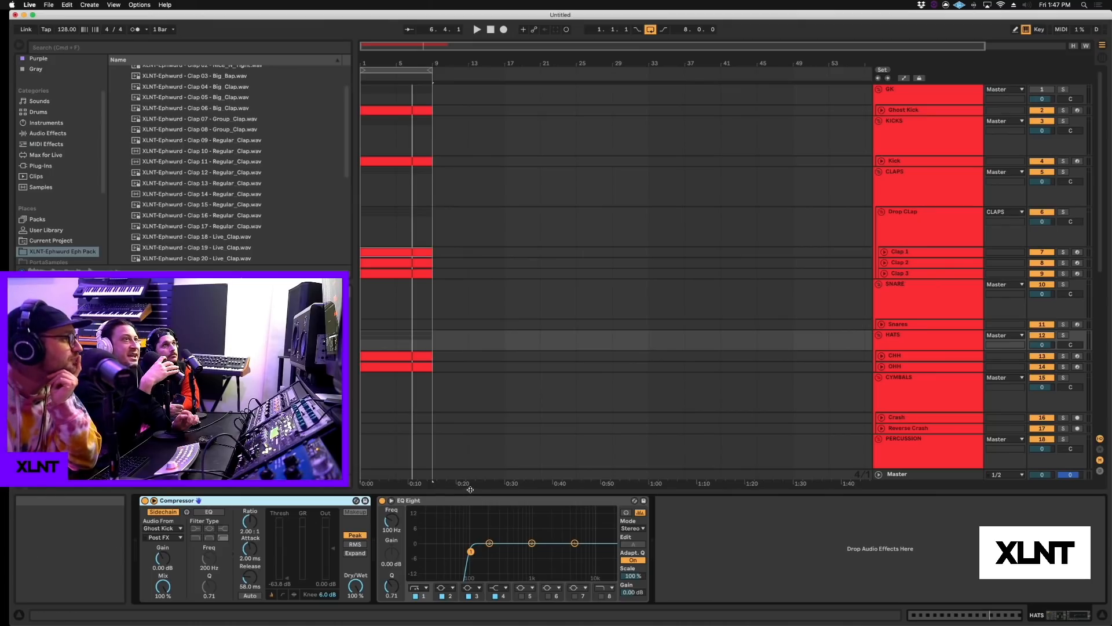
pyautogui.press('super+alt+l')
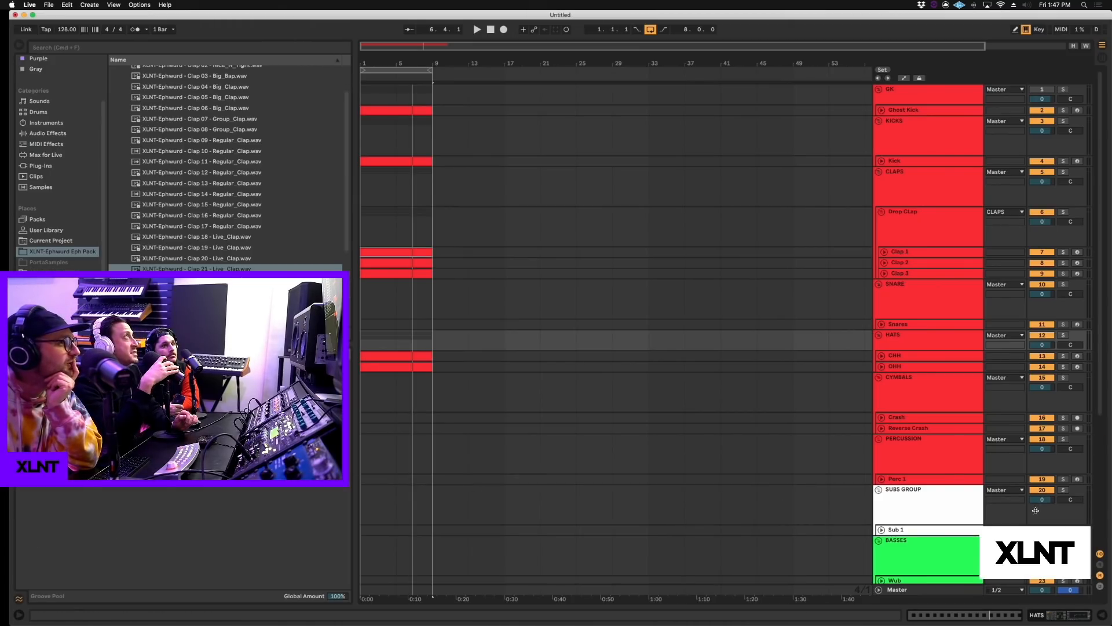
pyautogui.scroll(-5, 780, 439)
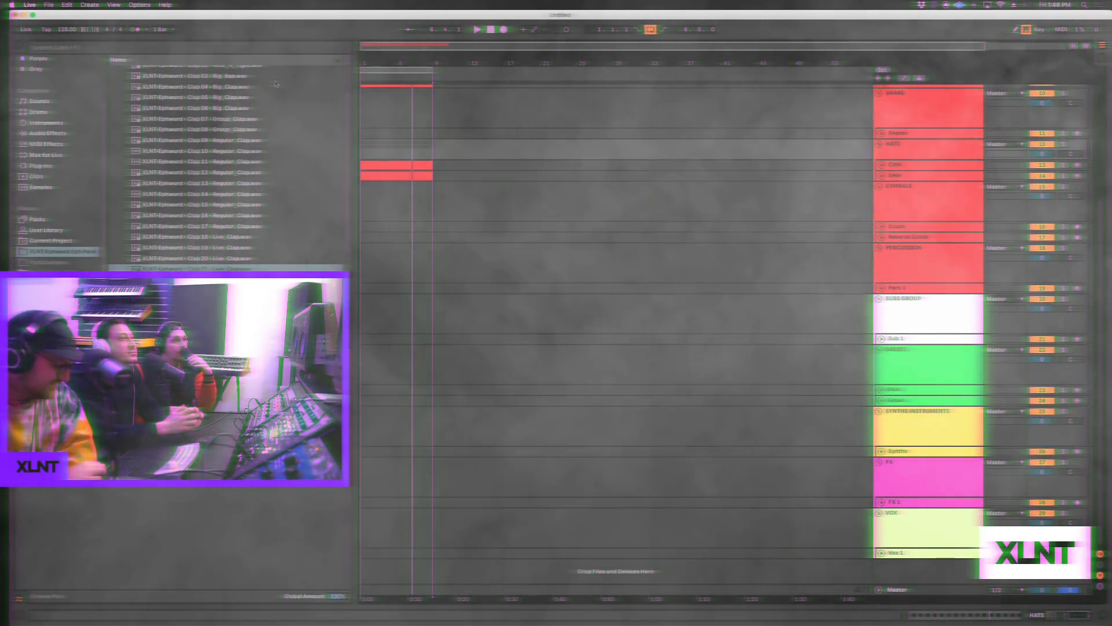
# - Start saving the current set as the default set in the File Folder preferences, cancel the overwrite and close the preferences
pyautogui.press('super+comma')
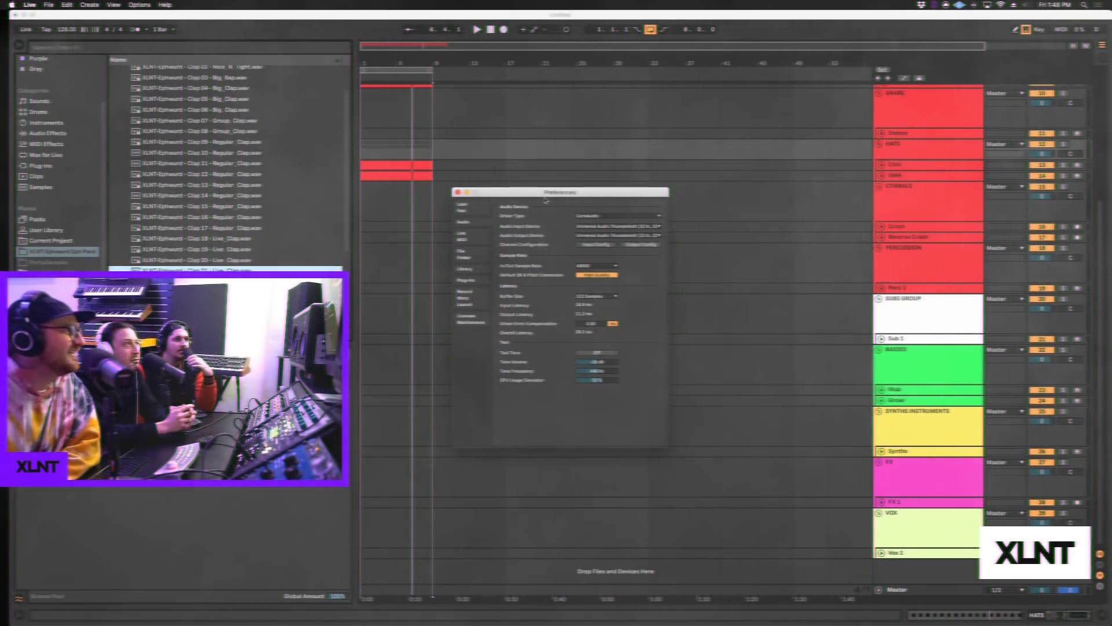
pyautogui.moveTo(521, 190); pyautogui.dragTo(629, 223)
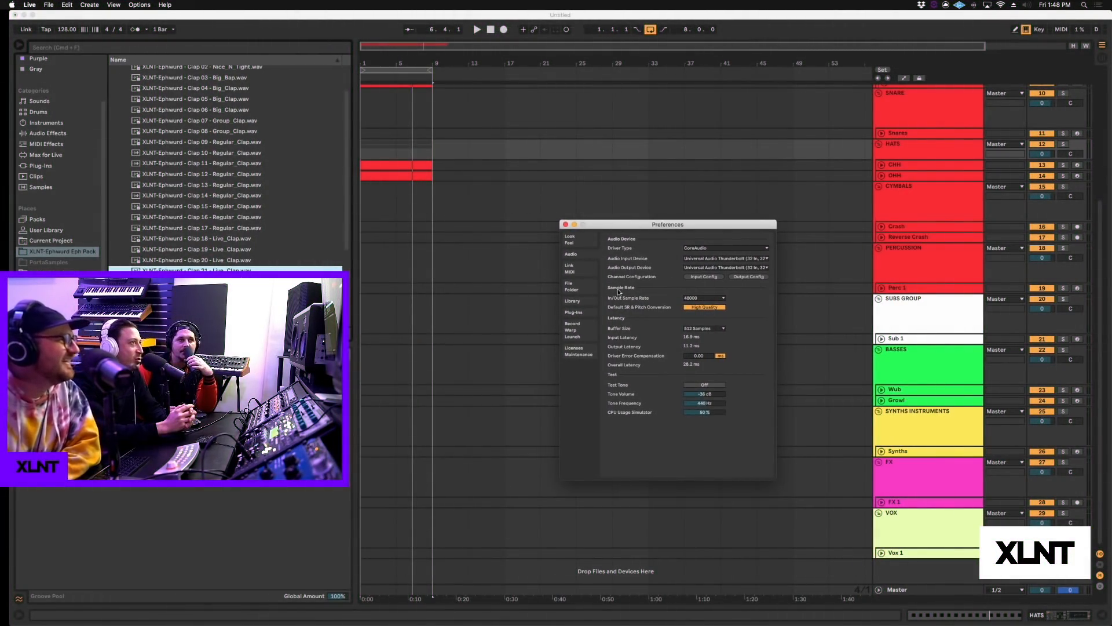
pyautogui.click(583, 301)
pyautogui.click(585, 288)
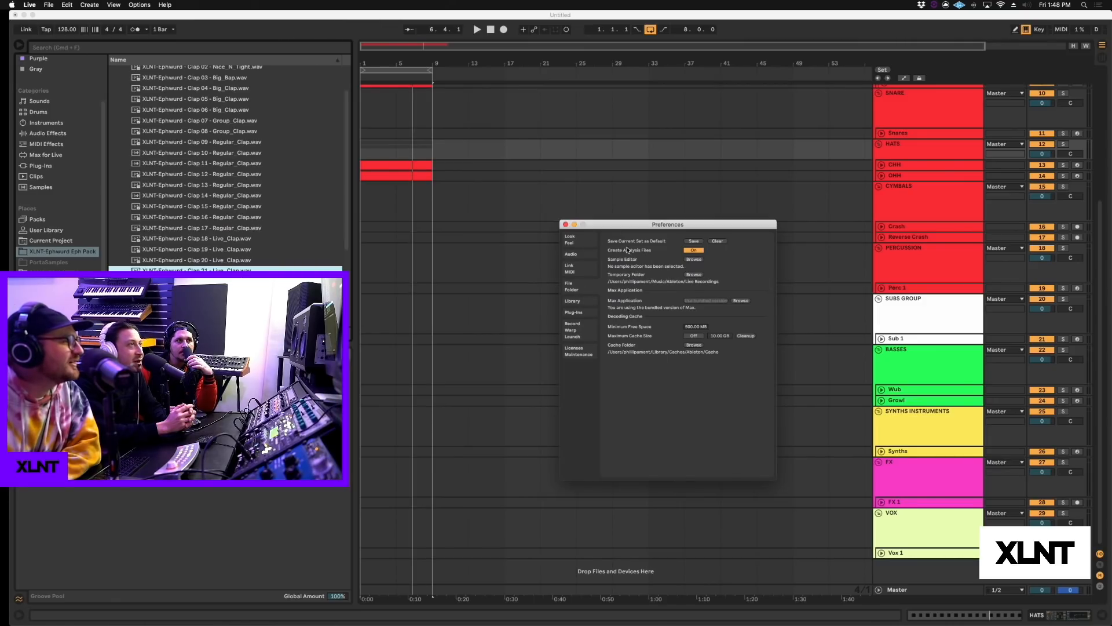
pyautogui.click(693, 241)
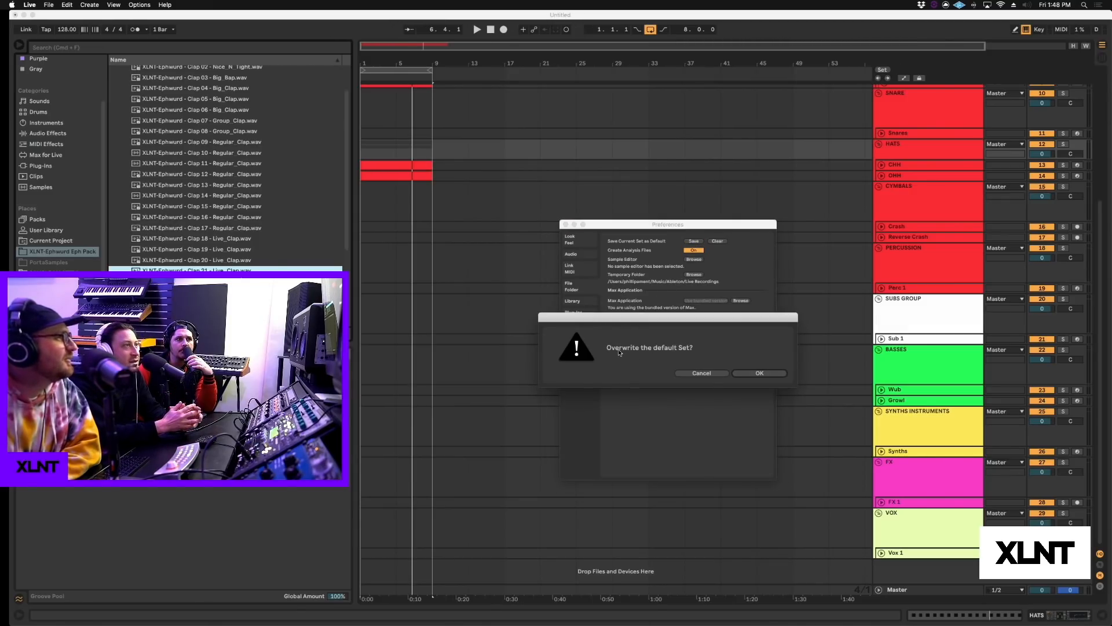
pyautogui.click(718, 374)
pyautogui.click(567, 225)
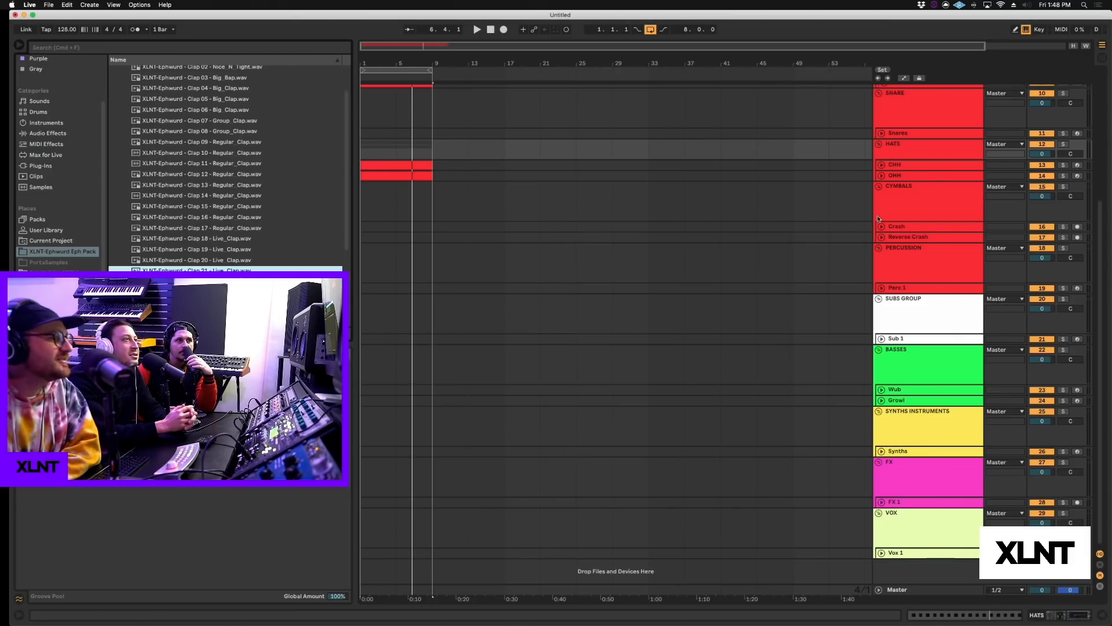
# - Delete the Serum instrument from the Sub 1 track in the SUBS GROUP
pyautogui.scroll(5, 876, 214)
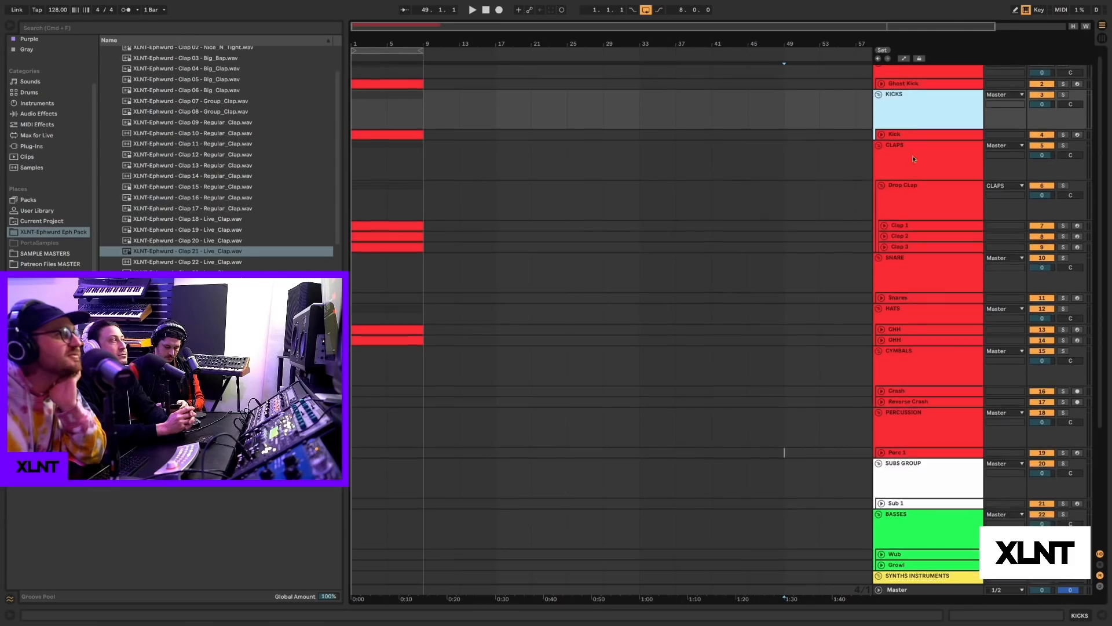
pyautogui.scroll(-5, 914, 237)
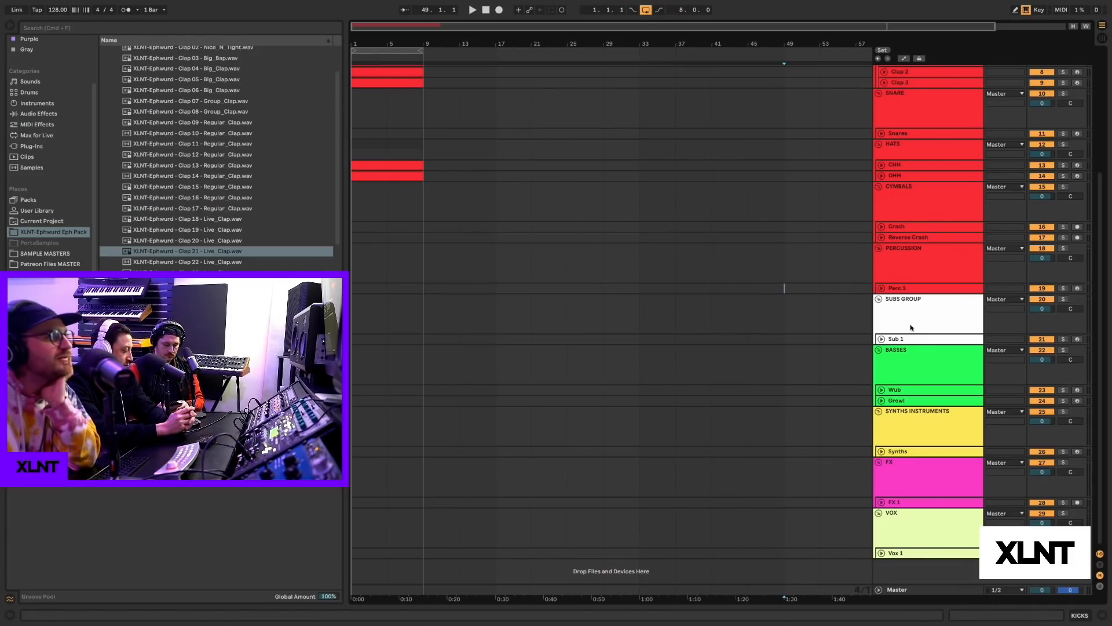
pyautogui.click(911, 326)
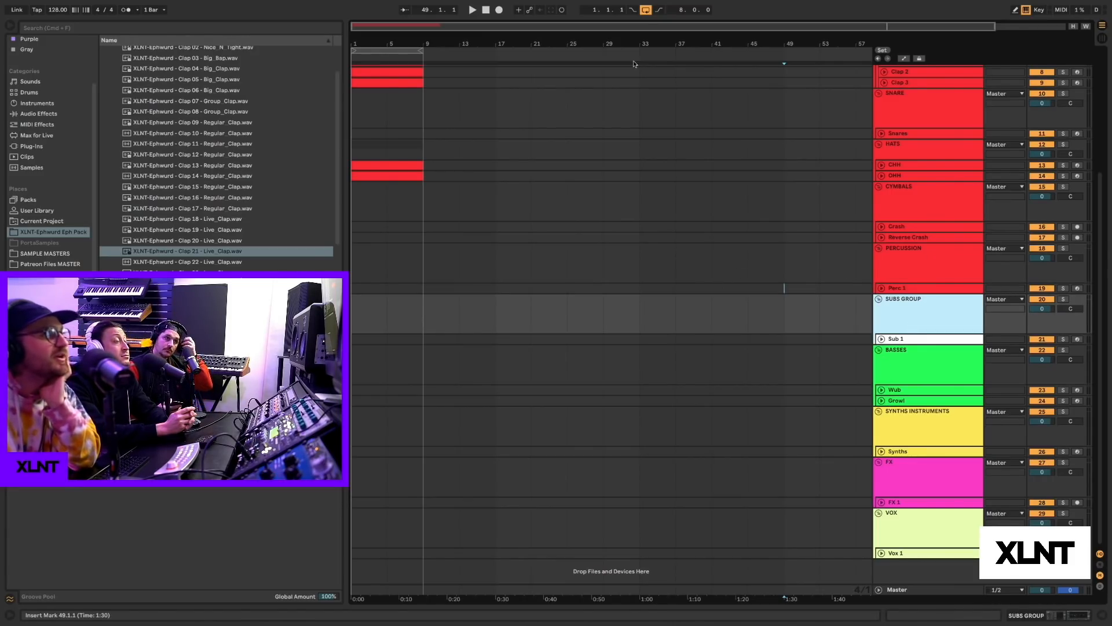
pyautogui.scroll(5, 695, 128)
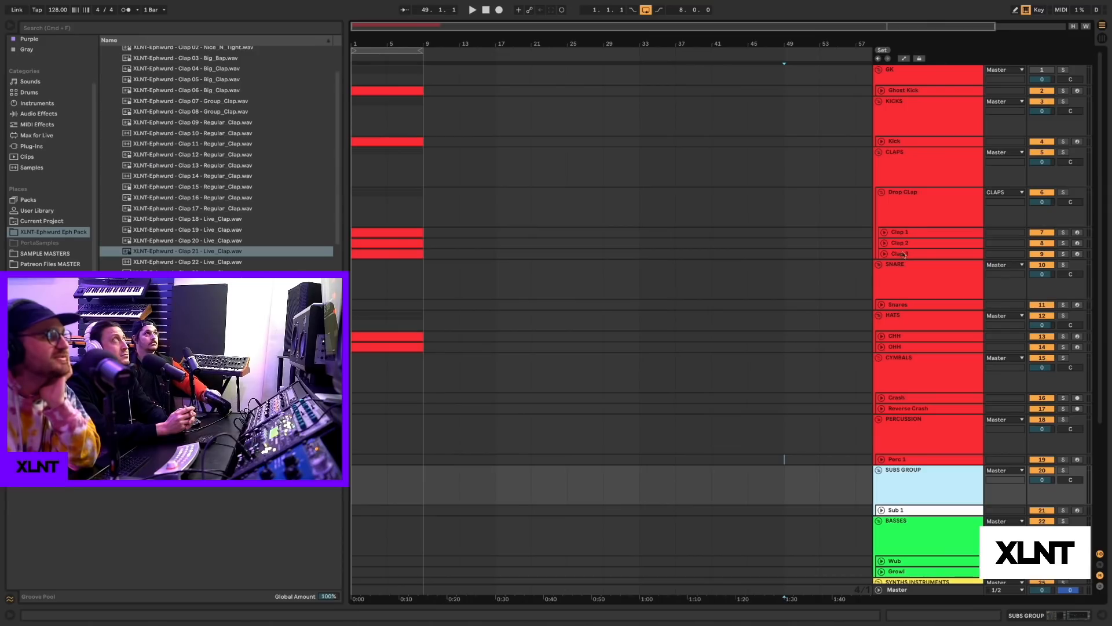
pyautogui.scroll(-5, 905, 225)
pyautogui.doubleClick(895, 338)
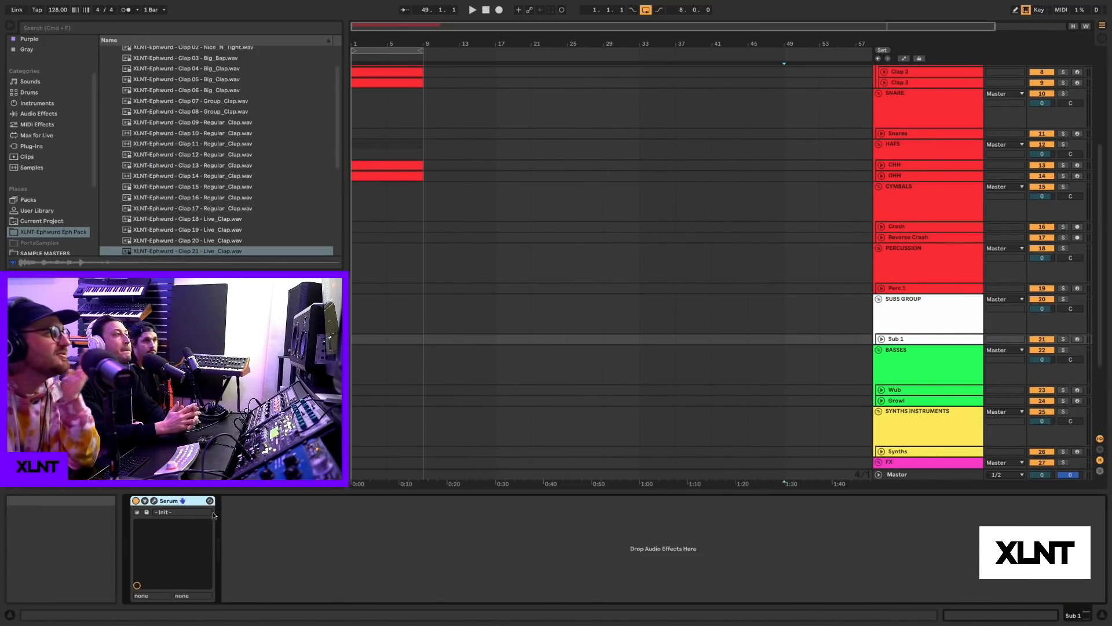
pyautogui.press('Delete')
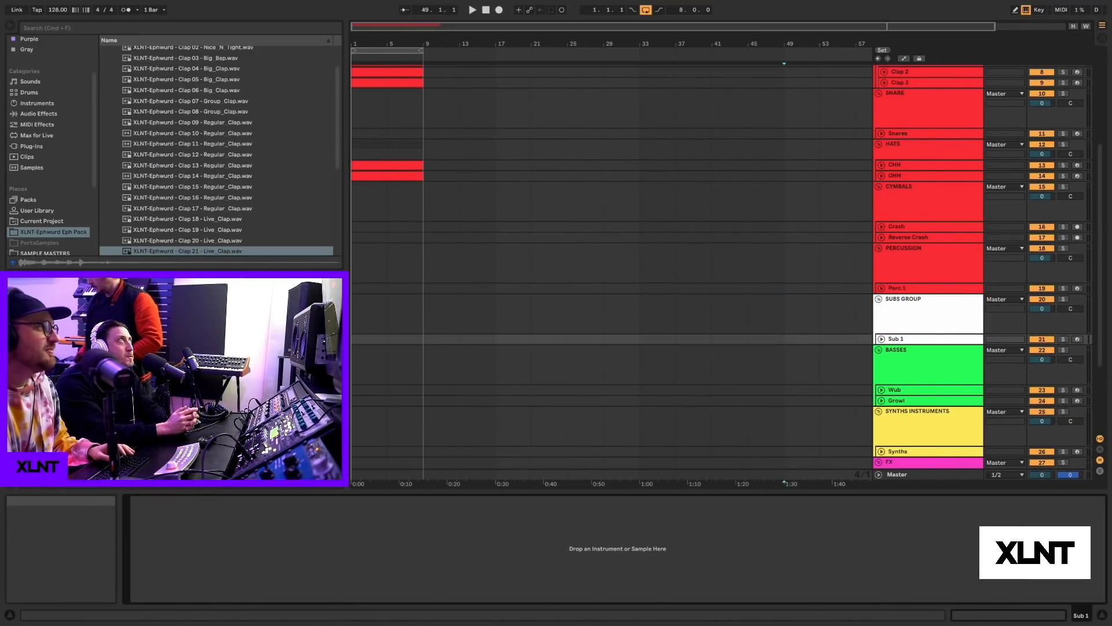
# - Load Wavetable onto the Sub 1 track and set oscillator 1's Basic Shapes wavetable position to 100 %
pyautogui.click(37, 103)
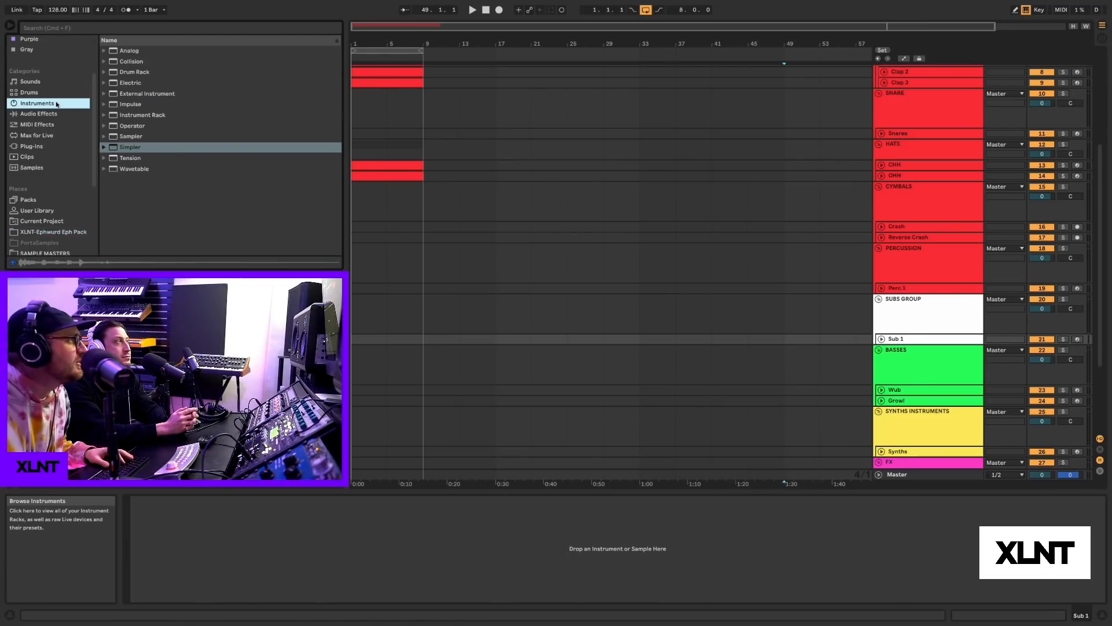
pyautogui.click(115, 170)
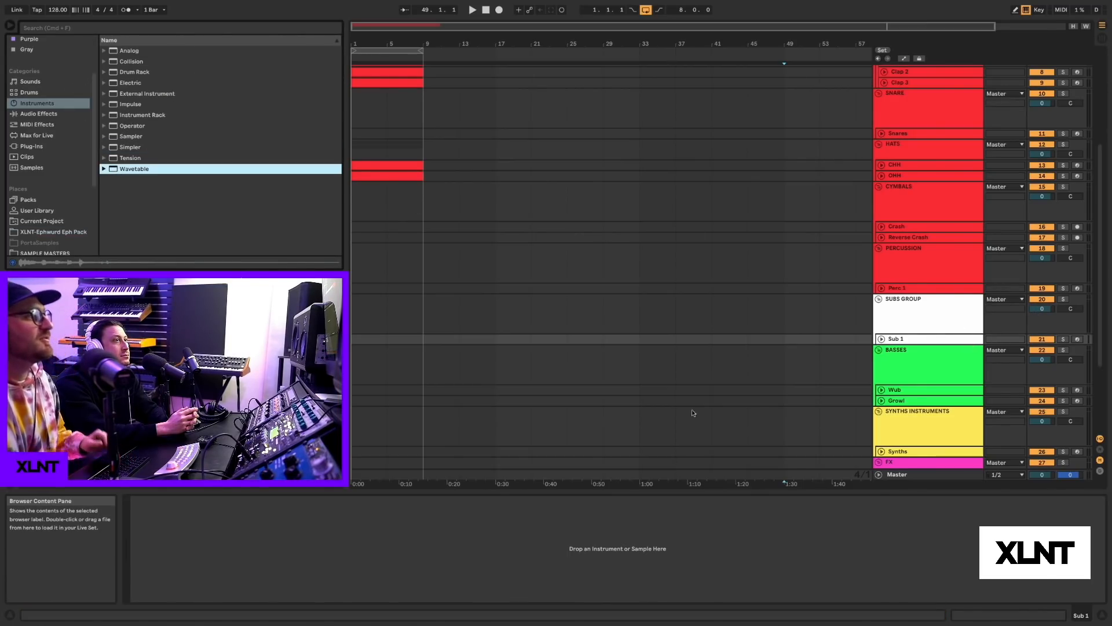
pyautogui.press('Return')
pyautogui.moveTo(318, 570); pyautogui.dragTo(318, 518)
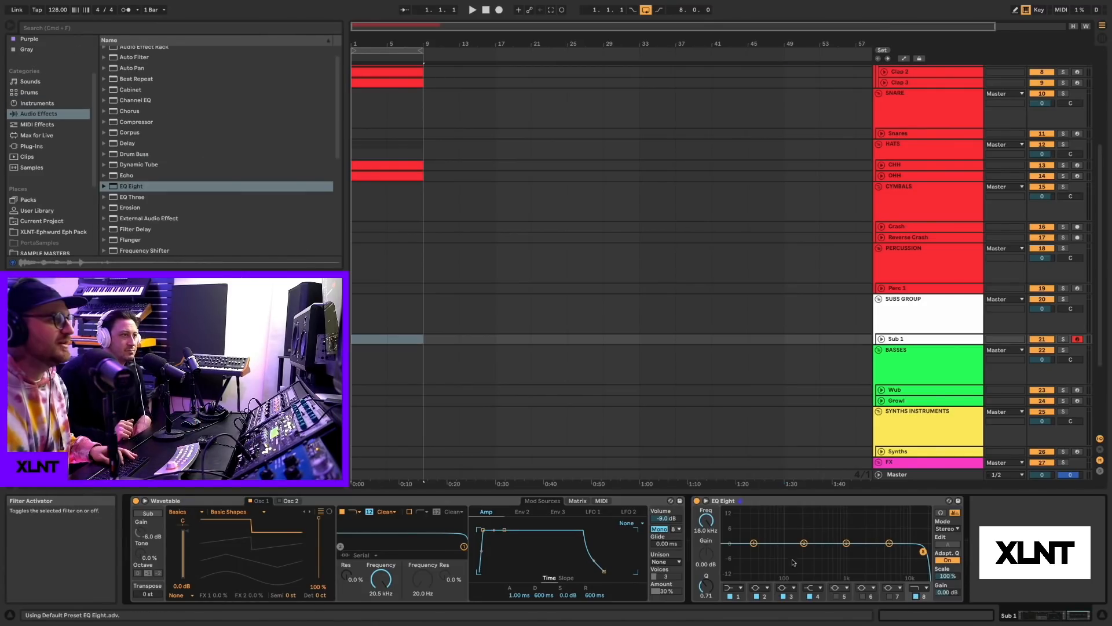
# - Lower the EQ Eight high-cut filter on the Sub 1 track to 138 Hz and recheck the track's devices
pyautogui.moveTo(701, 520); pyautogui.dragTo(701, 574)
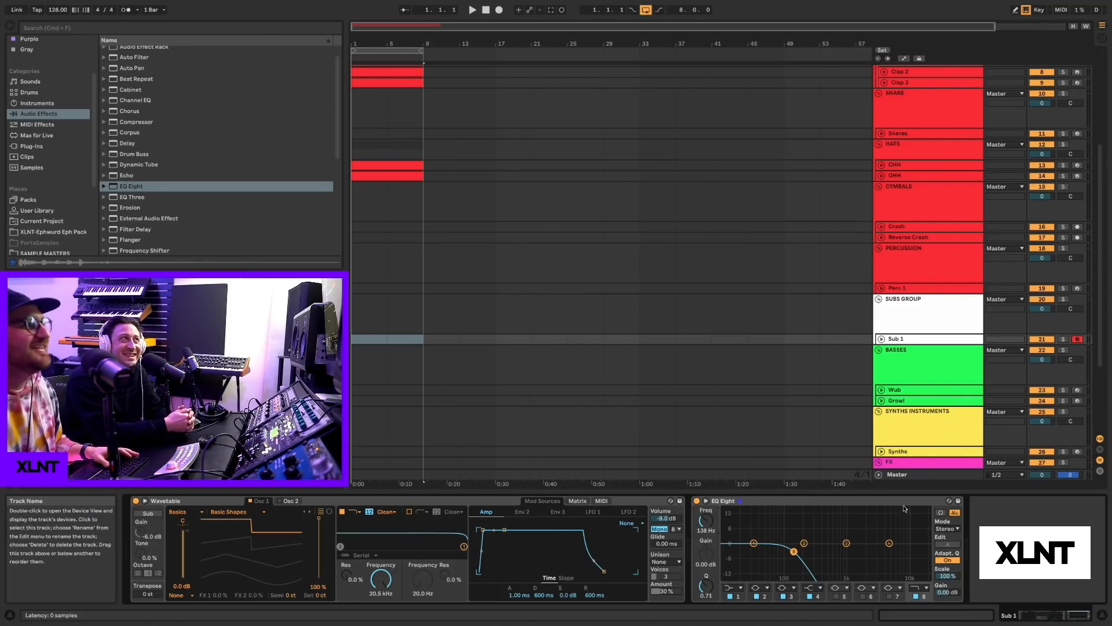
pyautogui.press('super+alt+l')
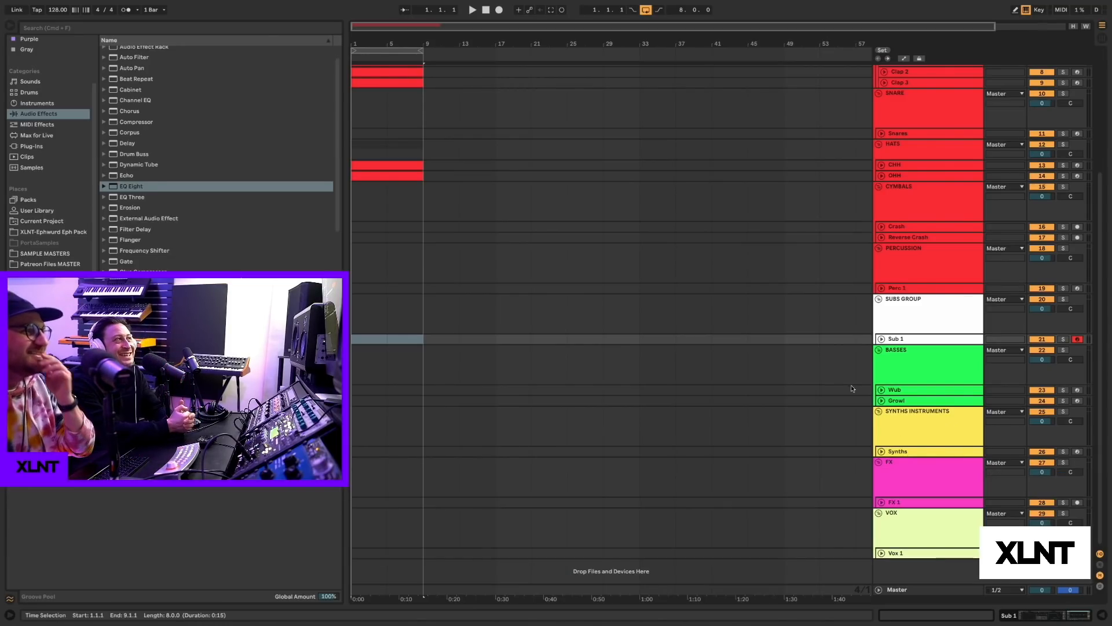
pyautogui.click(910, 340)
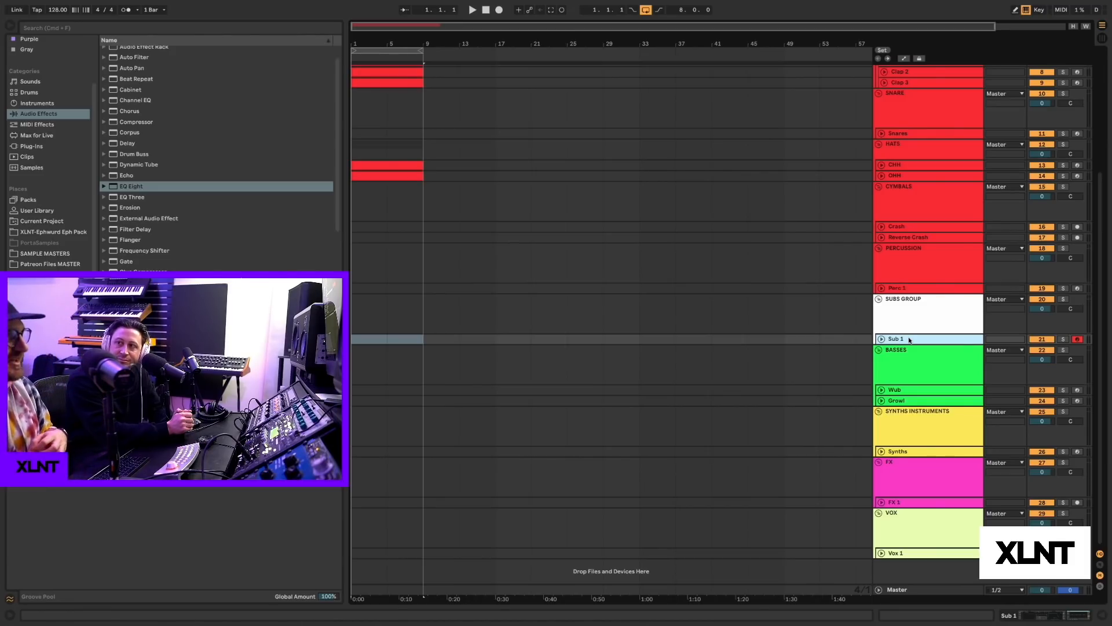
pyautogui.doubleClick(909, 340)
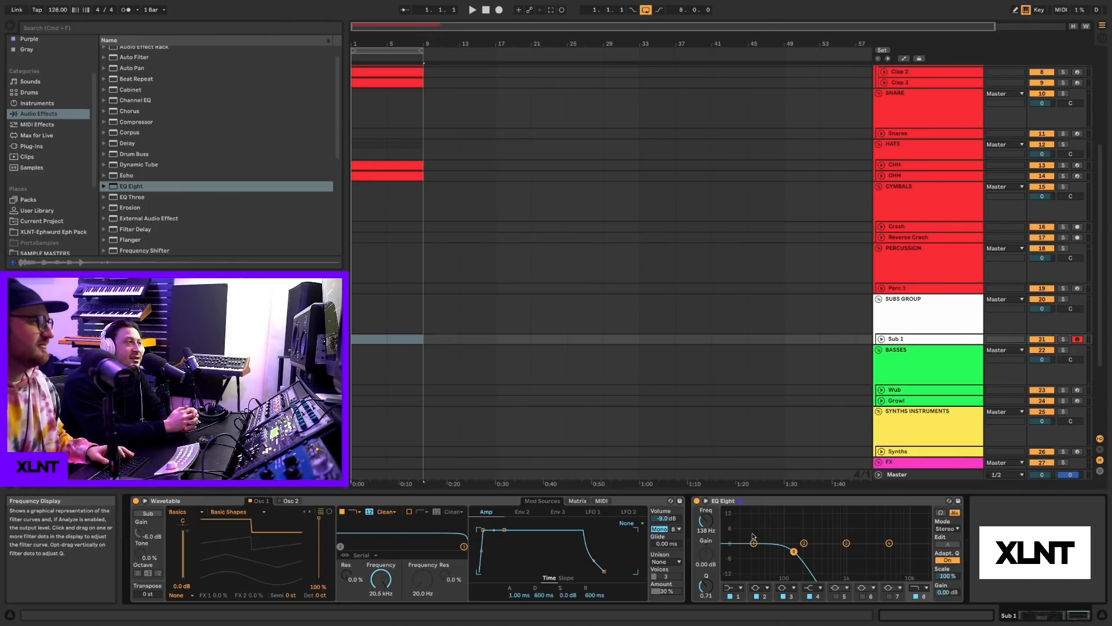
# - Look over the track groups and zoom the timeline in on the eight-bar drum clips
pyautogui.scroll(5, 749, 404)
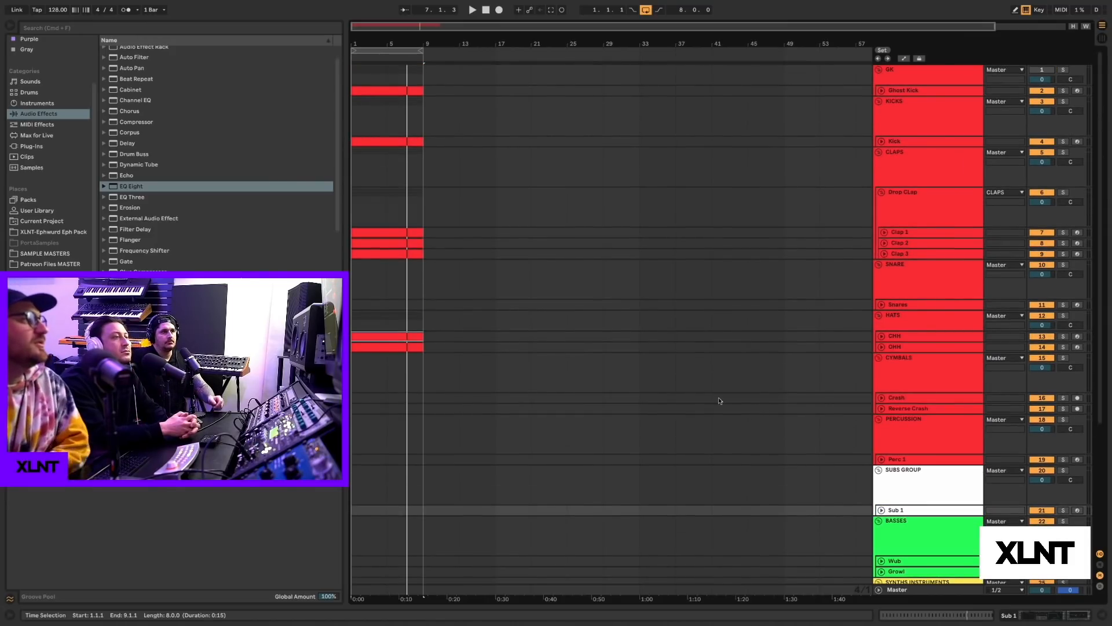
pyautogui.scroll(1, 216, 173)
pyautogui.scroll(-5, 612, 325)
pyautogui.scroll(5, 612, 325)
pyautogui.hscroll(2, 610, 322)
pyautogui.scroll(-1, 499, 258)
pyautogui.hscroll(-2, 499, 258)
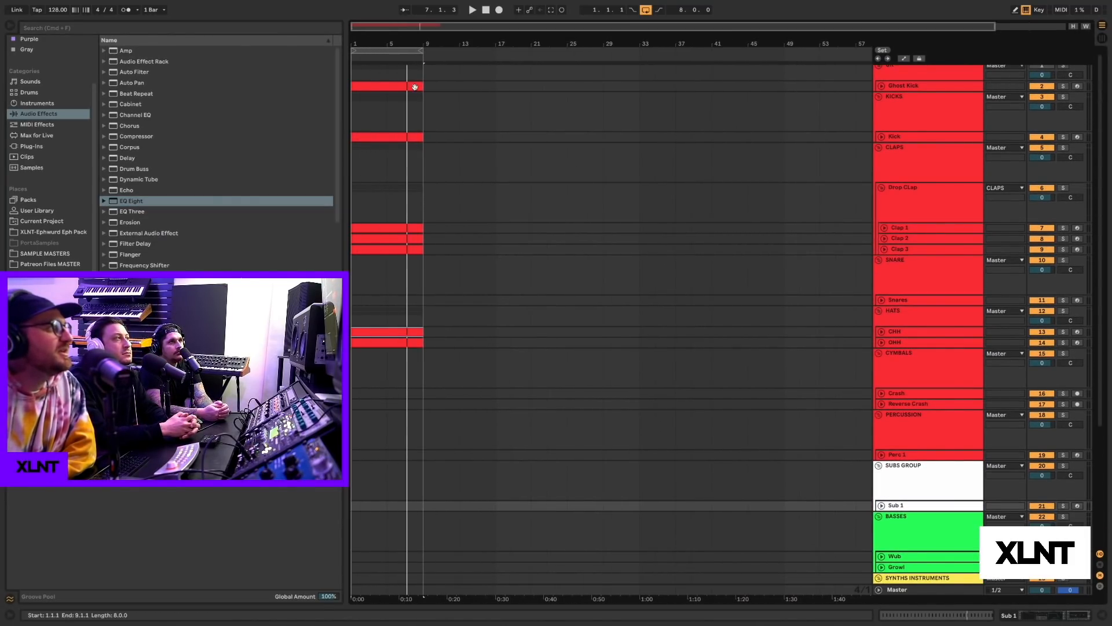
pyautogui.moveTo(379, 40); pyautogui.dragTo(379, 67)
# - Review the Clap 3 track and the CLAPS and SNARE groups, and open the HATS group's devices
pyautogui.click(916, 248)
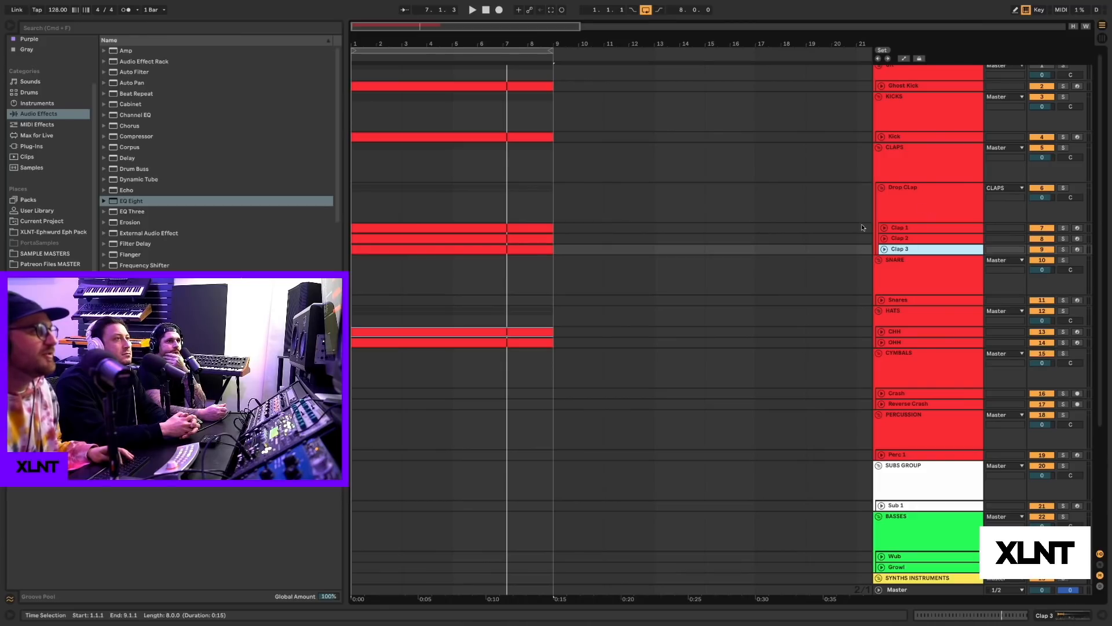
pyautogui.click(902, 172)
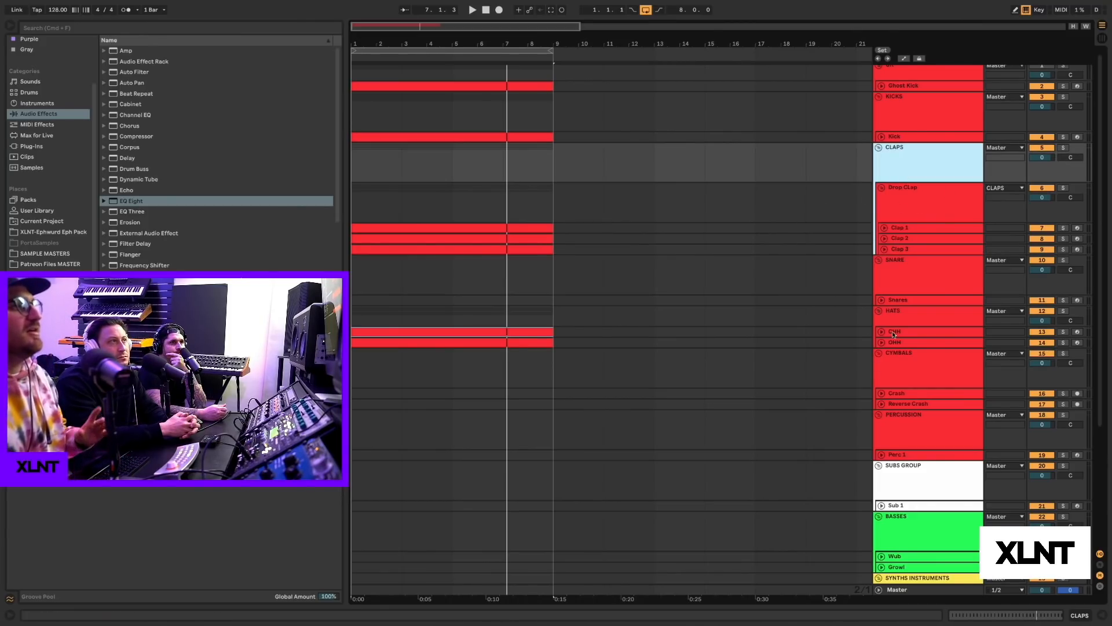
pyautogui.click(922, 283)
pyautogui.doubleClick(910, 315)
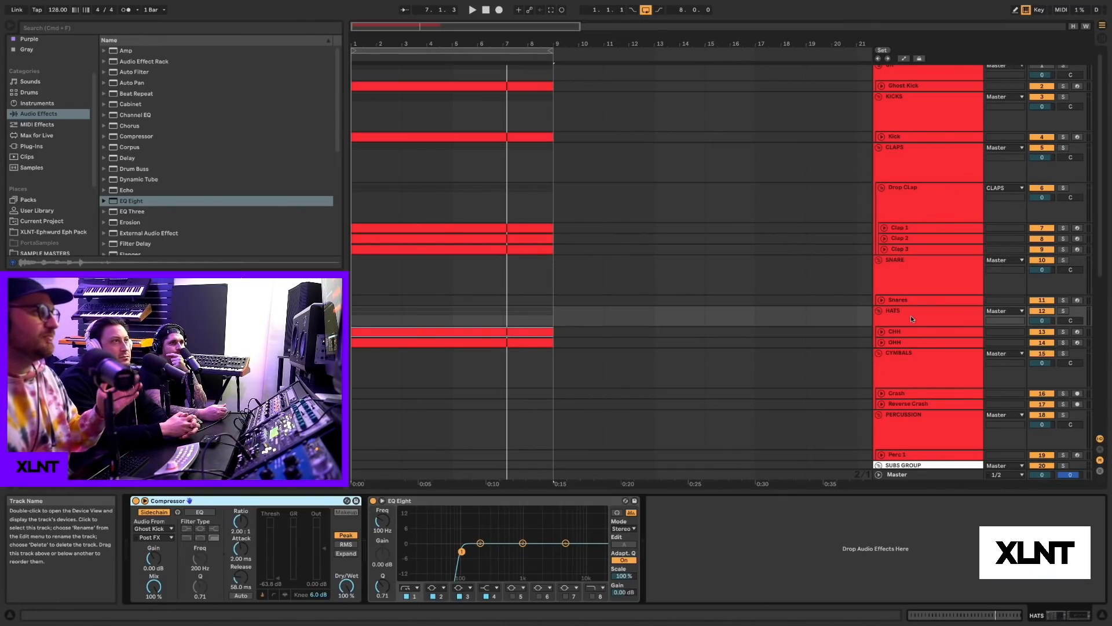
# - Recheck the HATS group's Compressor and EQ Eight and hide the device view to see the lower track groups
pyautogui.doubleClick(643, 490)
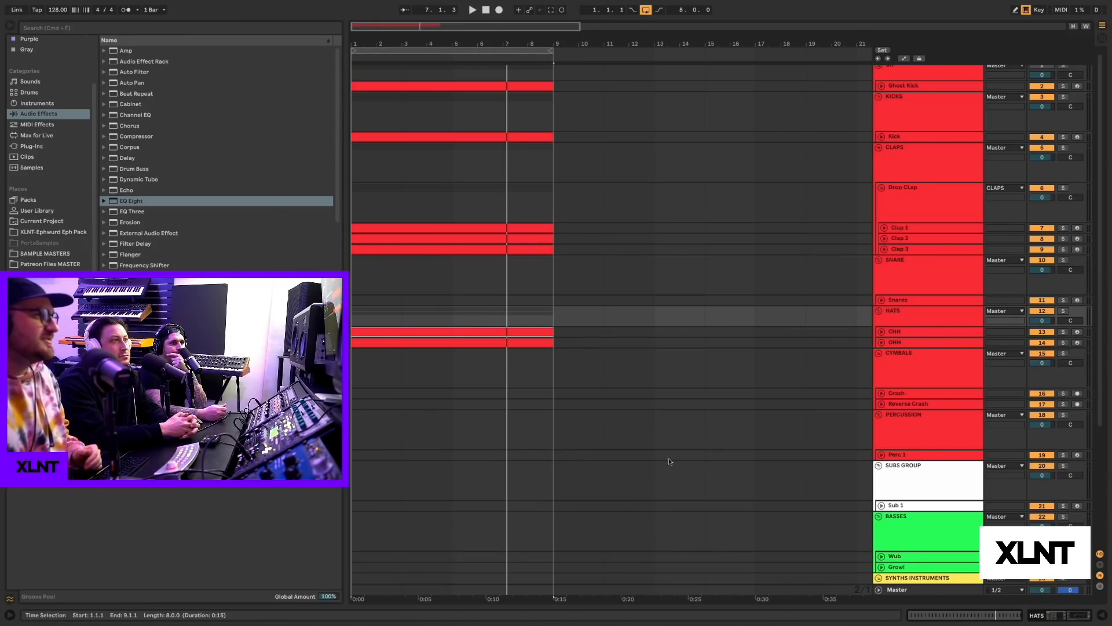
pyautogui.doubleClick(903, 318)
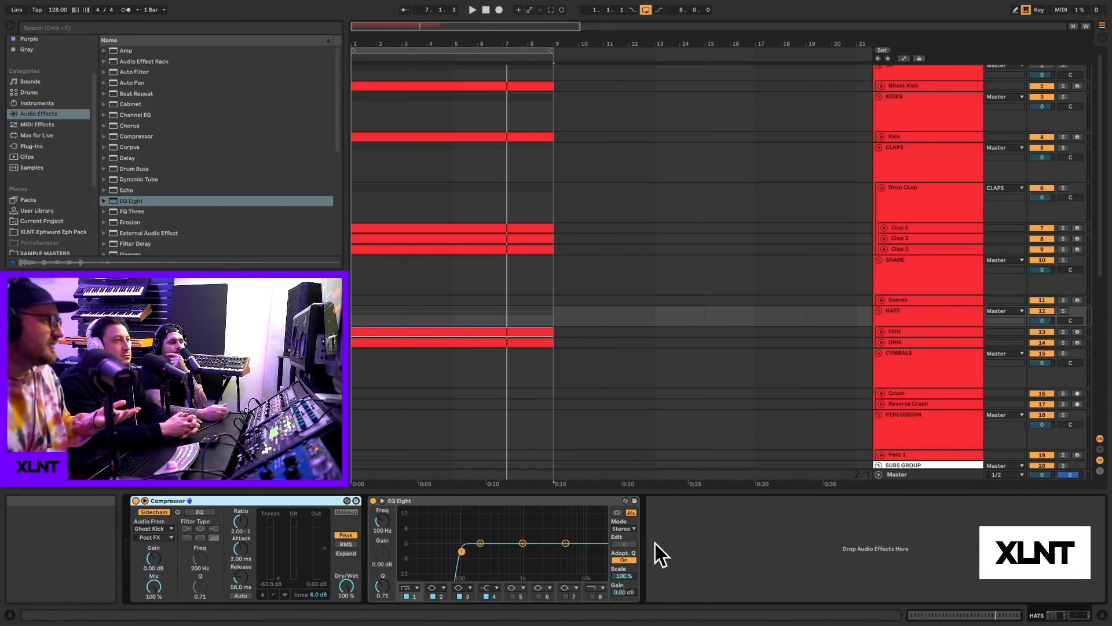
pyautogui.doubleClick(648, 490)
pyautogui.scroll(-5, 869, 501)
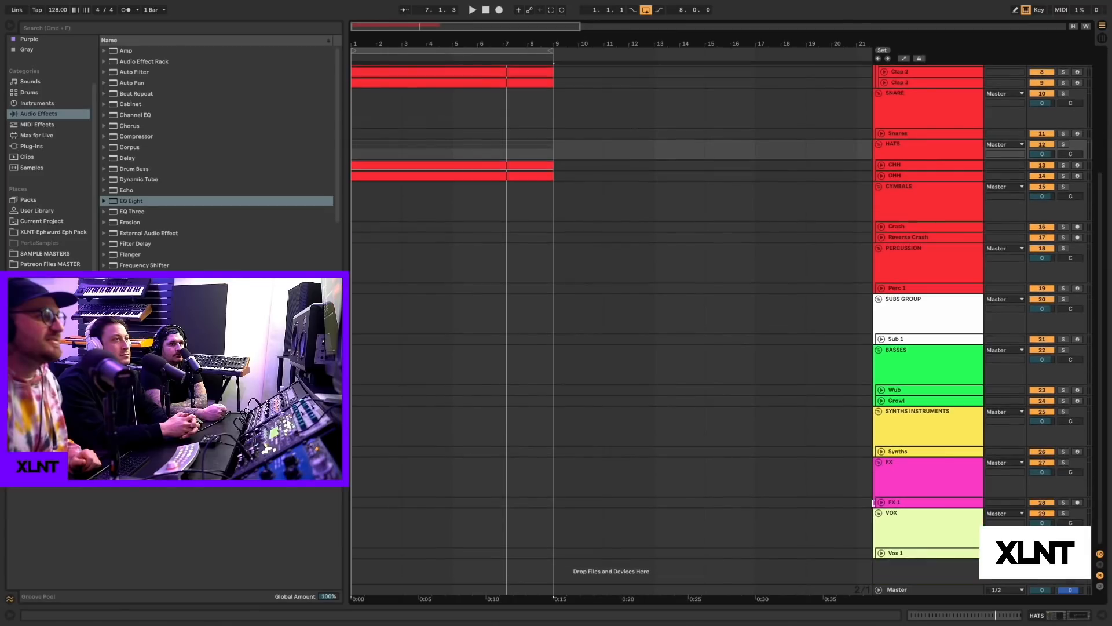
# - Arm the Wub track and play the eight-bar drum loop from the start
pyautogui.click(1078, 339)
pyautogui.click(1076, 390)
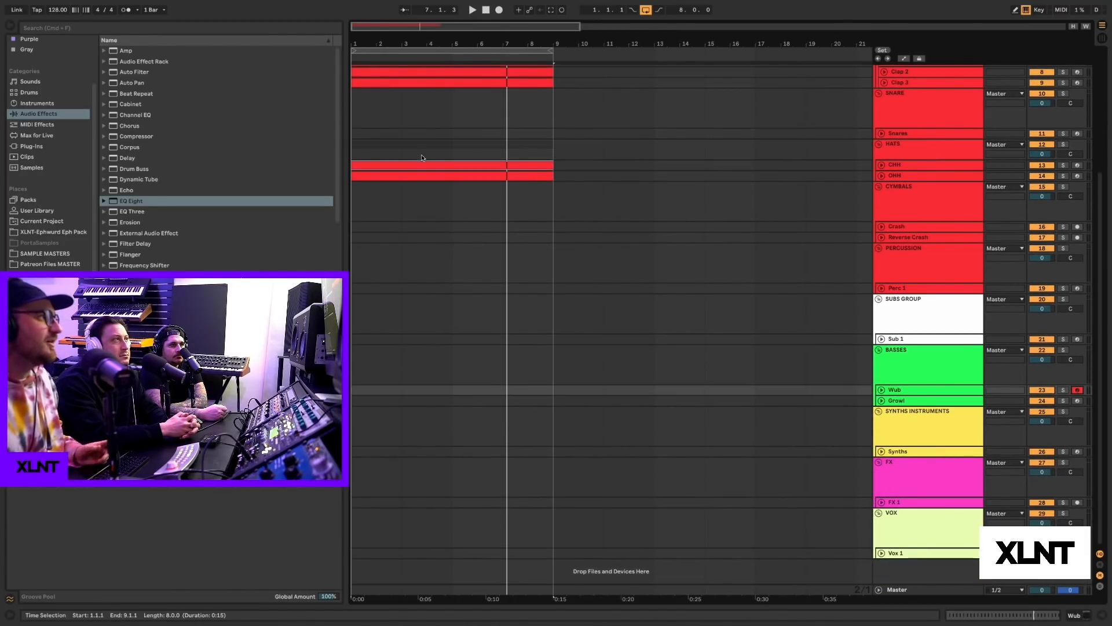
pyautogui.click(419, 165)
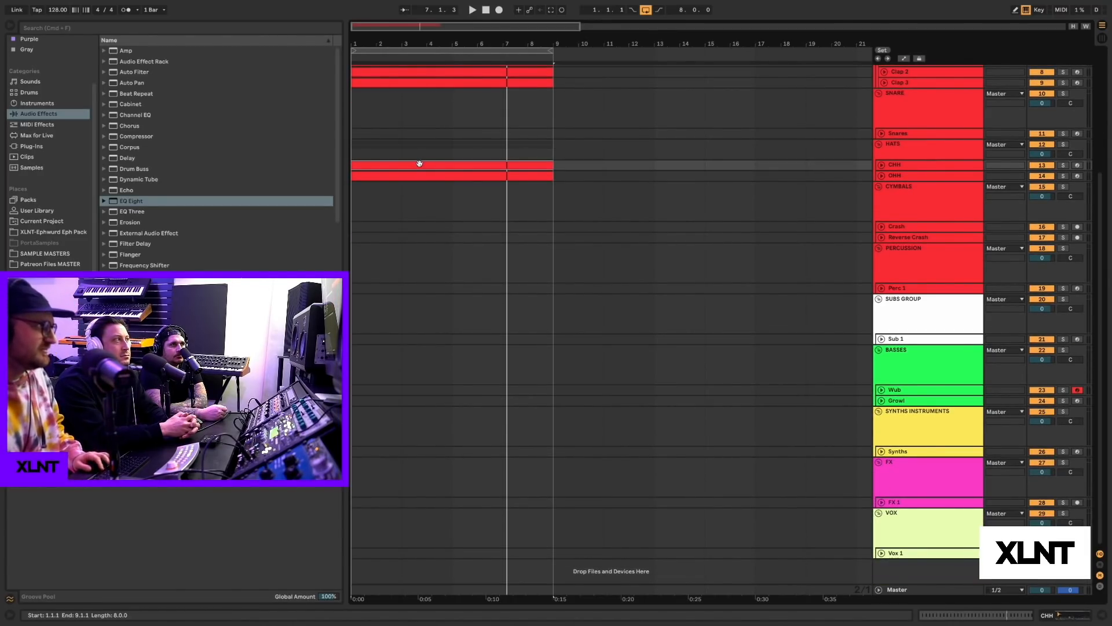
pyautogui.press('space')
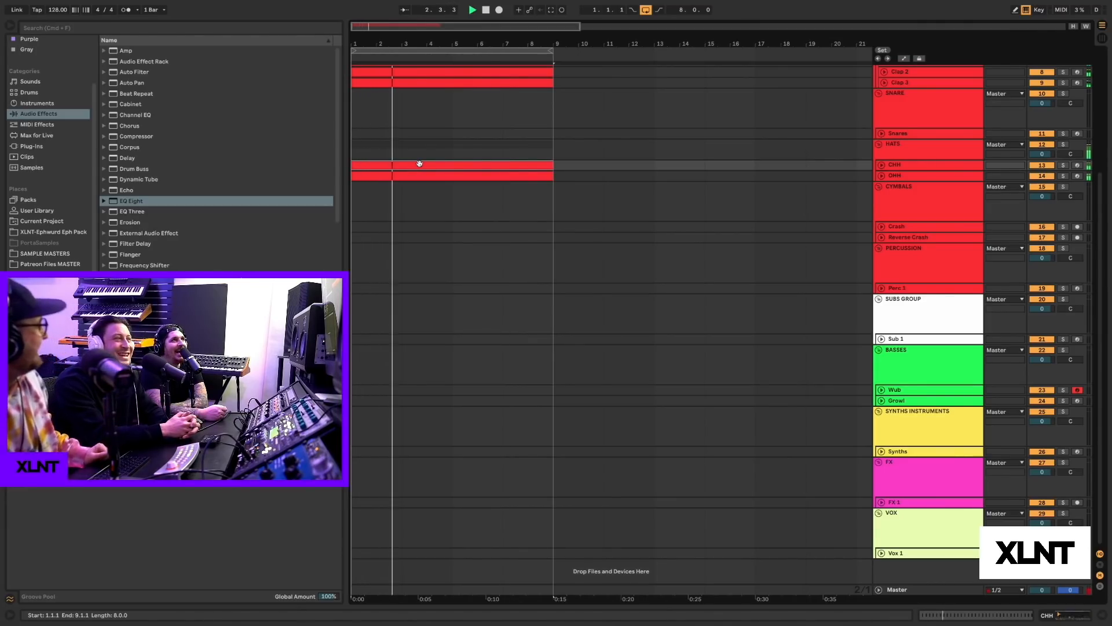
# - Arm the Sub 1 track and fill its eight-bar MIDI clip with a one-beat F0 note at the start of each bar
pyautogui.click(1077, 338)
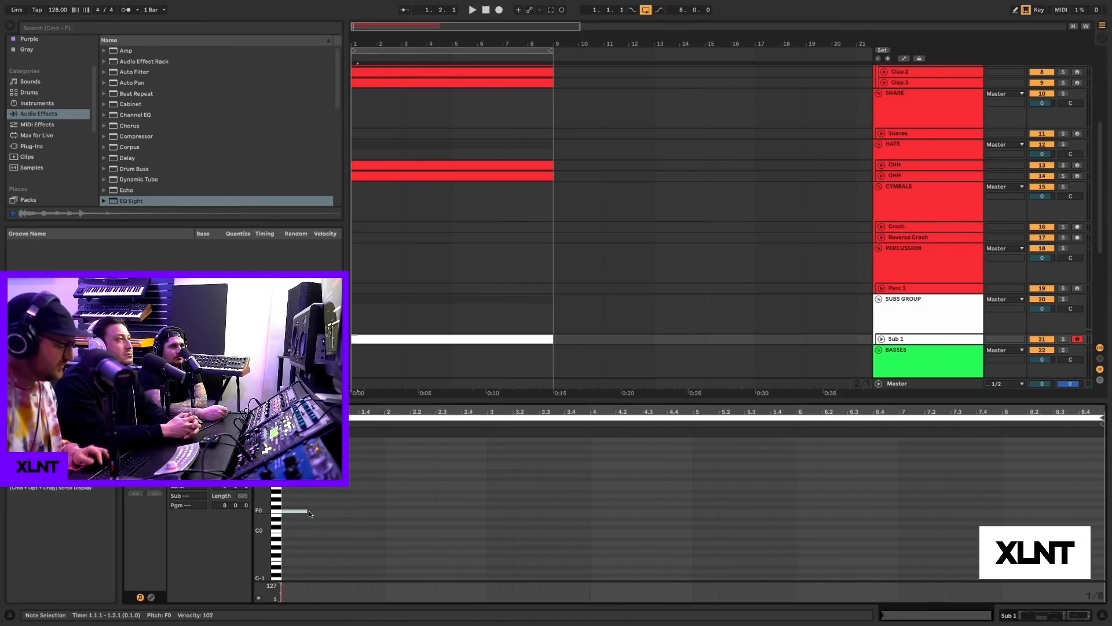
pyautogui.press('v')
pyautogui.doubleClick(381, 511)
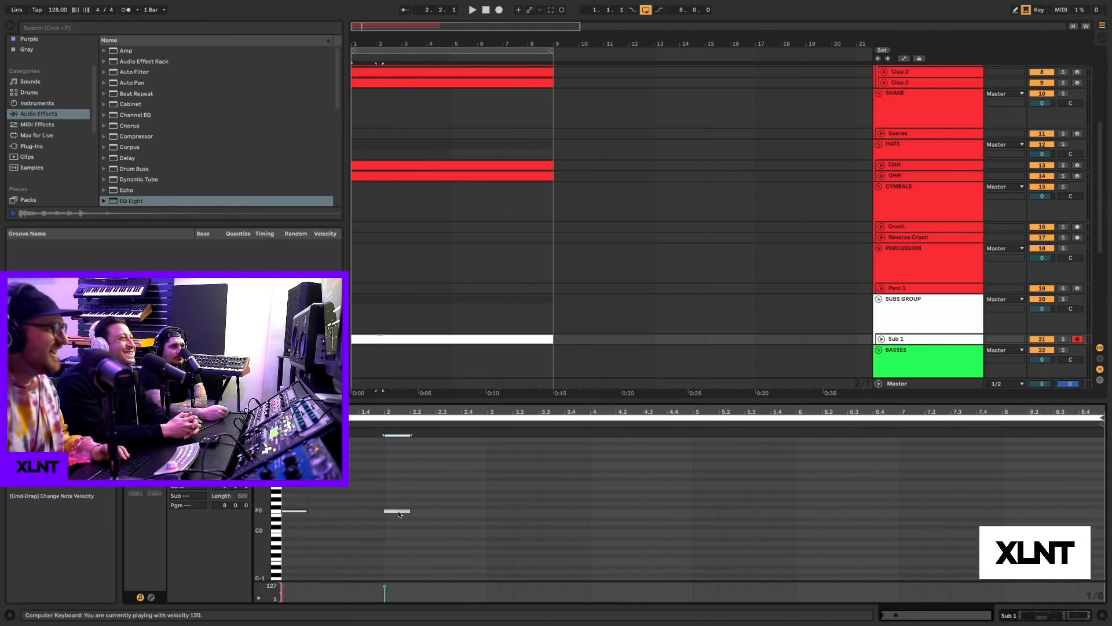
pyautogui.doubleClick(486, 511)
pyautogui.doubleClick(589, 510)
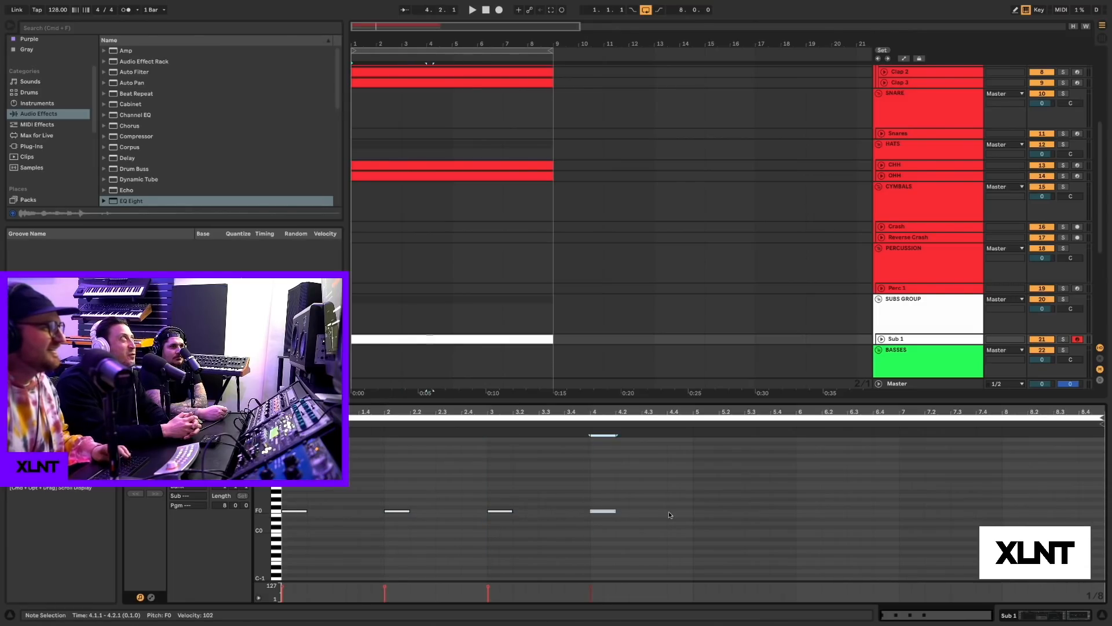
pyautogui.click(693, 512)
pyautogui.doubleClick(696, 511)
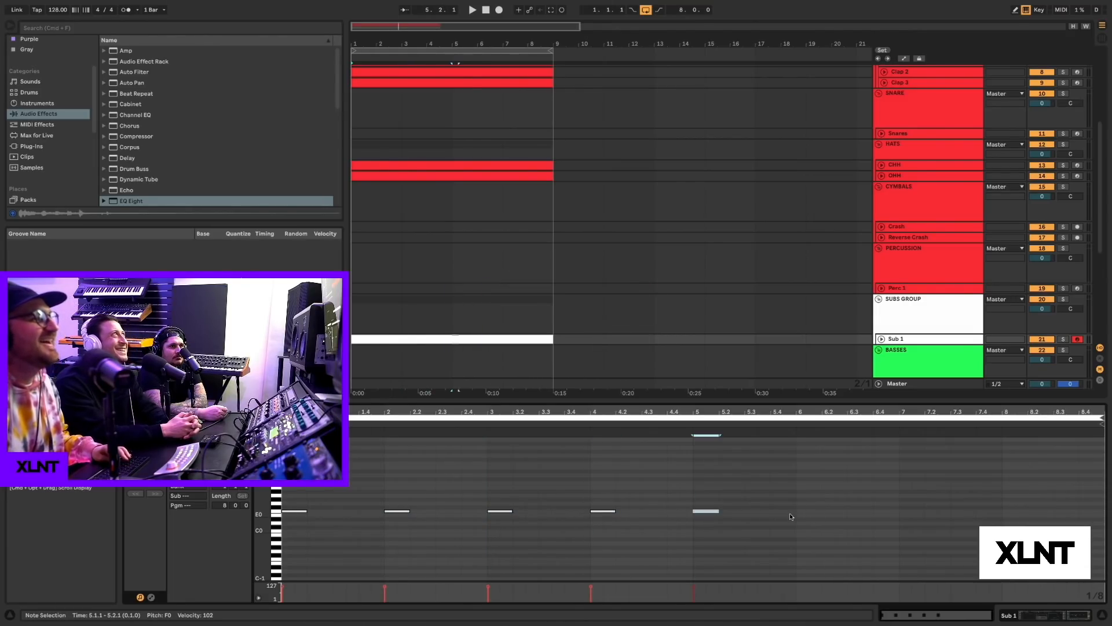
pyautogui.doubleClick(795, 512)
# - Close the clip editor and inspect the Compressor and EQ Eight on the BASSES and SUBS GROUP tracks
pyautogui.scroll(-3, 468, 251)
pyautogui.click(468, 251)
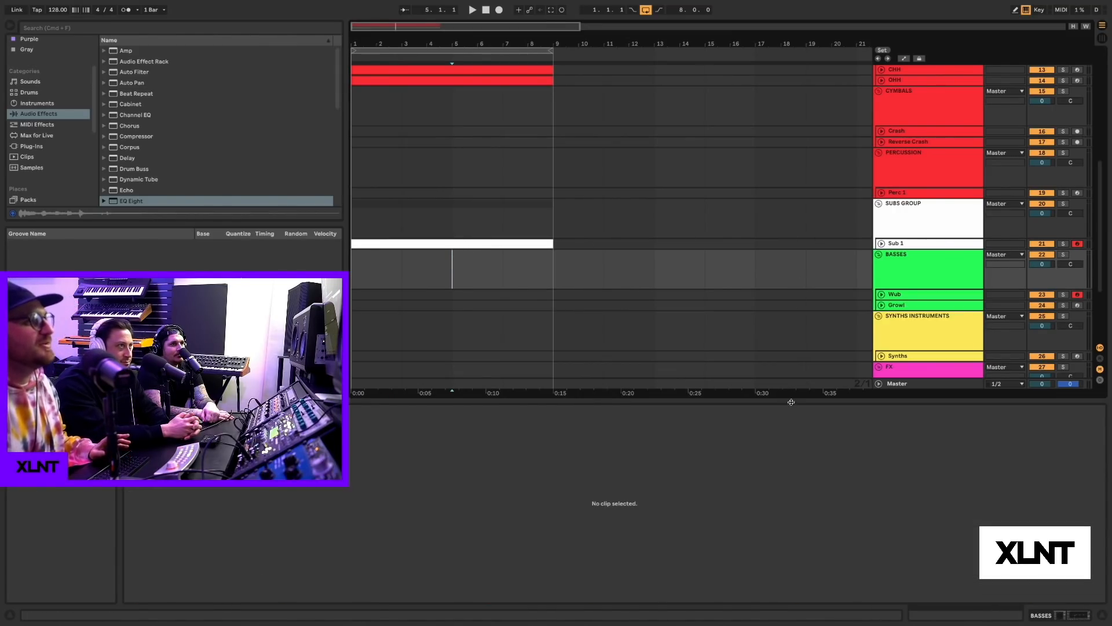
pyautogui.press('super+alt+l')
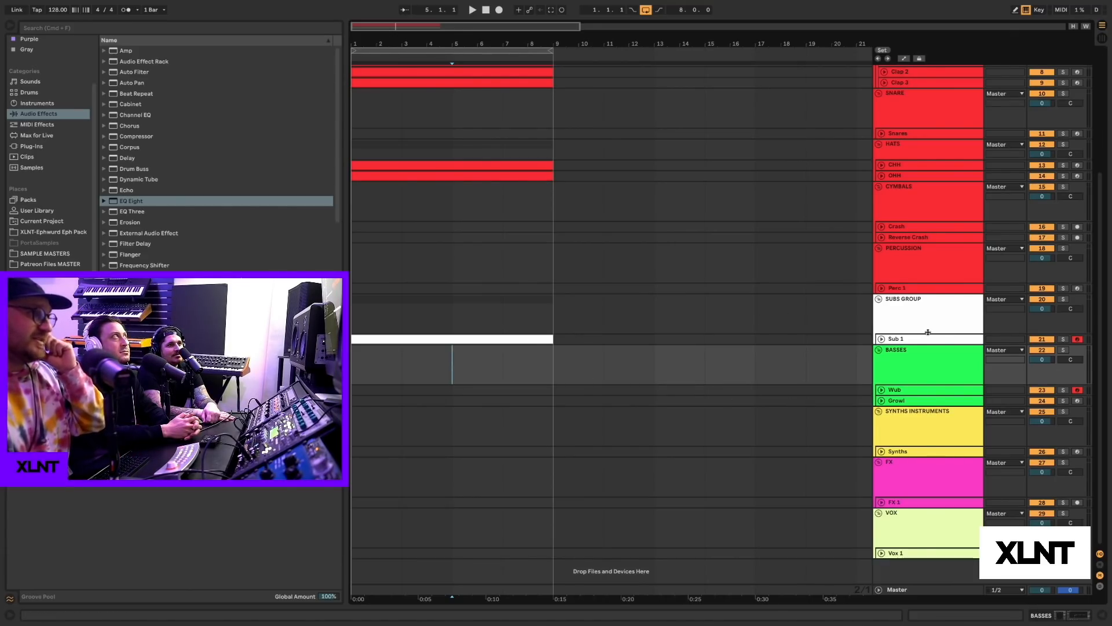
pyautogui.doubleClick(906, 370)
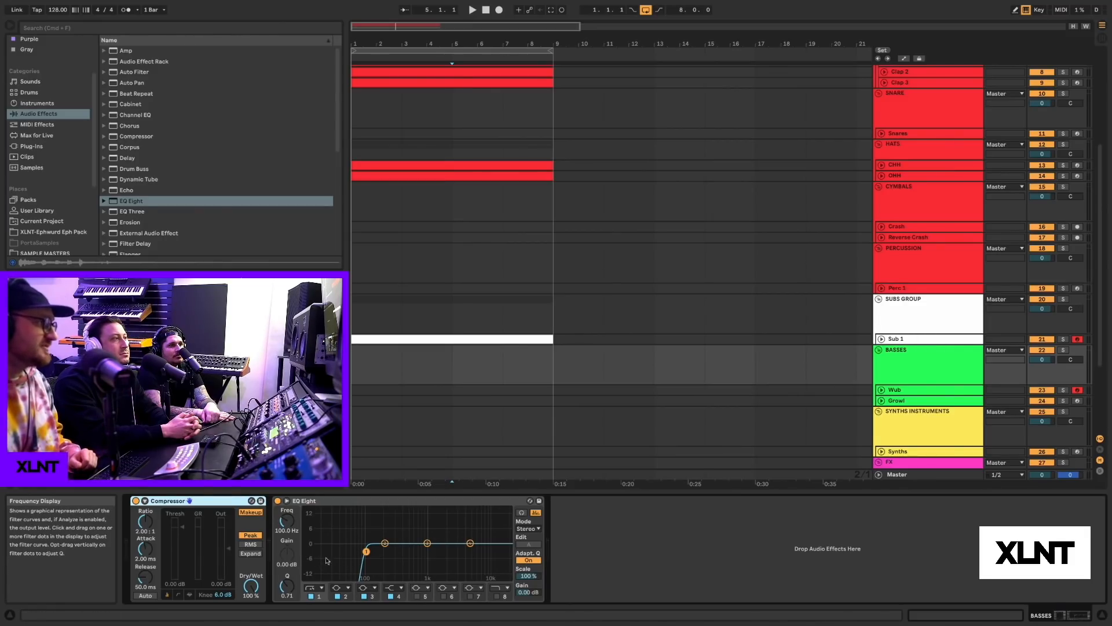
pyautogui.click(950, 318)
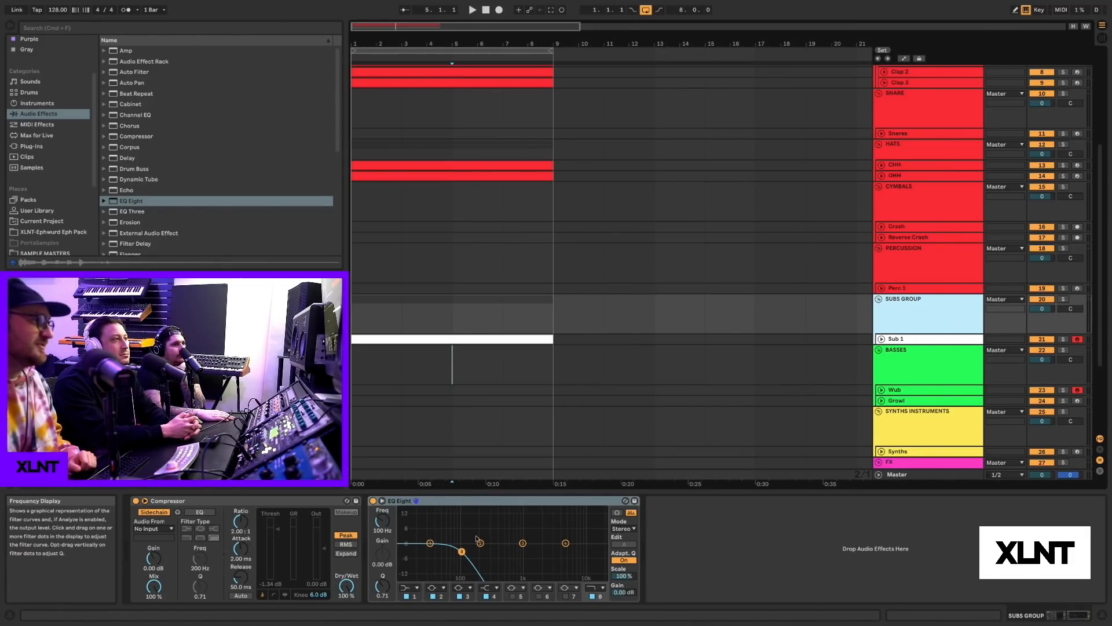
# - Copy the Sub 1 clip onto the Wub track across bars 1 to 8 and play the loop
pyautogui.doubleClick(371, 389)
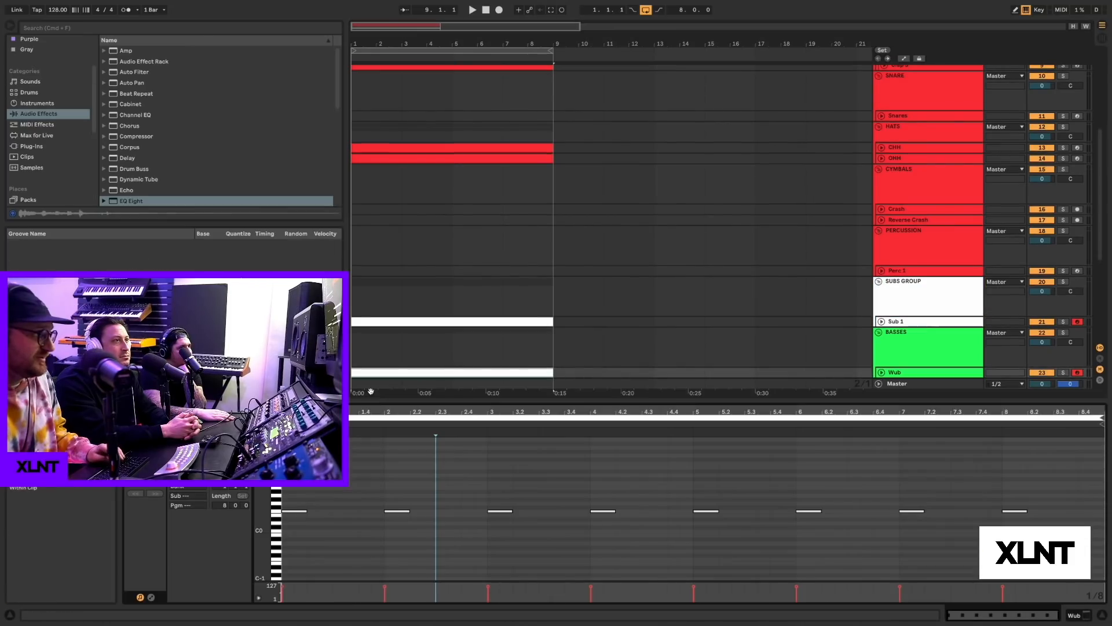
pyautogui.press('space')
pyautogui.scroll(-1, 721, 310)
pyautogui.scroll(-5, 720, 310)
pyautogui.press('super+alt+l')
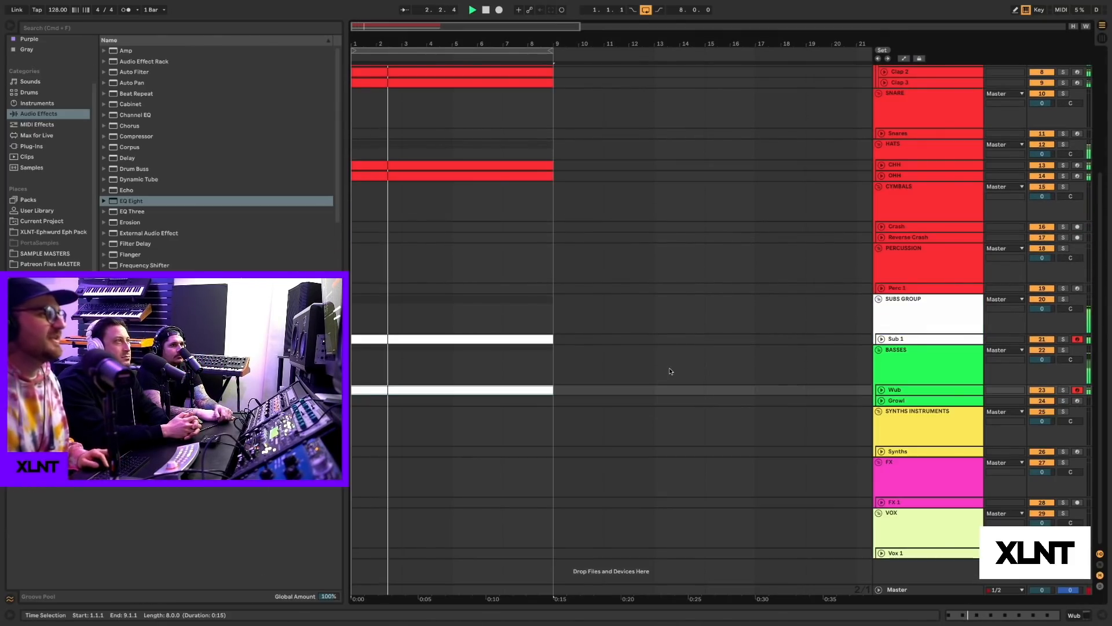
# - Disarm the Wub track and load Delay and Reverb ahead of the BASSES group's Compressor, with the Reverb's dry/wet at 21 %
pyautogui.click(1078, 391)
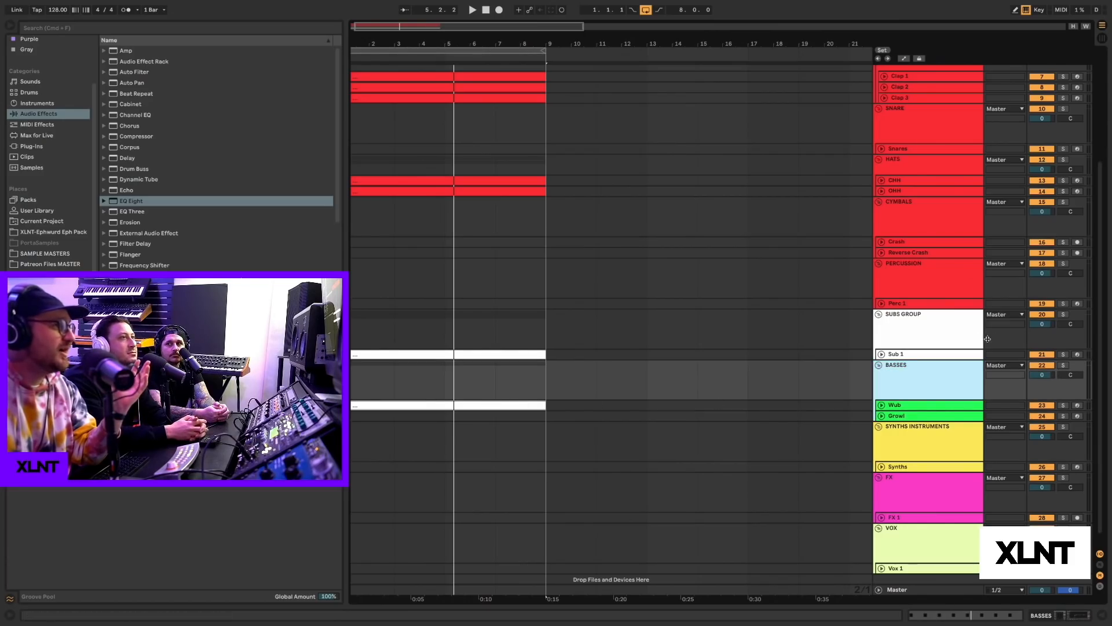
pyautogui.click(932, 343)
pyautogui.click(932, 377)
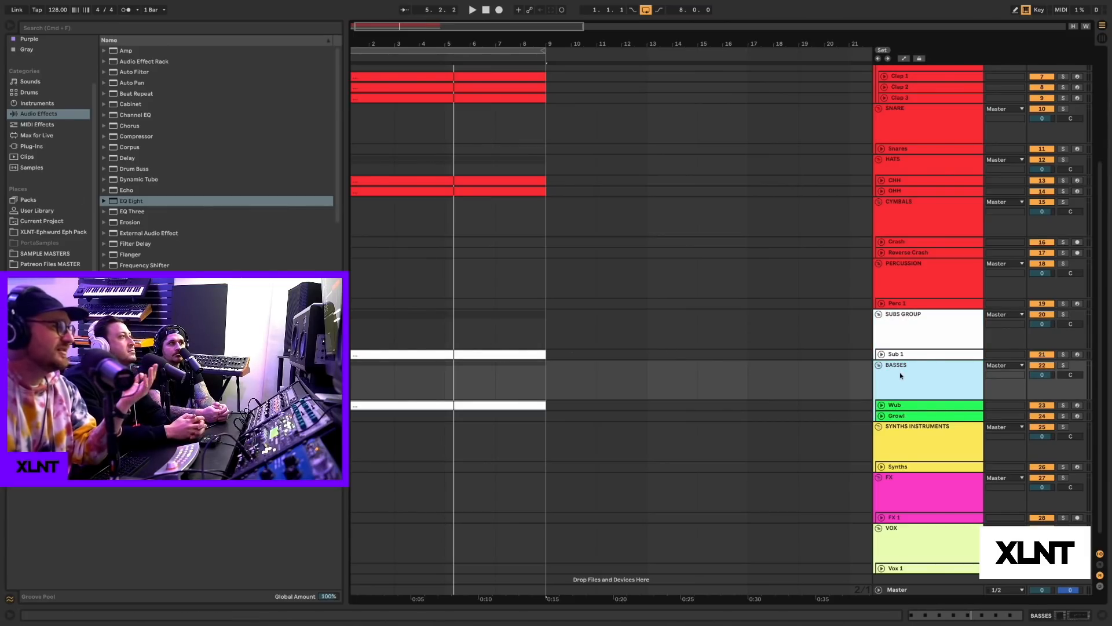
pyautogui.scroll(-3, 234, 229)
pyautogui.scroll(-3, 233, 228)
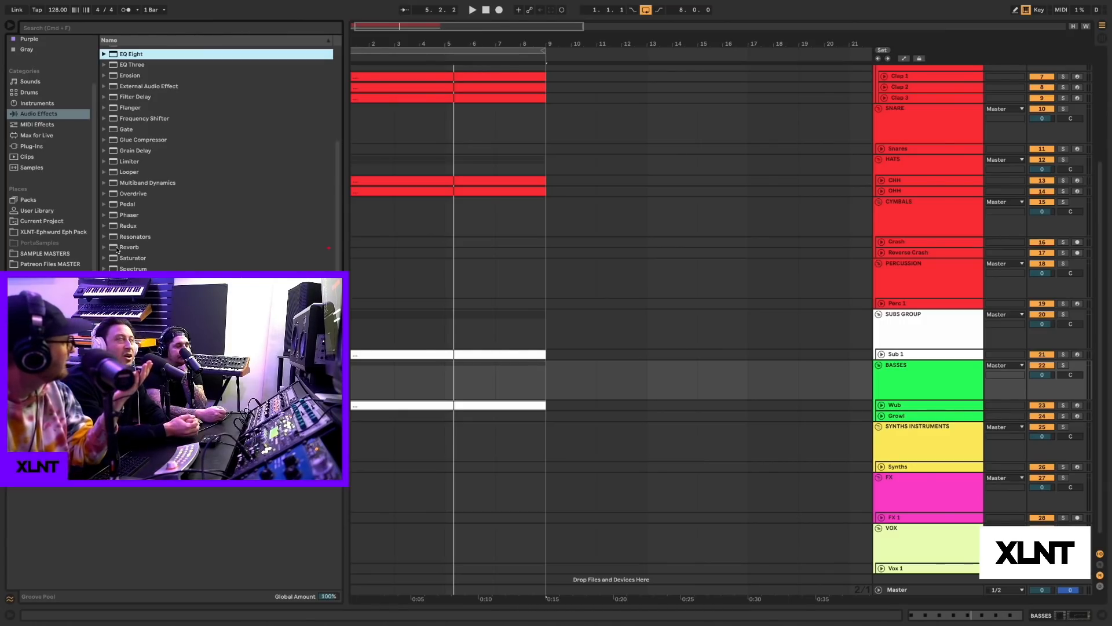
pyautogui.moveTo(113, 249); pyautogui.dragTo(948, 376)
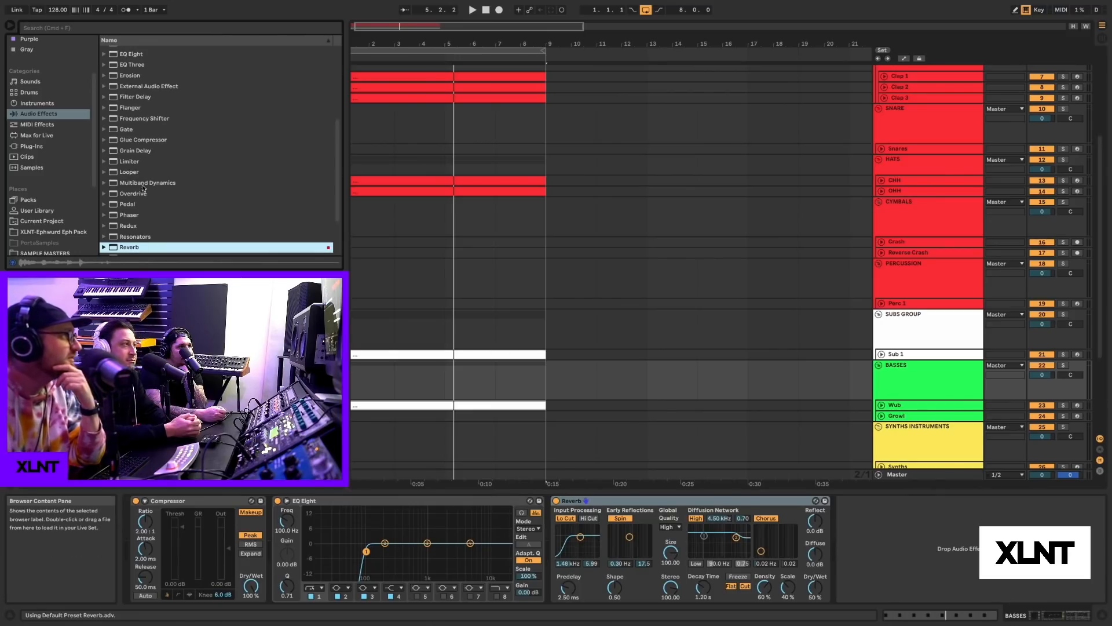
pyautogui.moveTo(678, 501); pyautogui.dragTo(182, 522)
pyautogui.scroll(-1, 176, 223)
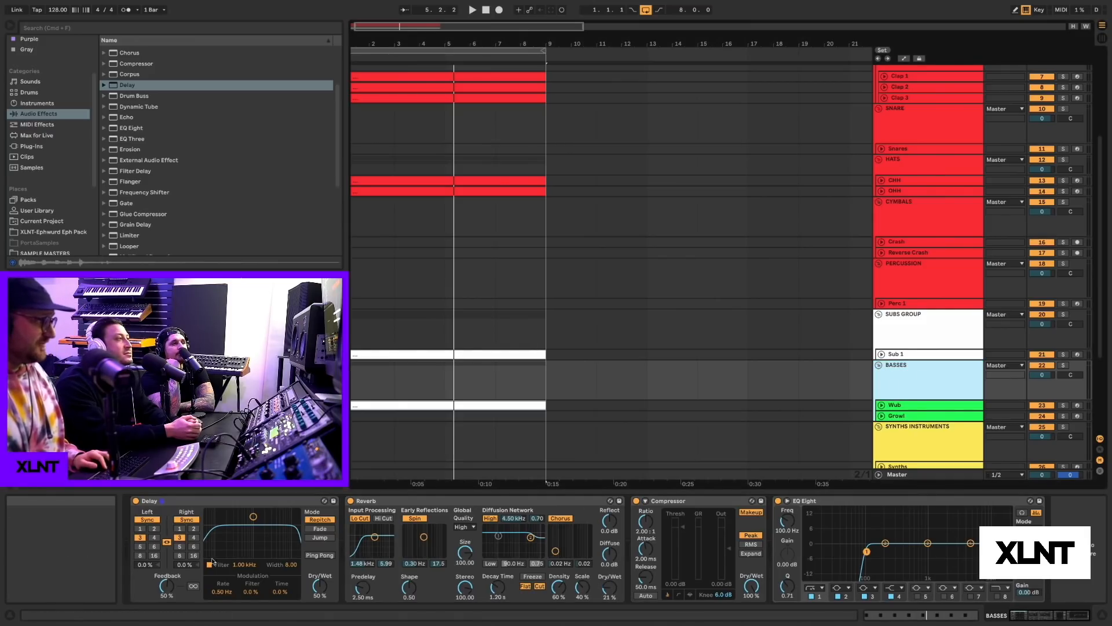
# - Set the BASSES Delay's filter to 1.50 kHz with width 3.74, enable Ping Pong and set its dry/wet to 32 %
pyautogui.moveTo(253, 516); pyautogui.dragTo(259, 537)
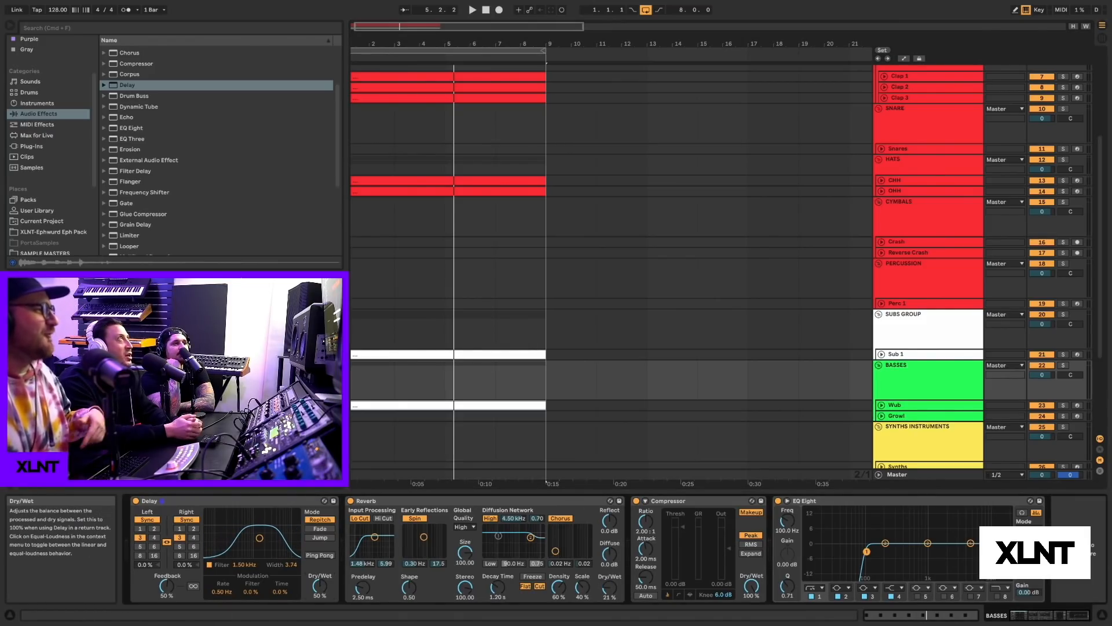
pyautogui.click(319, 555)
pyautogui.moveTo(319, 586); pyautogui.dragTo(320, 599)
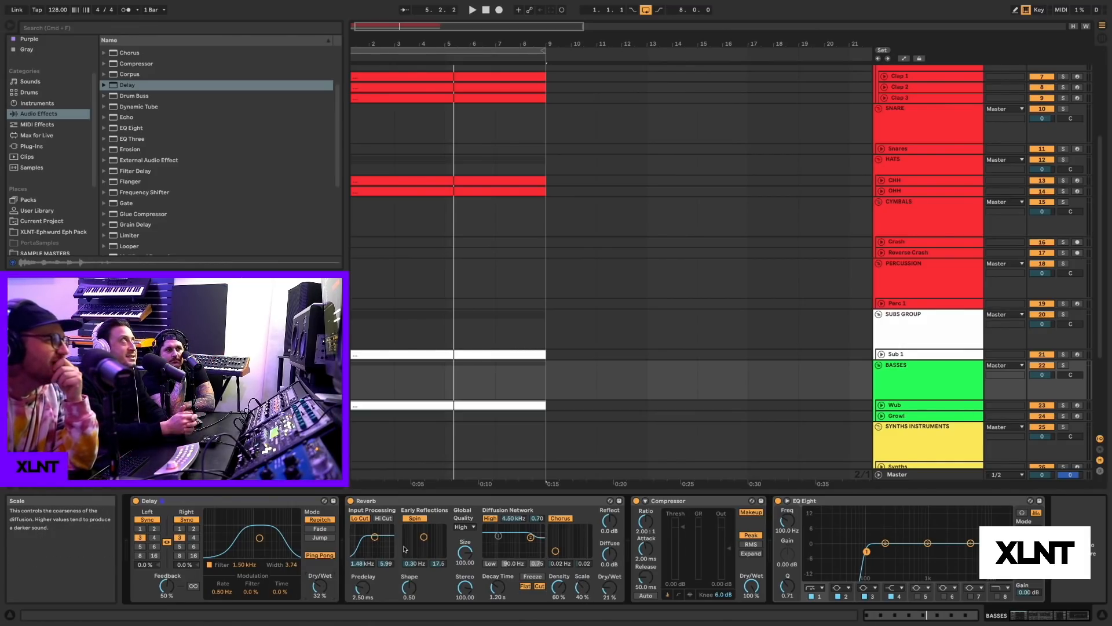
pyautogui.click(456, 504)
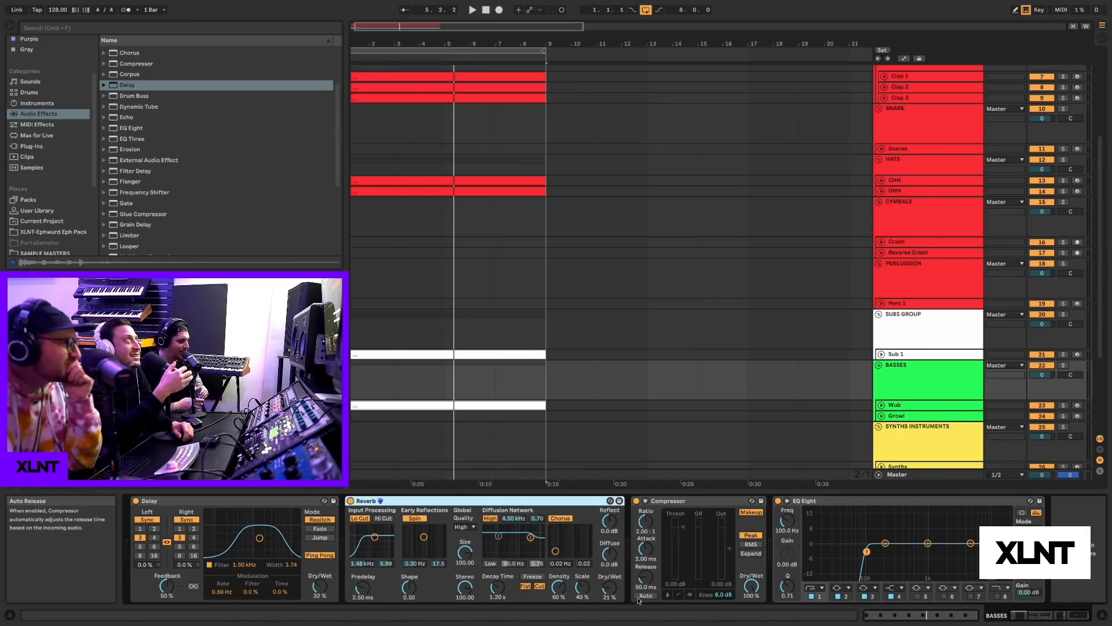
# - Arm the Wub track, then set the BASSES Delay to 7.5 % feedback and 7.9 % dry/wet, and the Reverb to 10 % dry/wet
pyautogui.click(1076, 405)
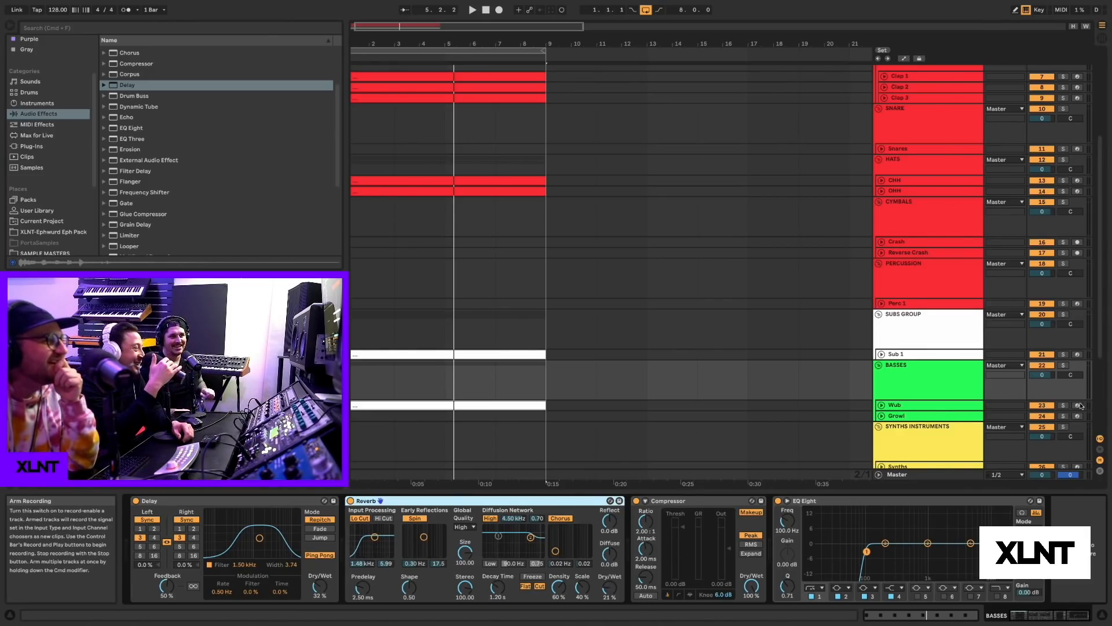
pyautogui.click(936, 383)
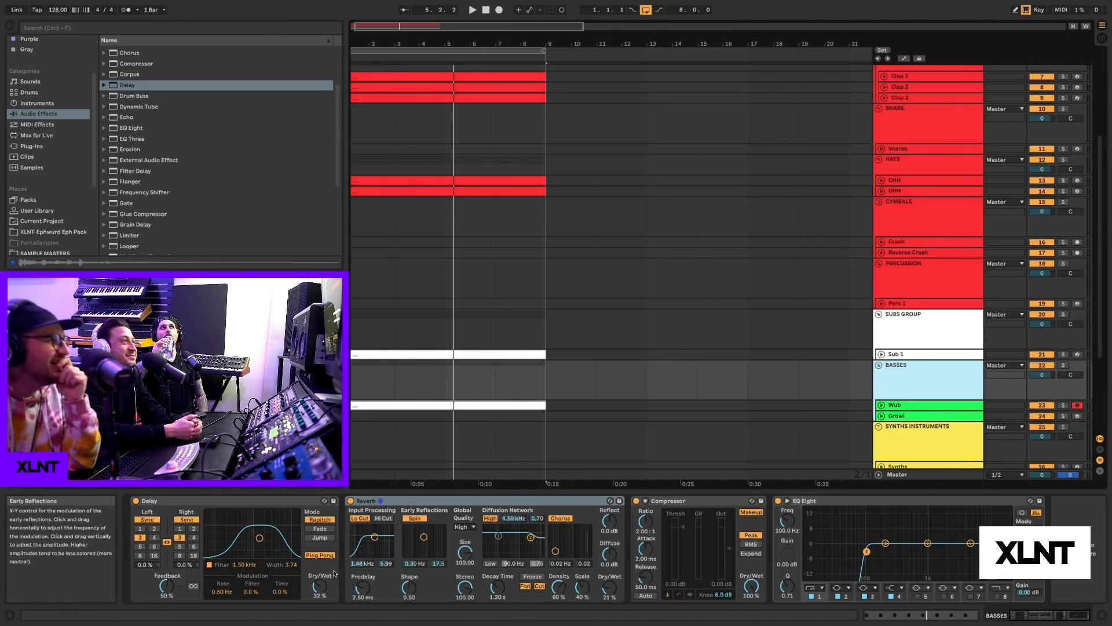
pyautogui.moveTo(165, 586); pyautogui.dragTo(166, 603)
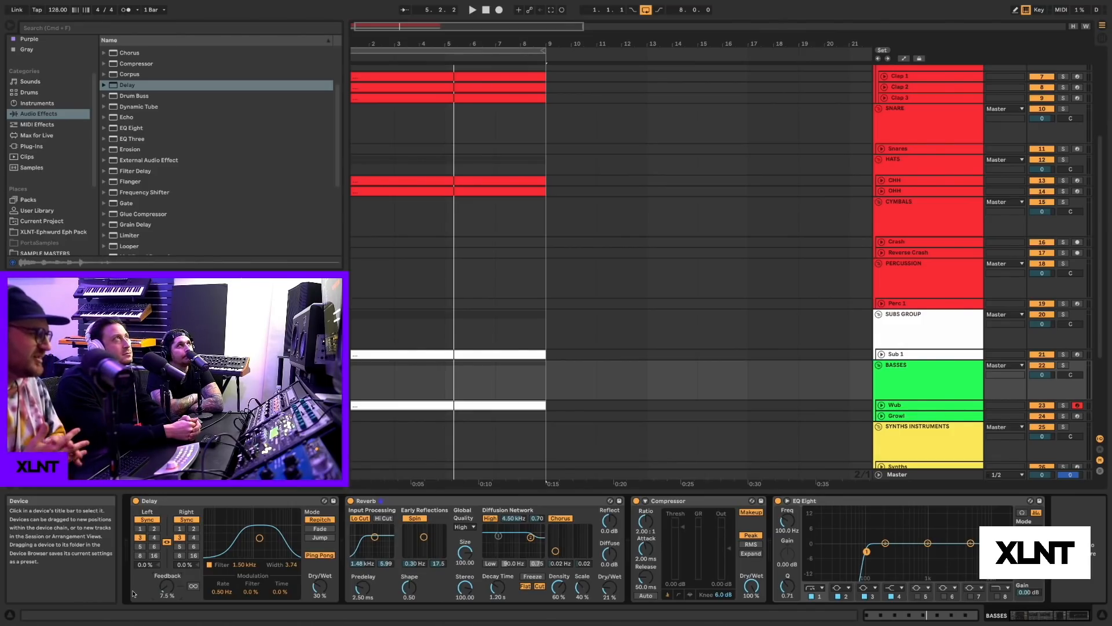
pyautogui.moveTo(320, 585); pyautogui.dragTo(319, 601)
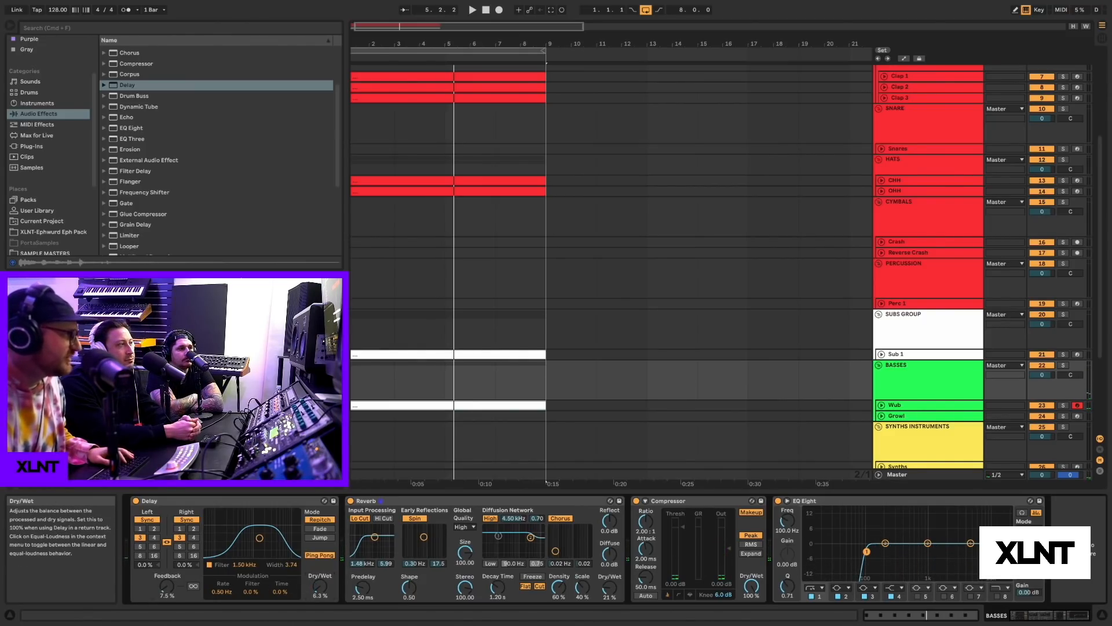
pyautogui.moveTo(609, 587); pyautogui.dragTo(609, 593)
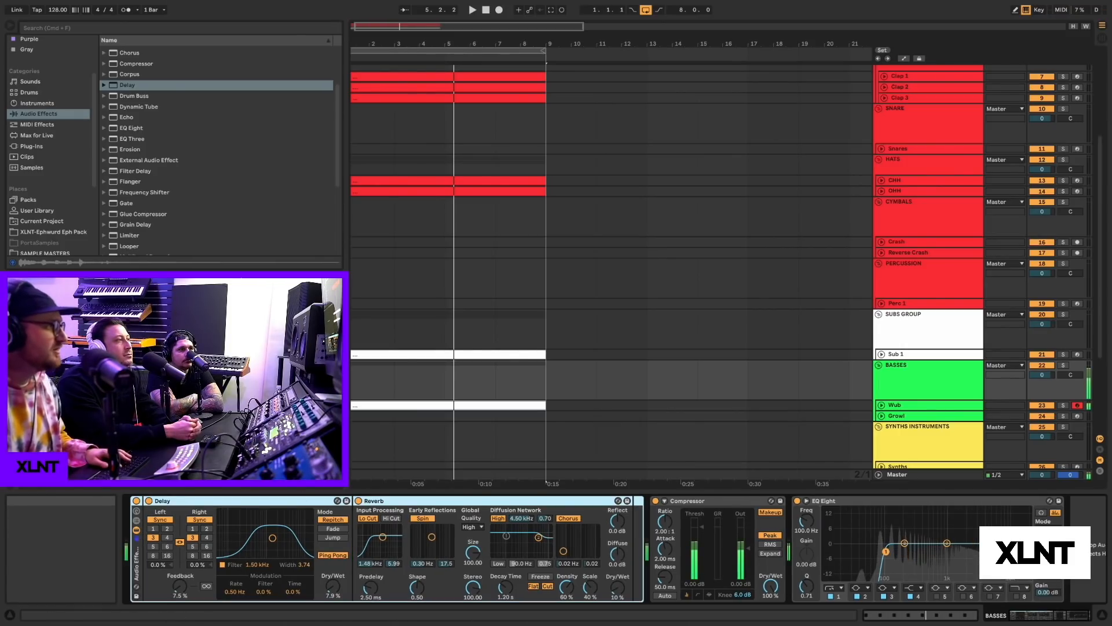
# - Group the Delay and Reverb into an Audio Effect Rack, compare the sound with it bypassed, and show its chain list
pyautogui.click(137, 501)
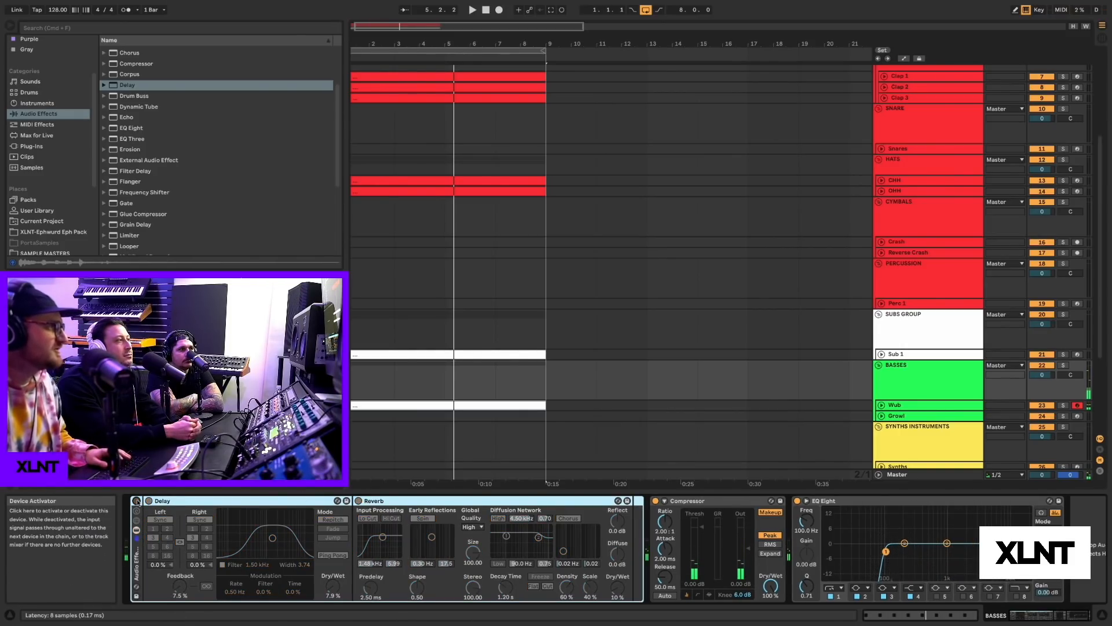
pyautogui.click(137, 501)
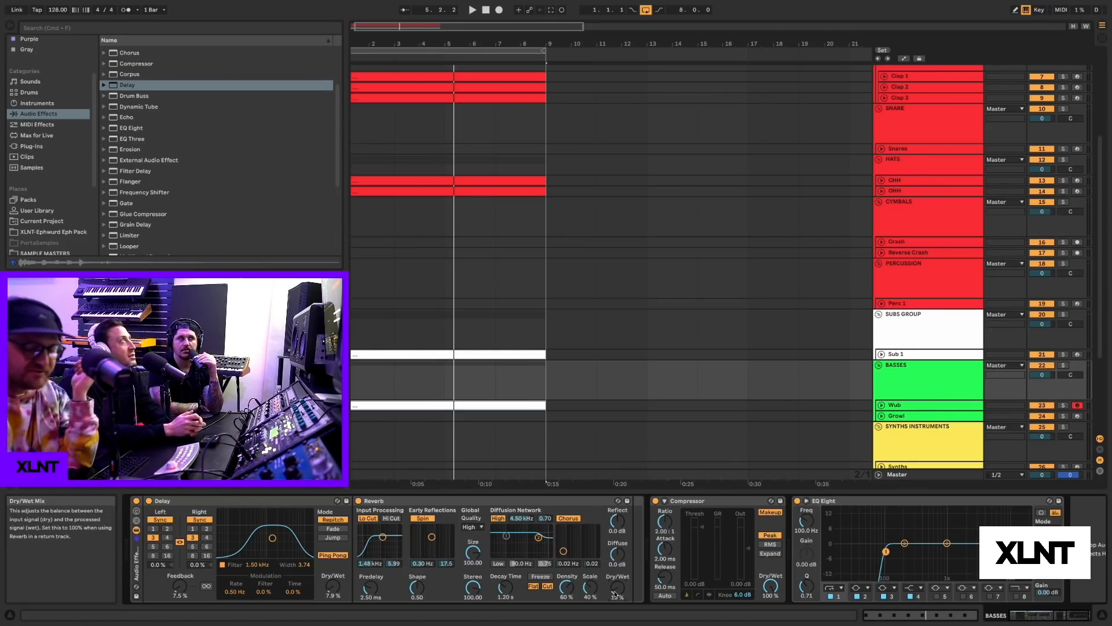
pyautogui.click(136, 523)
pyautogui.click(162, 497)
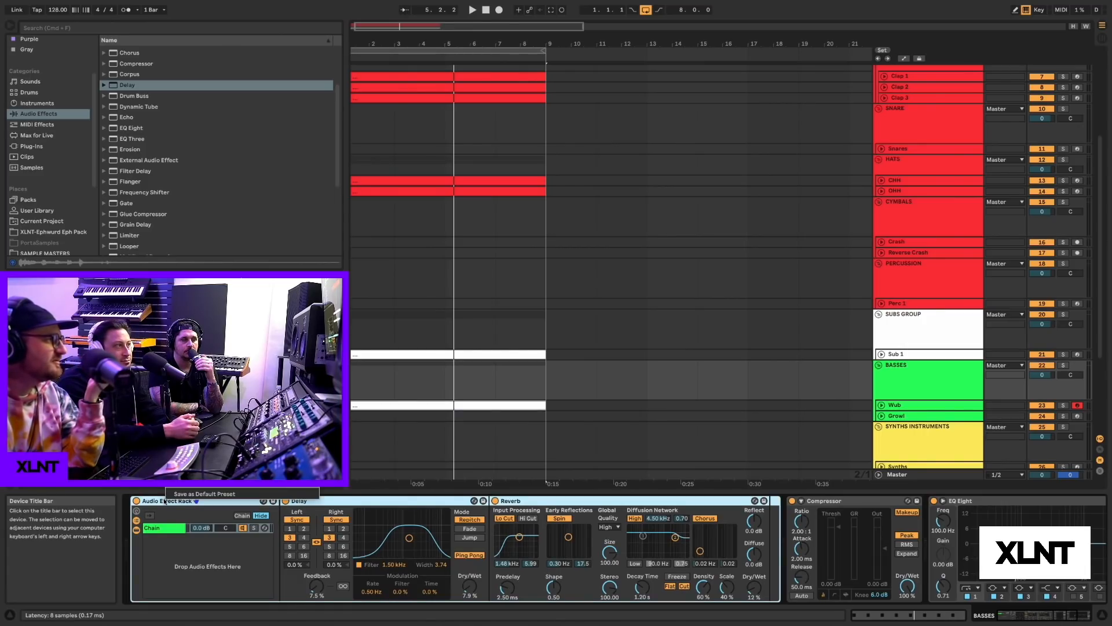
# - Look over the browser categories and the set's existing key mappings, and leave key mapping mode
pyautogui.scroll(3, 35, 115)
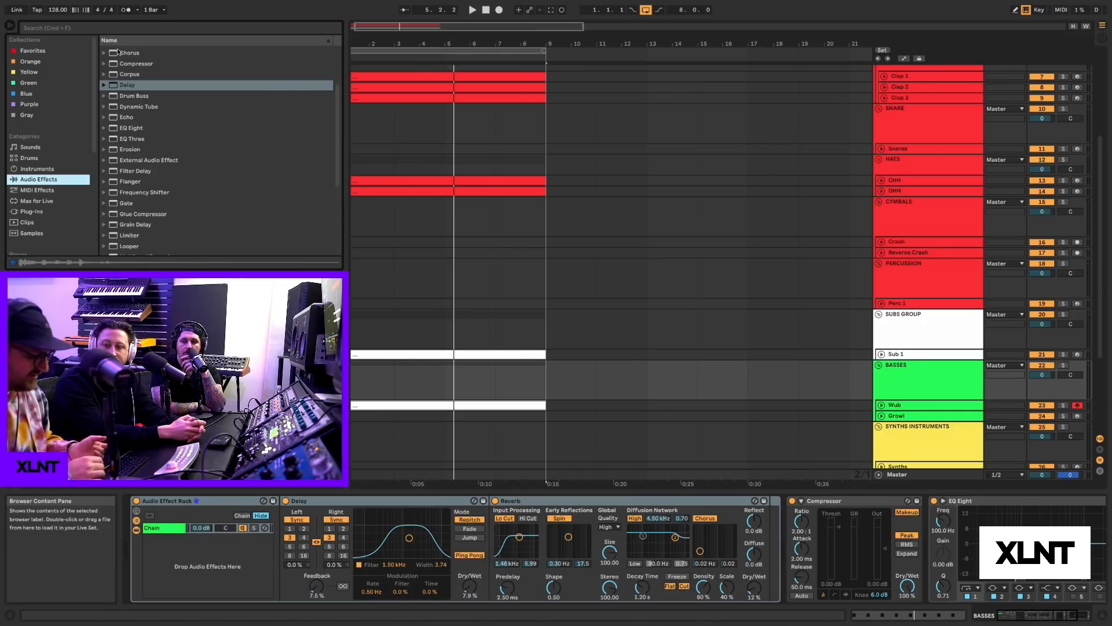
pyautogui.press('super+k')
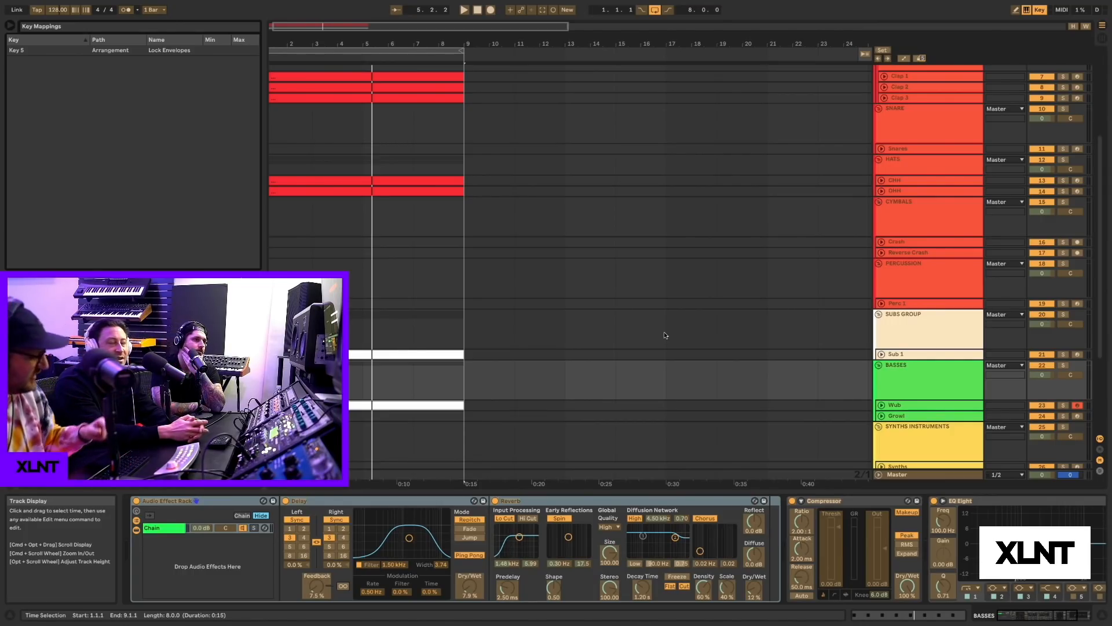
pyautogui.press('super+k')
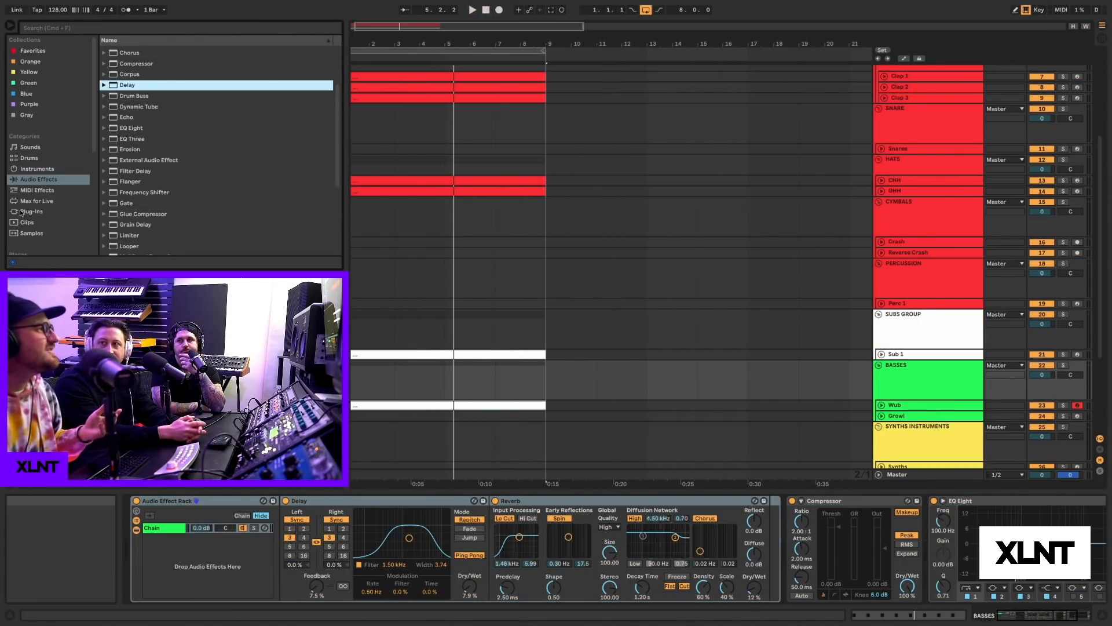
# - Look through the browser's list of built-in audio effects, from Delay down to Vocoder
pyautogui.scroll(-2, 160, 165)
pyautogui.scroll(-5, 159, 166)
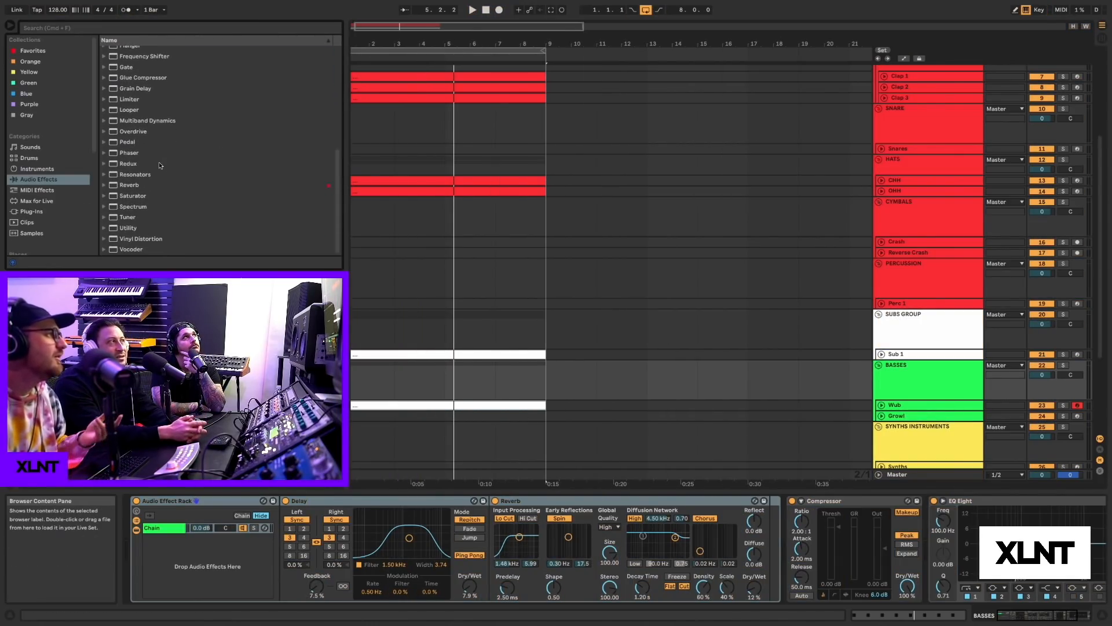
pyautogui.scroll(-1, 160, 165)
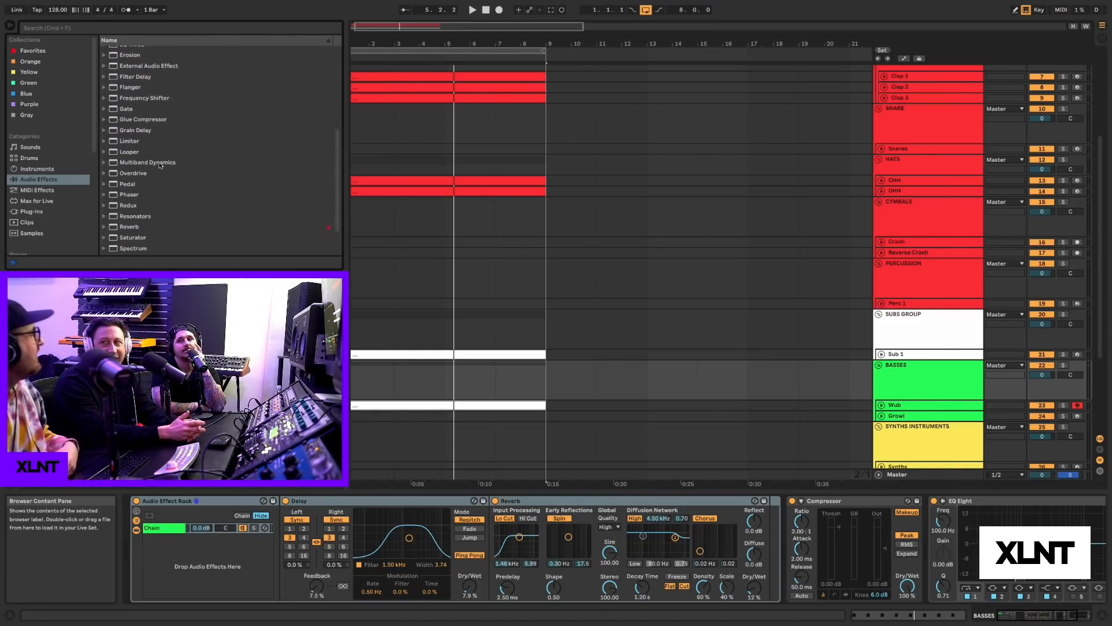
pyautogui.scroll(-3, 160, 166)
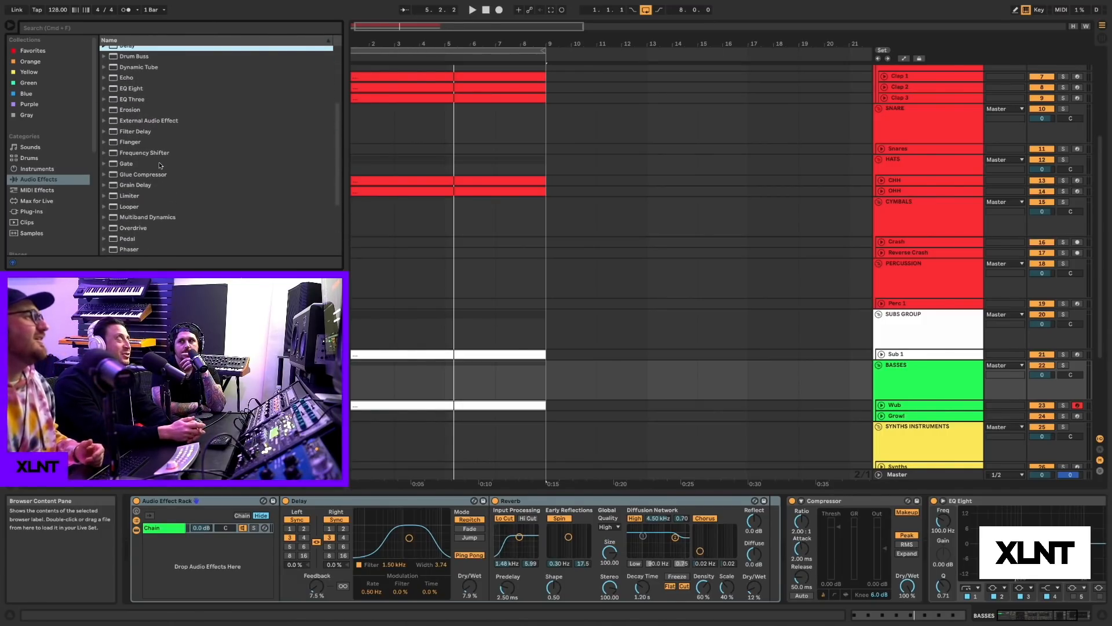
pyautogui.scroll(-1, 159, 165)
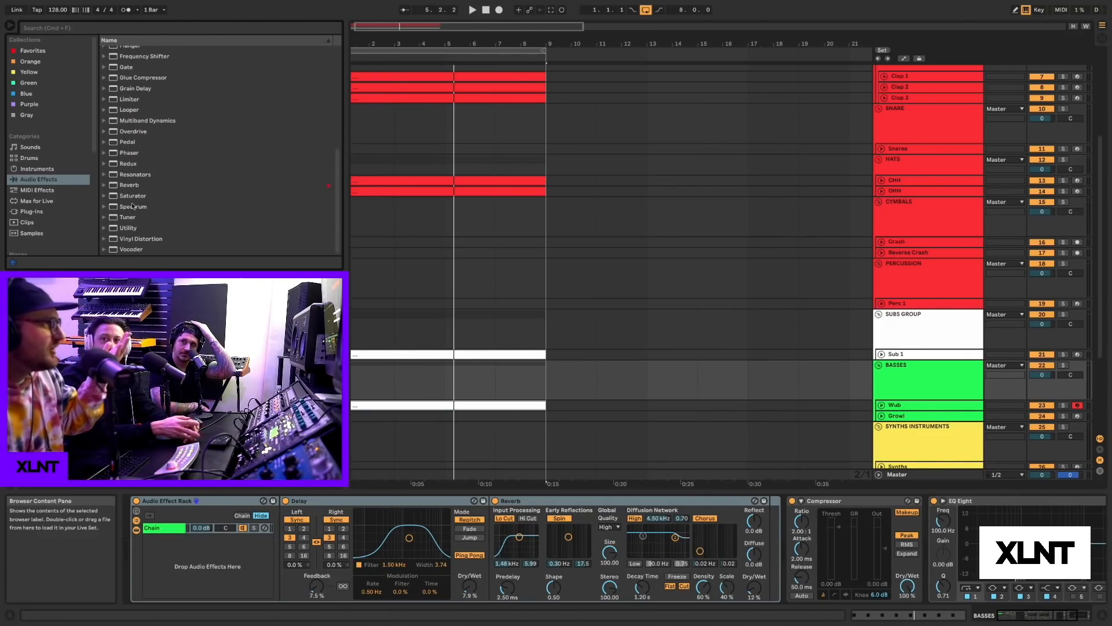
pyautogui.scroll(4, 133, 203)
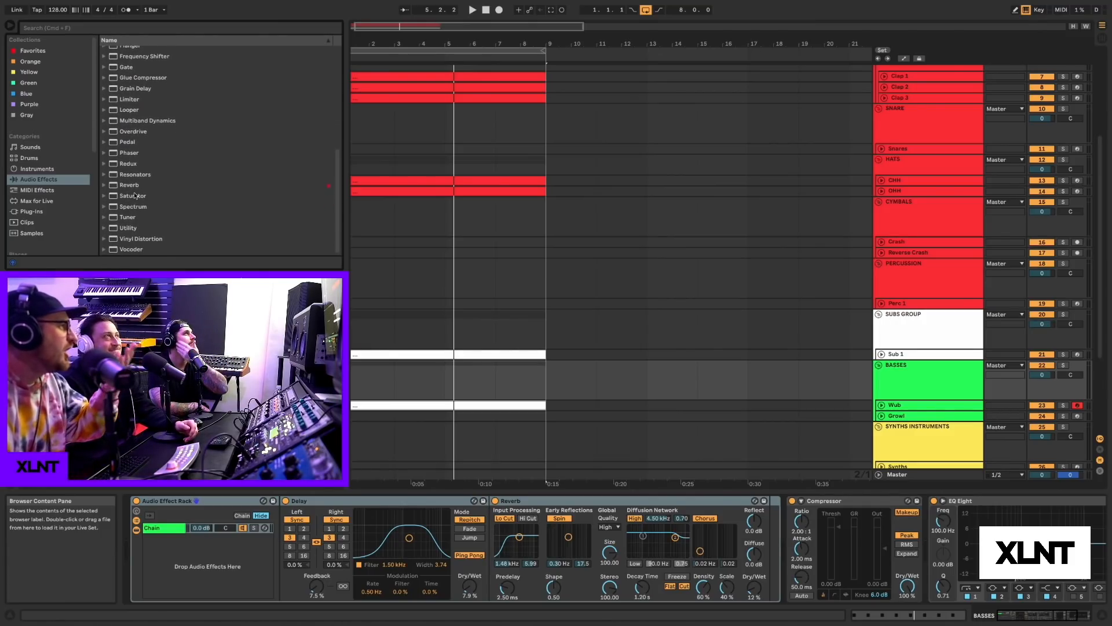
pyautogui.scroll(-4, 134, 197)
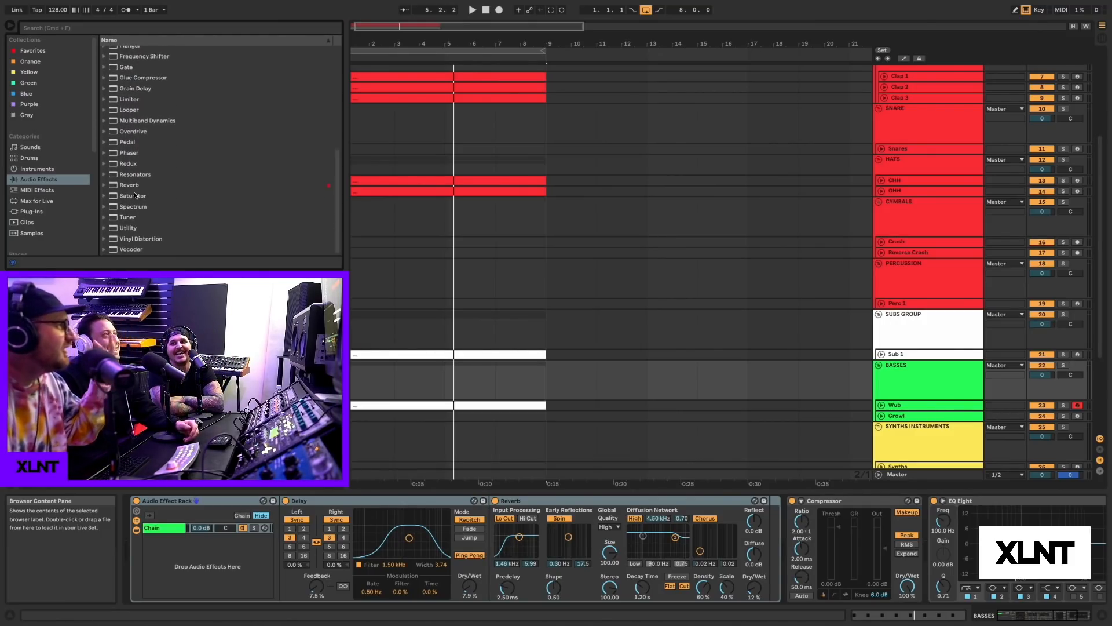